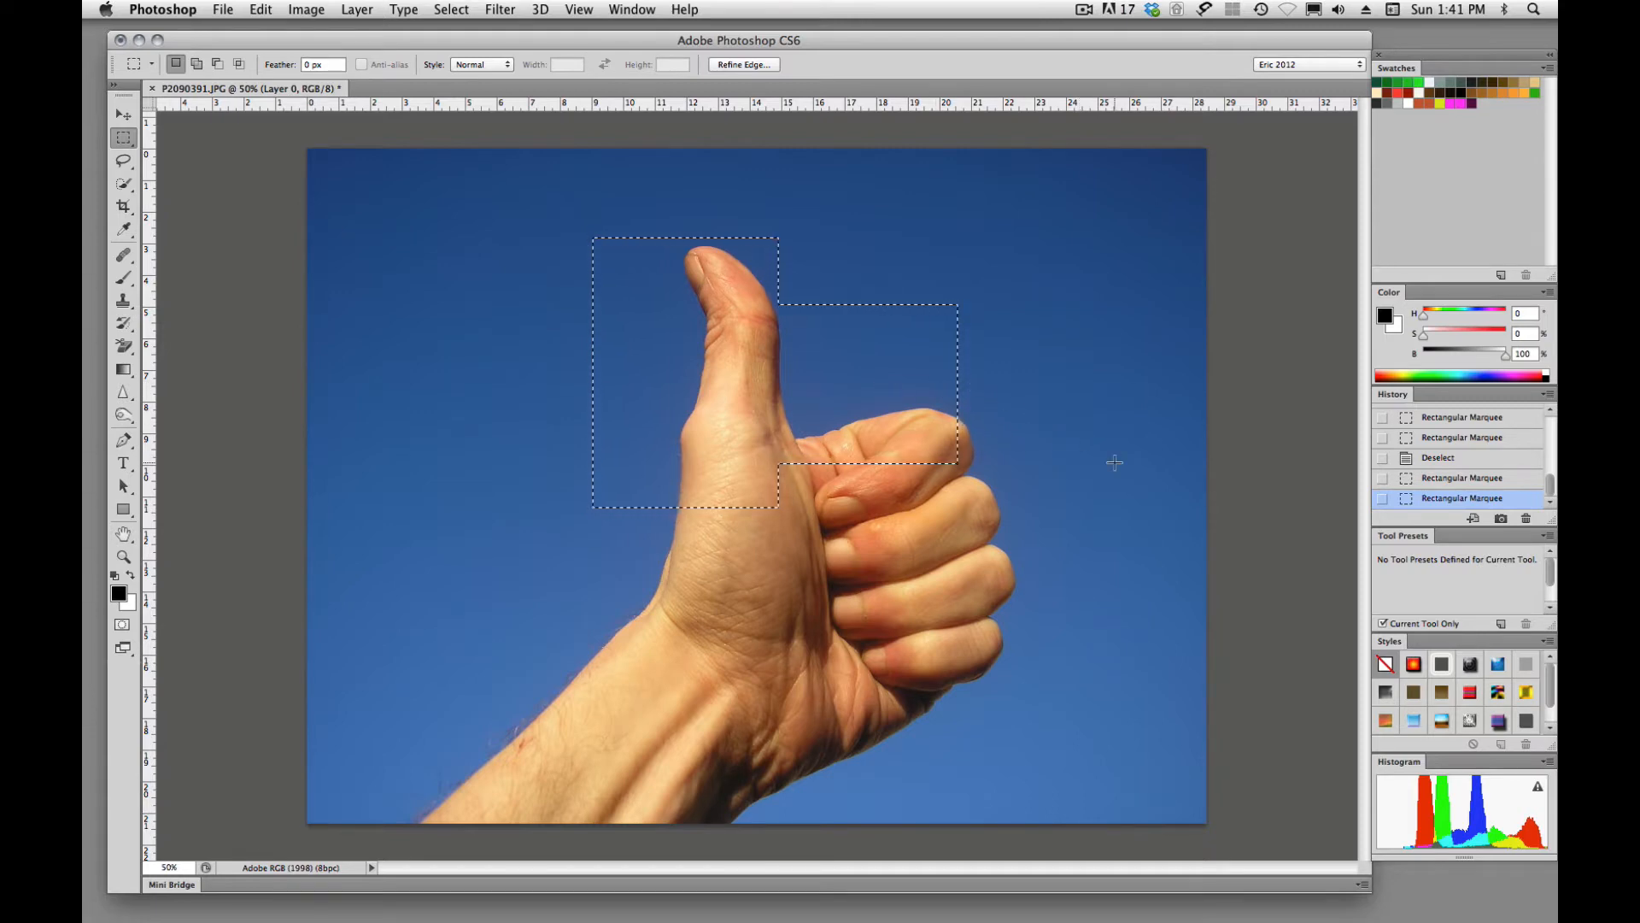
Step: Copy the selected two-rectangle area over the thumb and fist to a new layer
key(super+j)
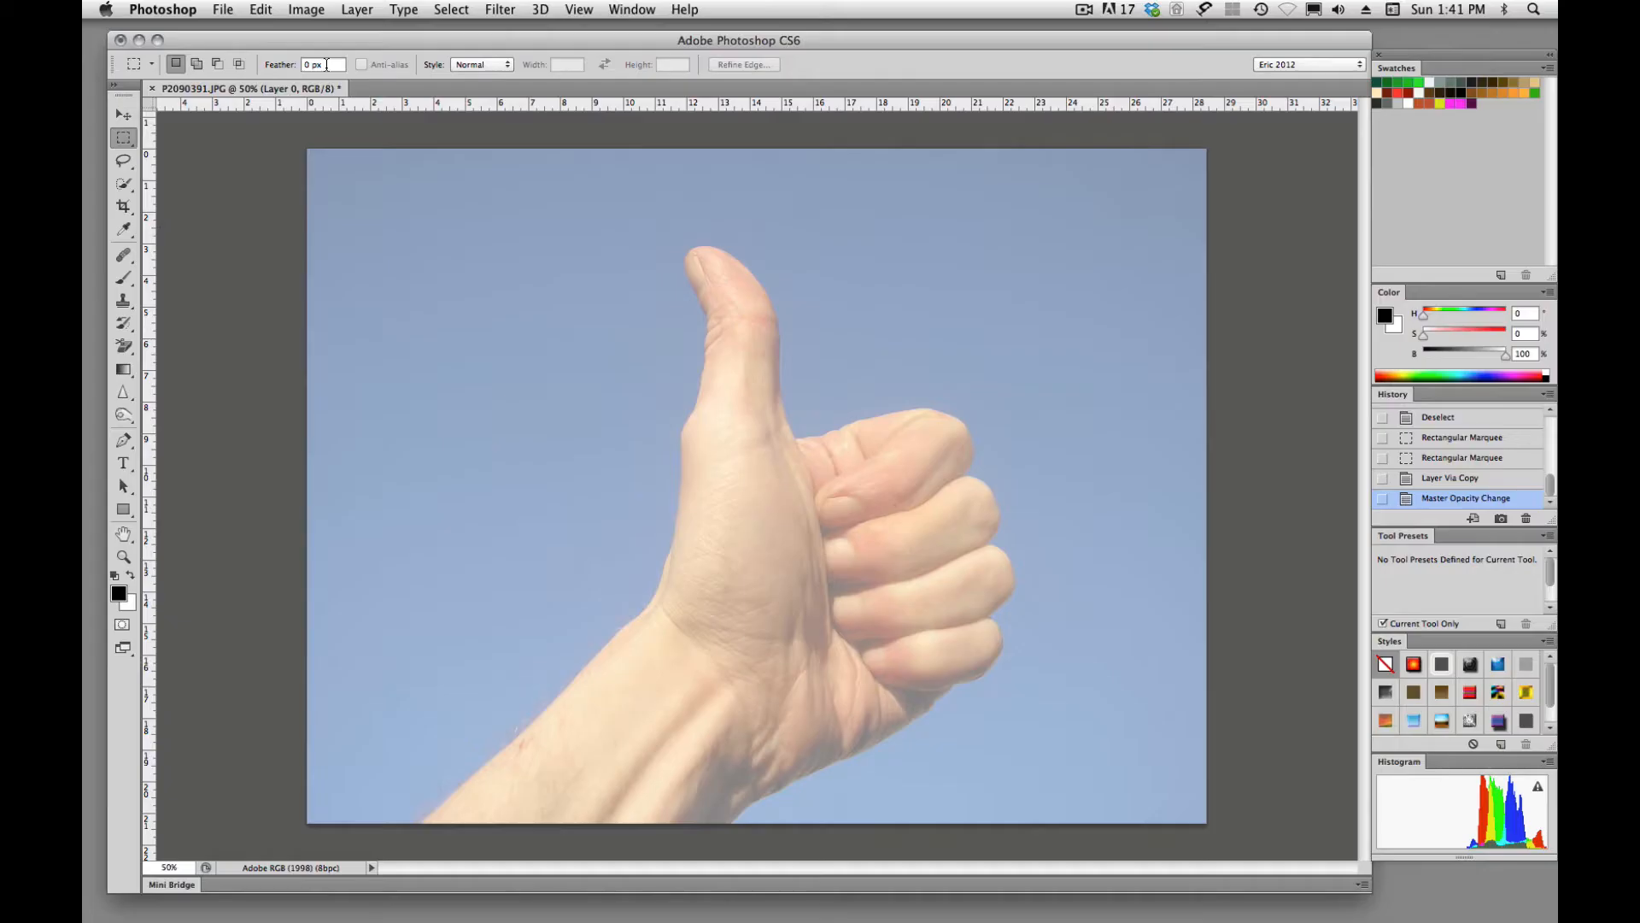
Step: Select two overlapping rectangles across the thumb and fist with a 25 px feather and copy the combined area to a new layer
click(276, 63)
text(25)
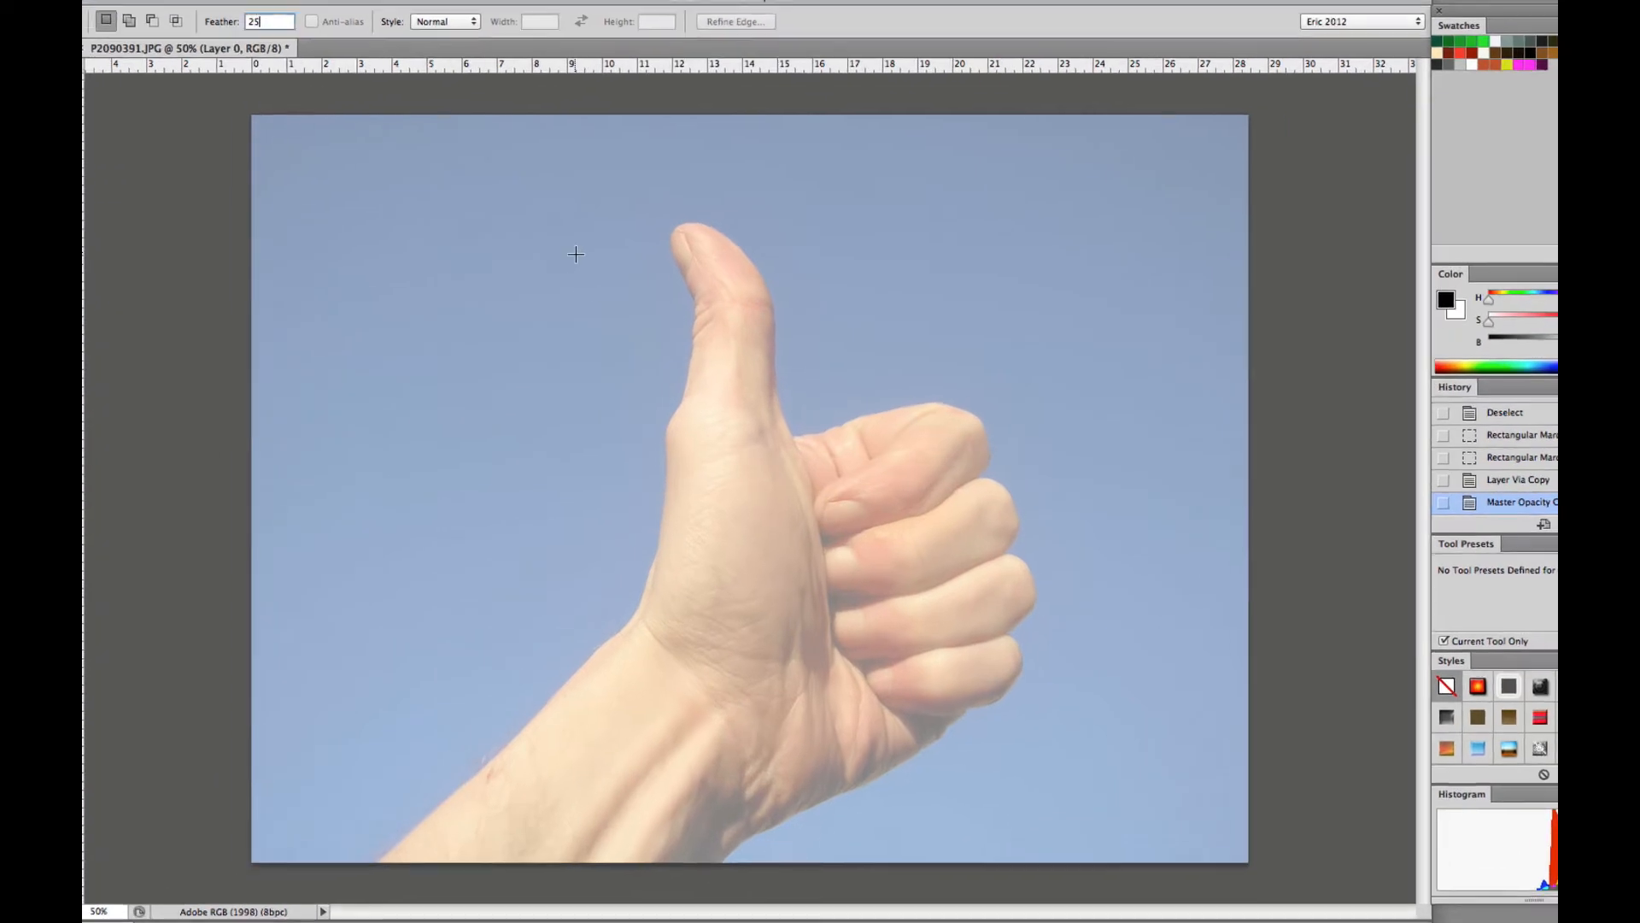
drag(605, 273, 975, 499)
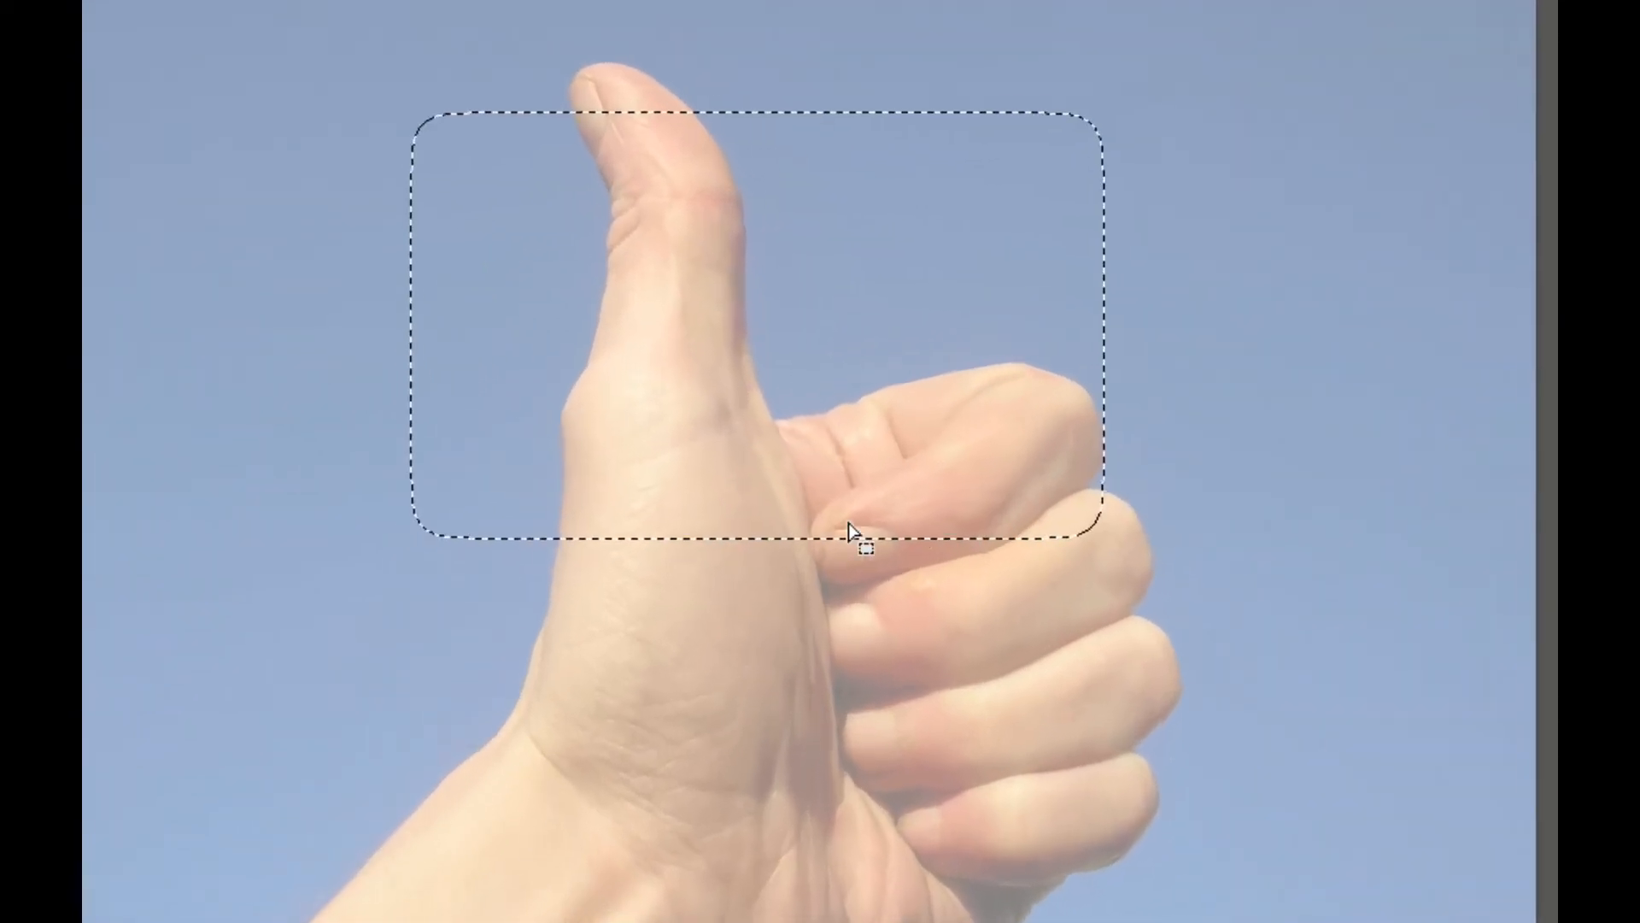
drag(671, 360, 997, 846)
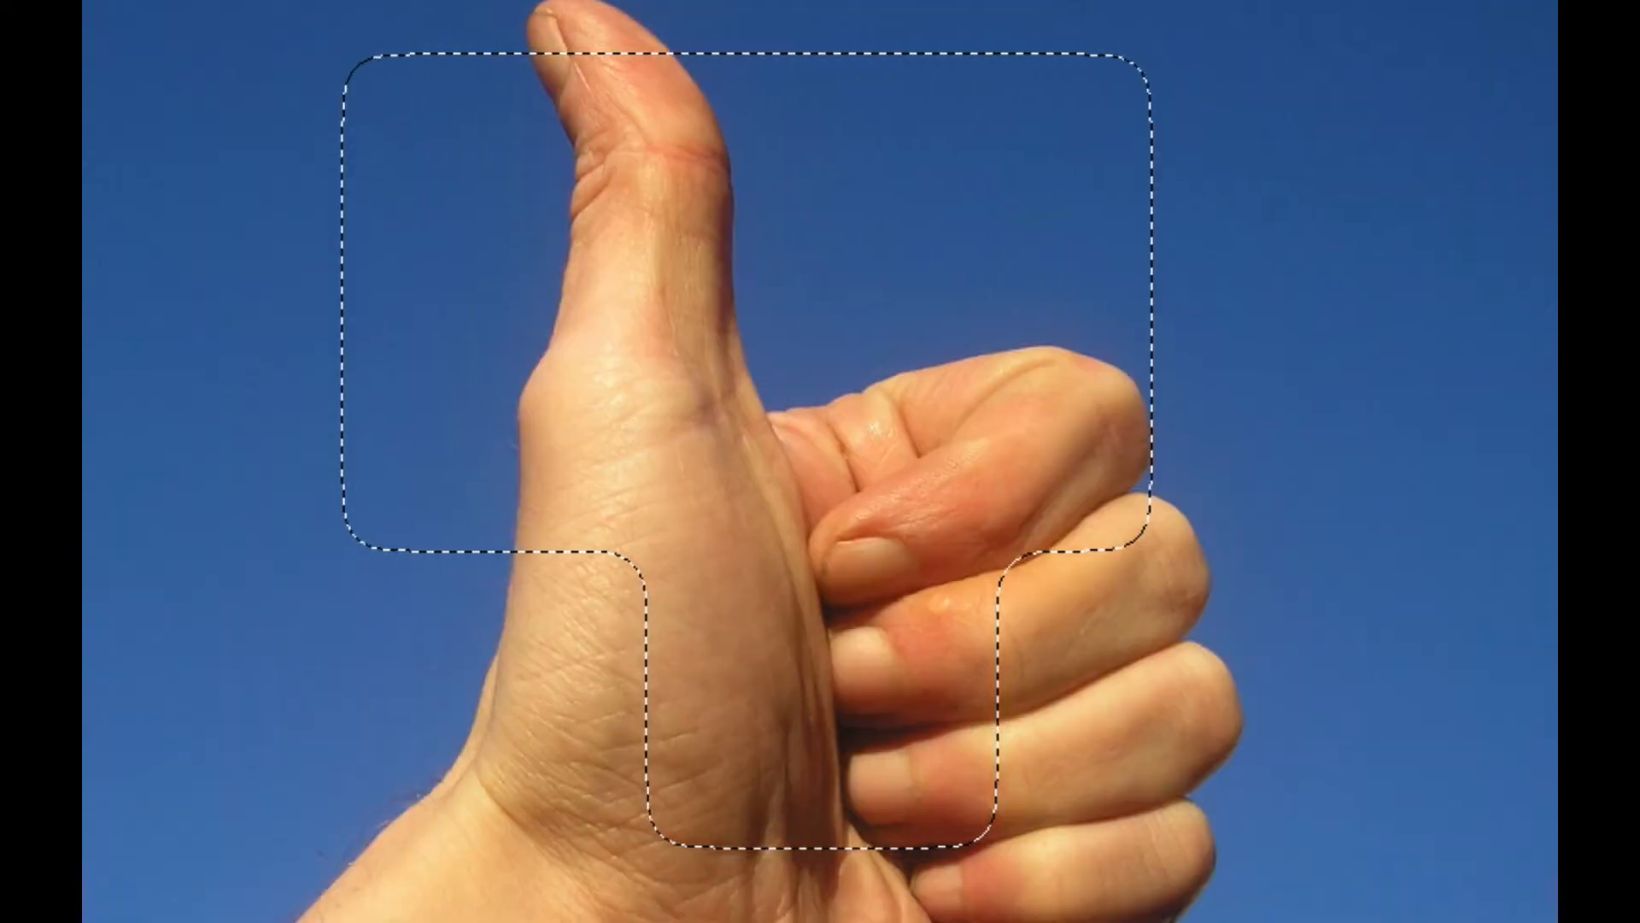
key(ctrl+d)
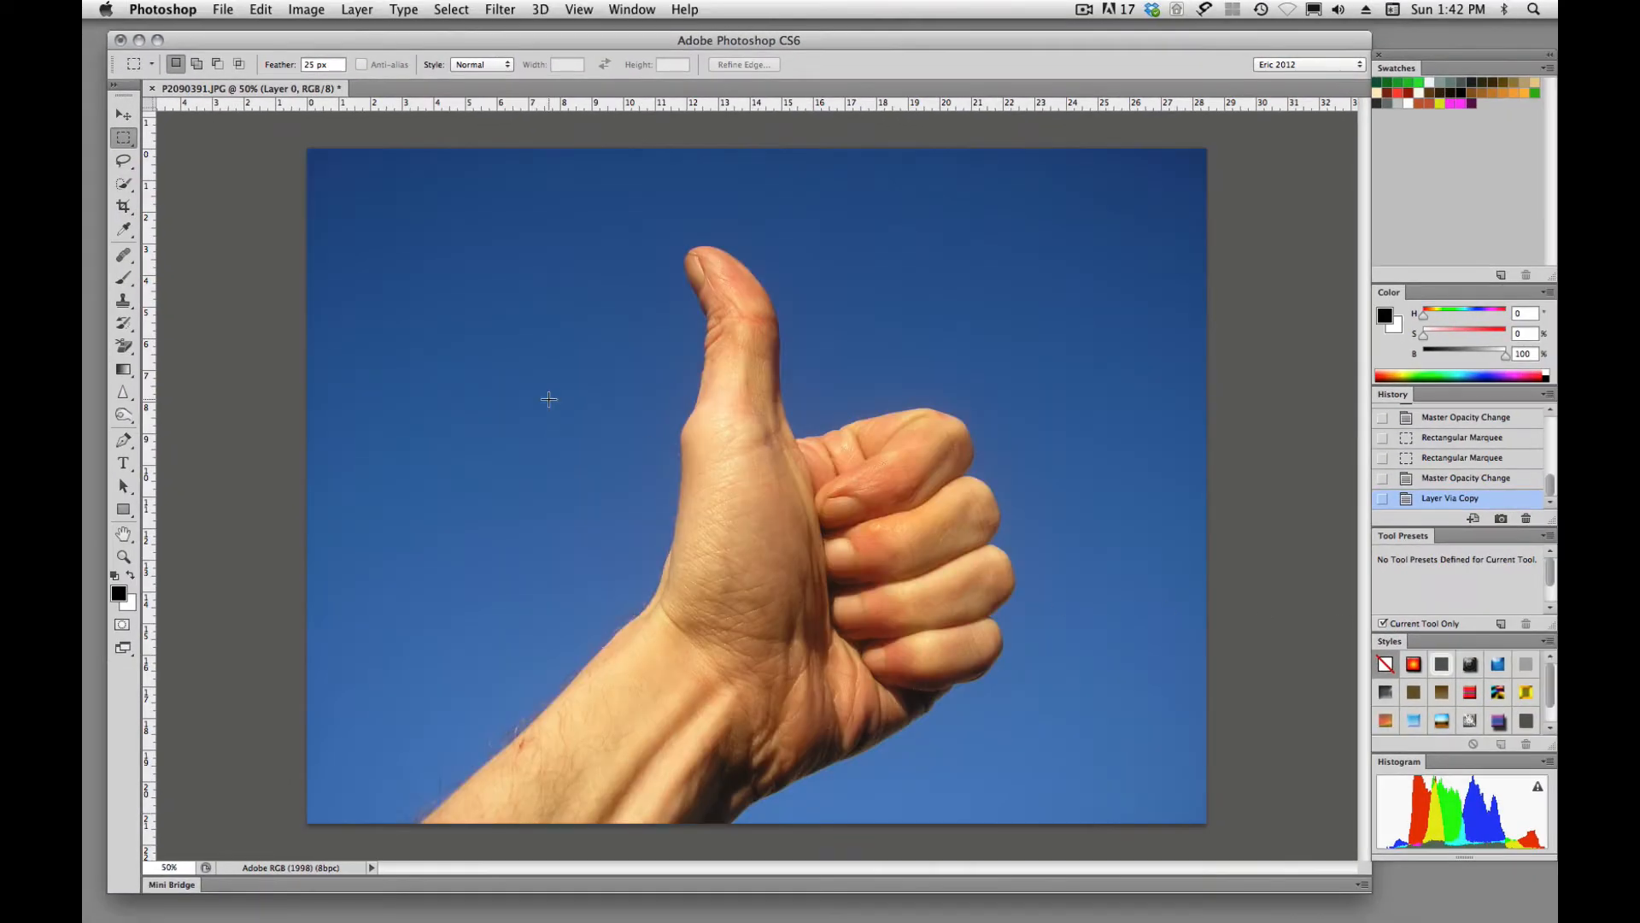
Step: Select a wide rectangle over the hand plus a smaller one below it with a 50 px feather, and copy them to a new layer
click(333, 65)
text(5)
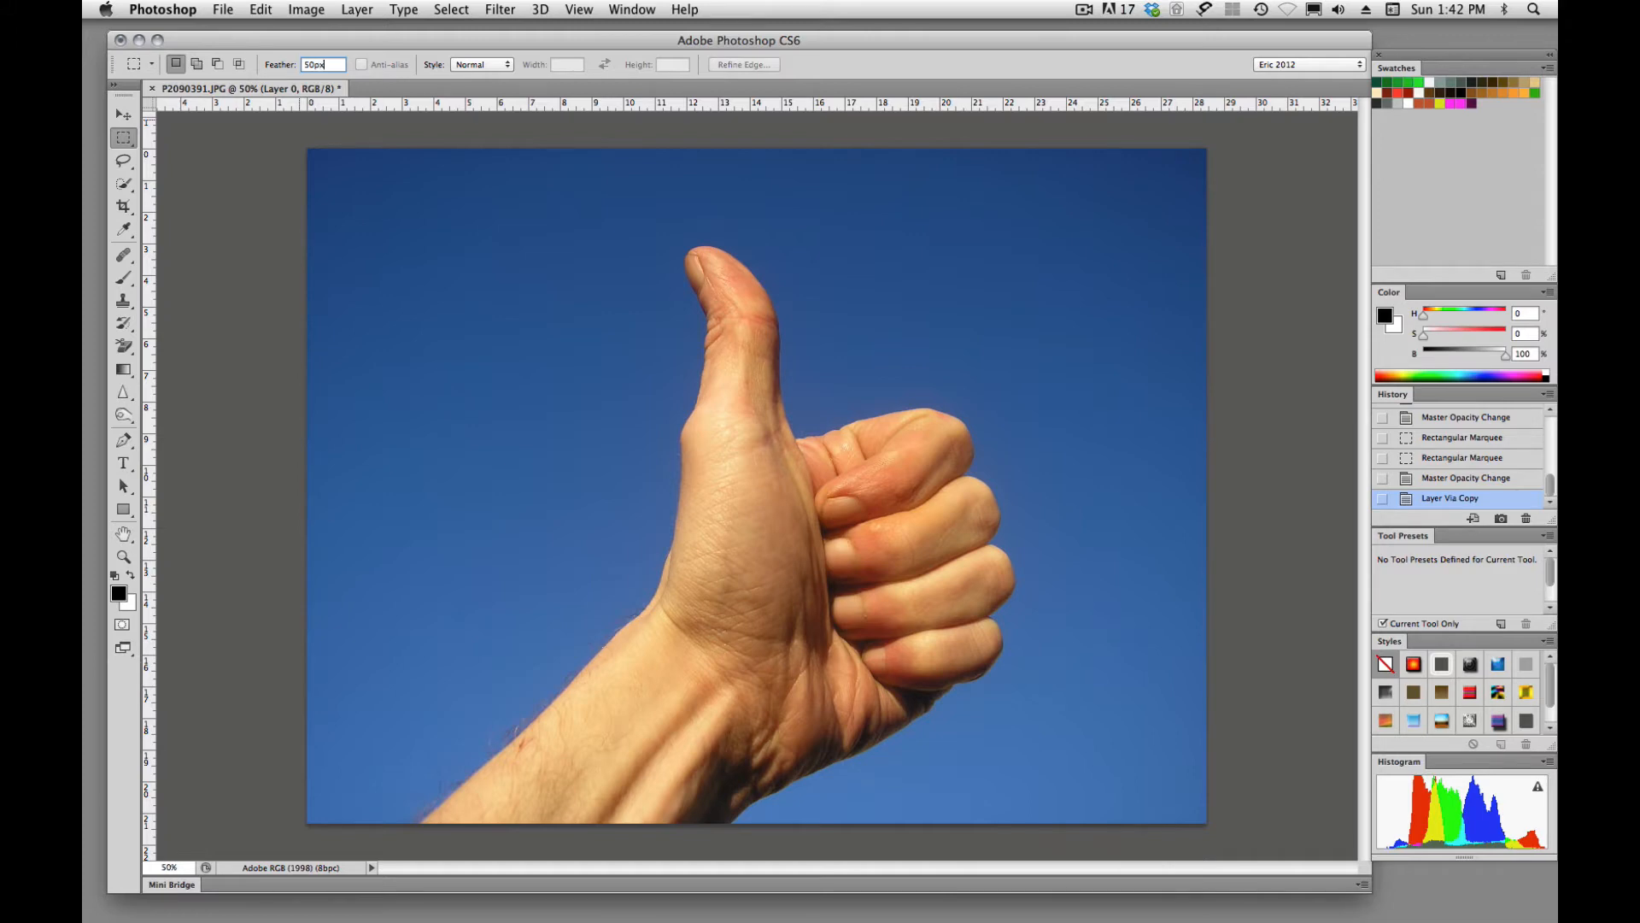
drag(481, 359, 1031, 566)
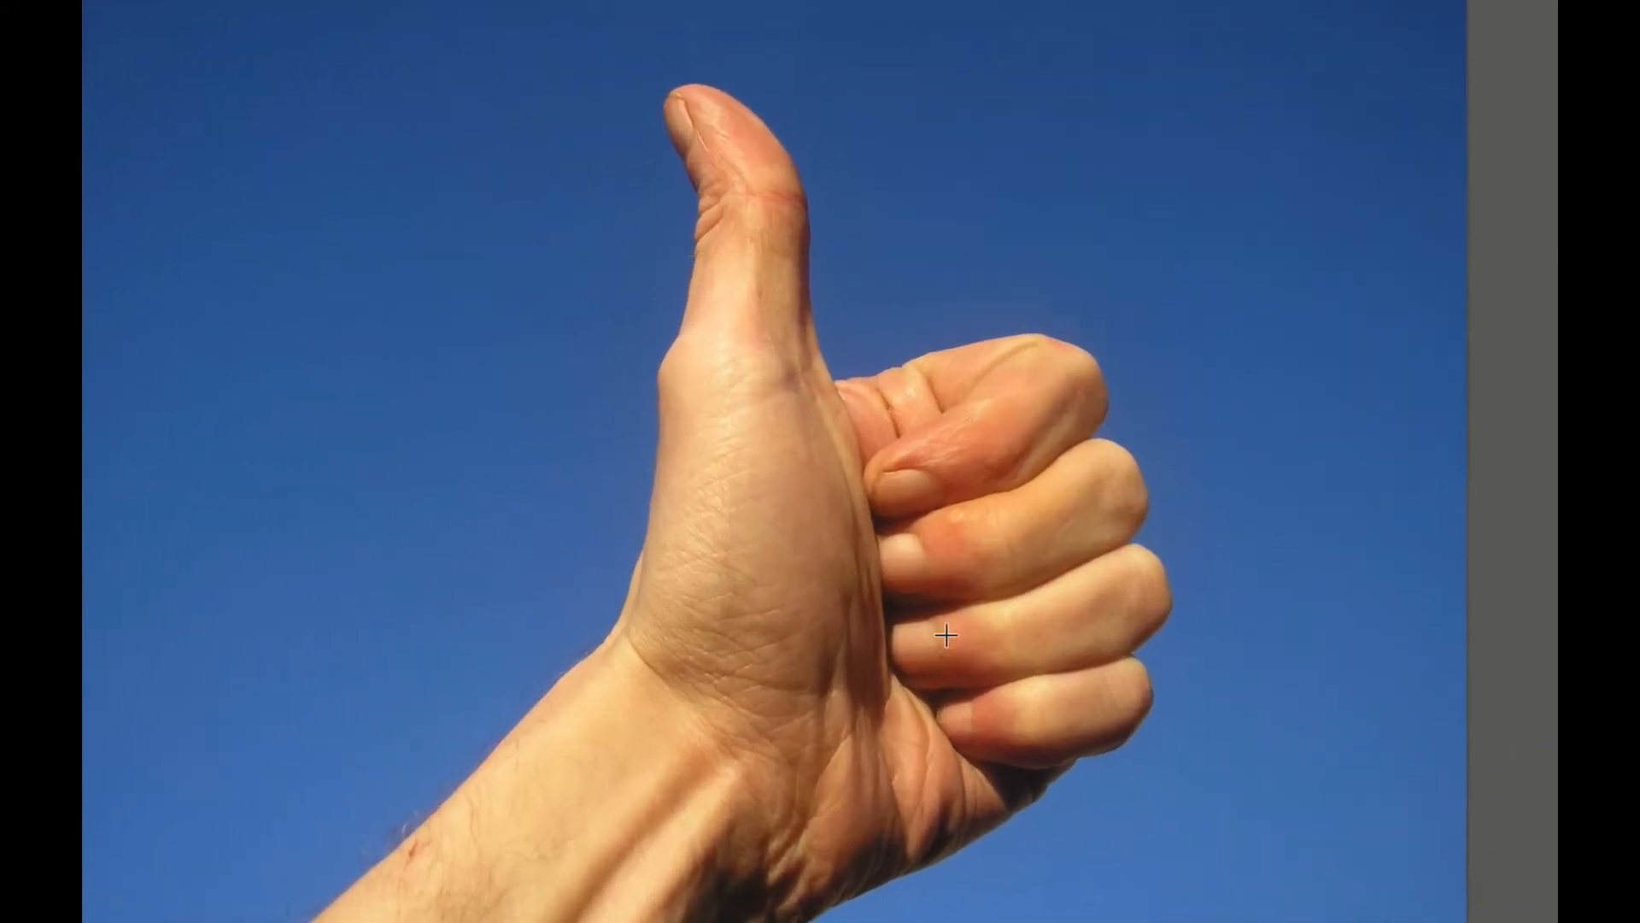
drag(755, 528, 995, 668)
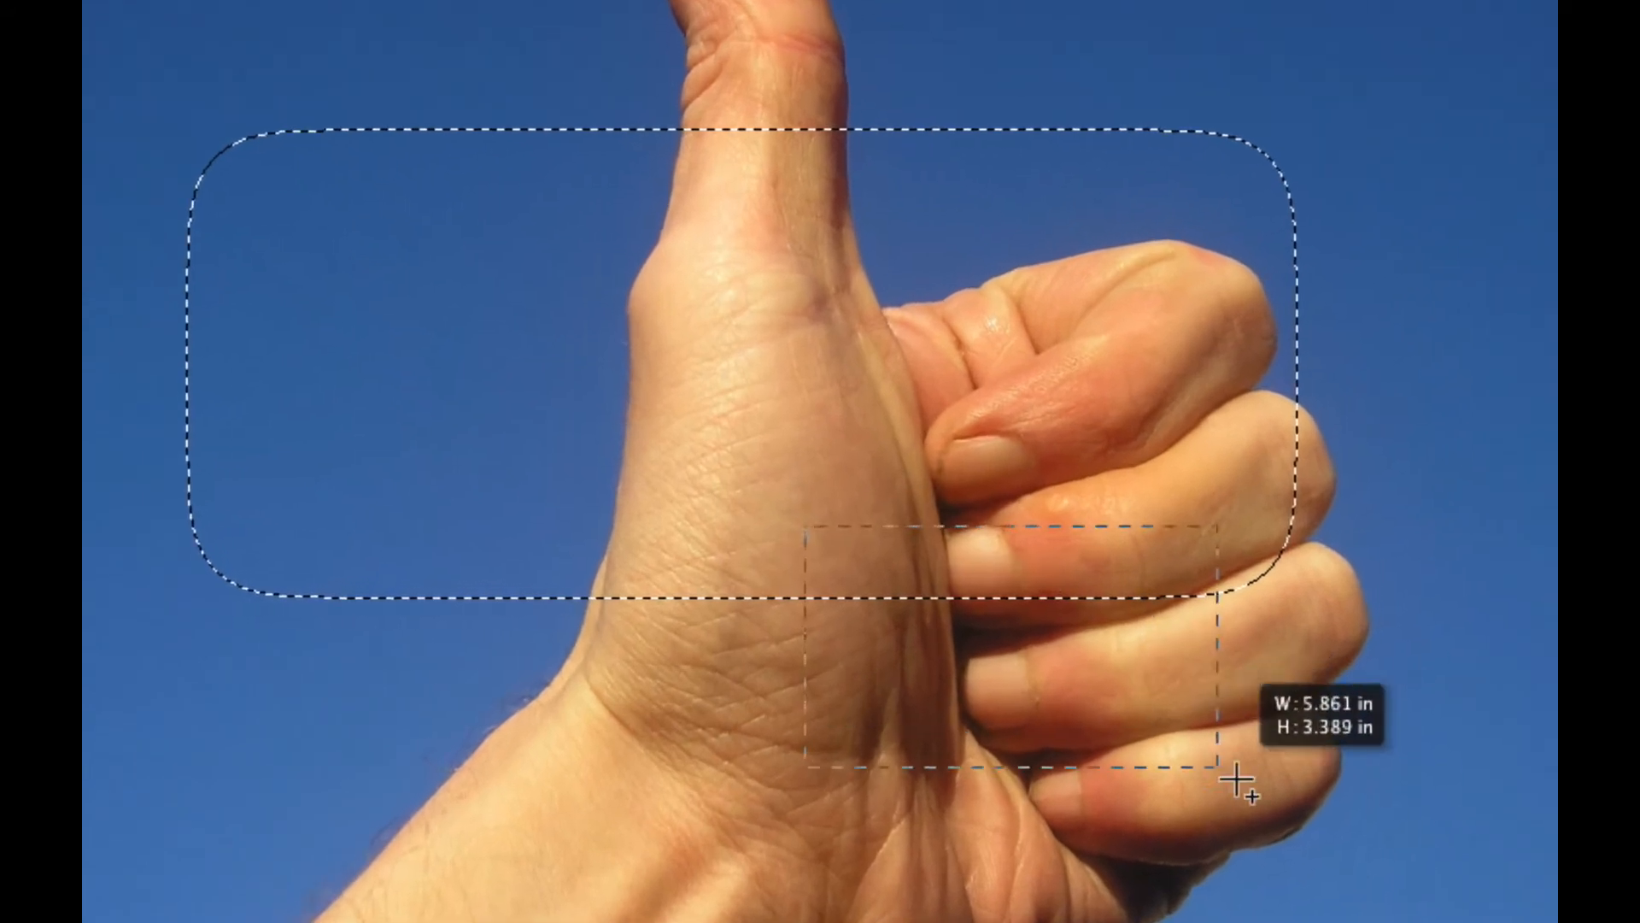
drag(1237, 779, 1240, 782)
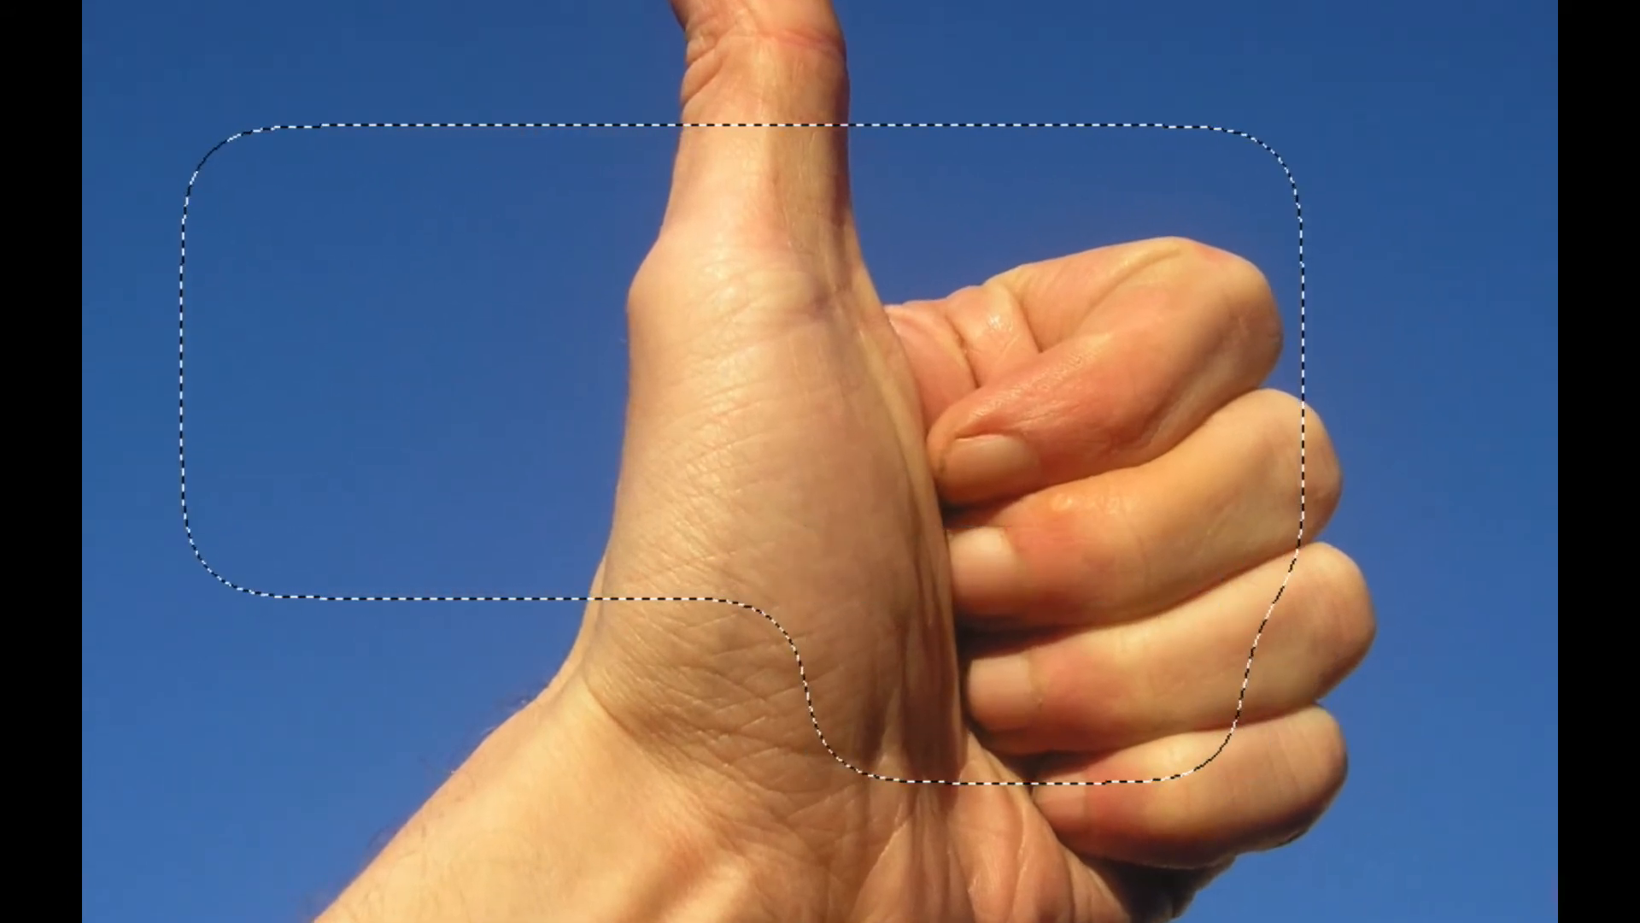
key(ctrl+d)
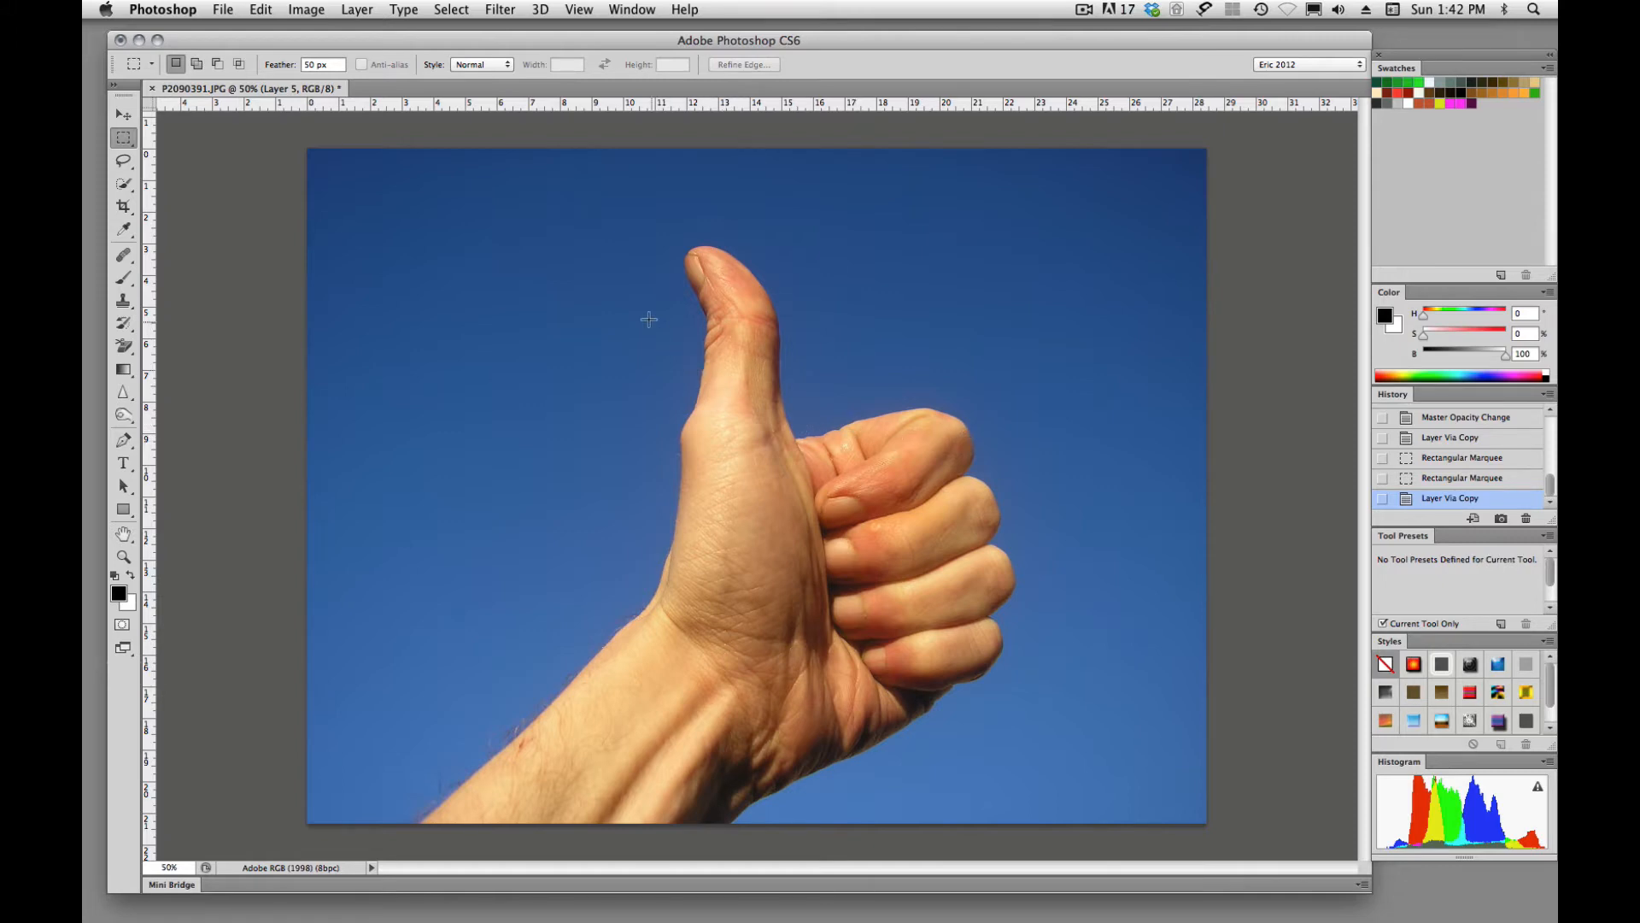
Step: Draw a feathered rectangular selection around the thumb and clear it
drag(607, 283, 837, 511)
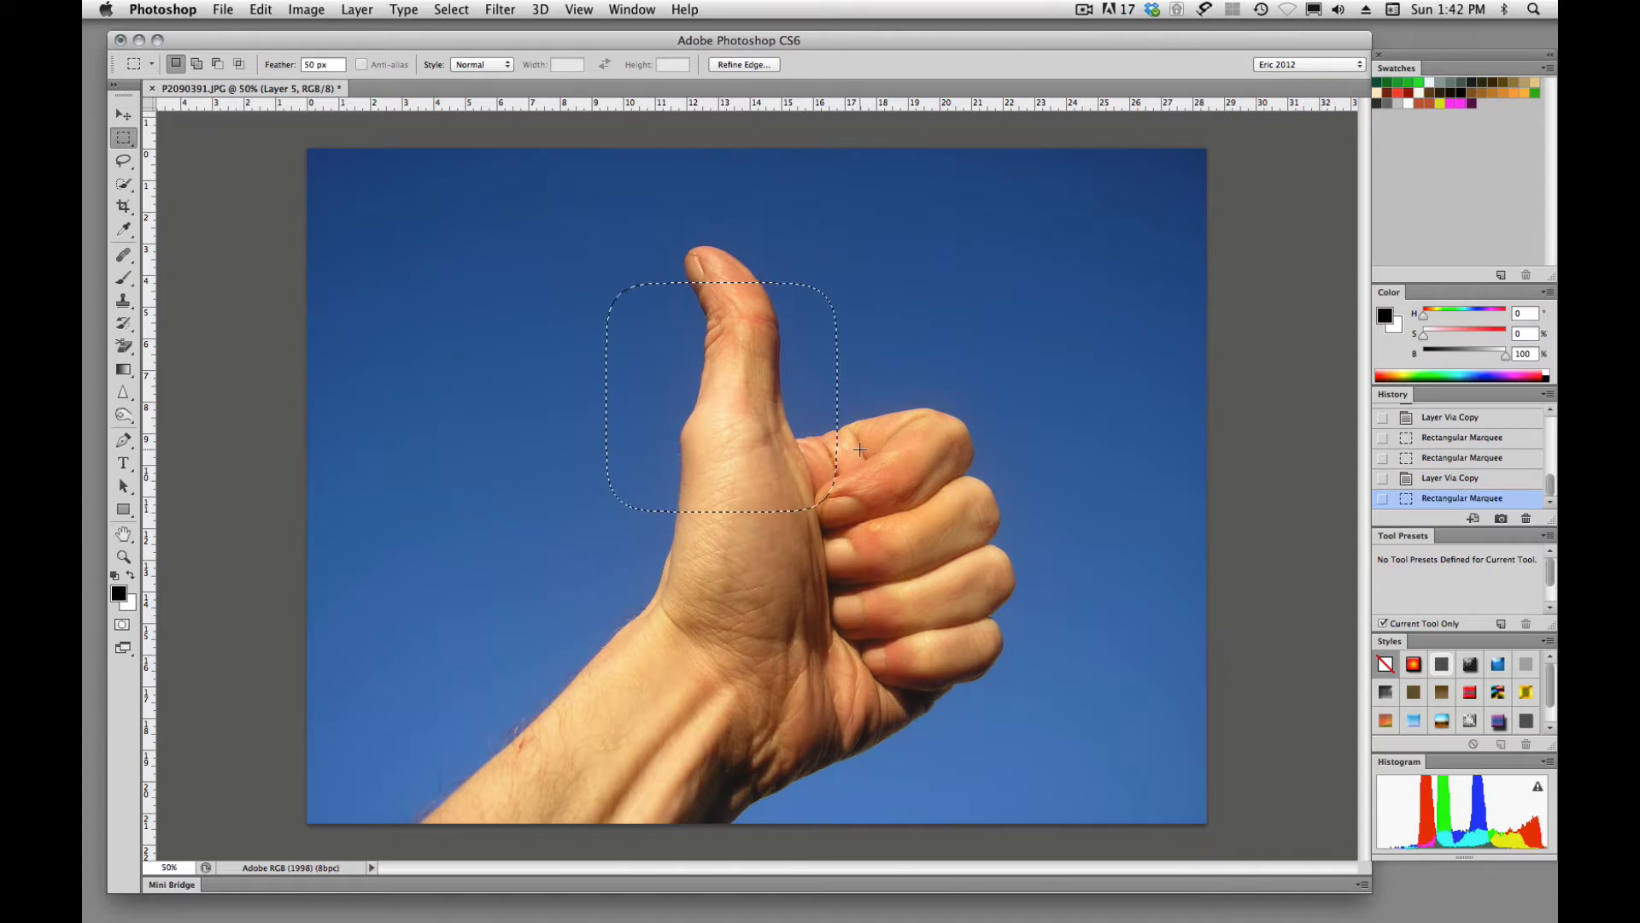
click(860, 450)
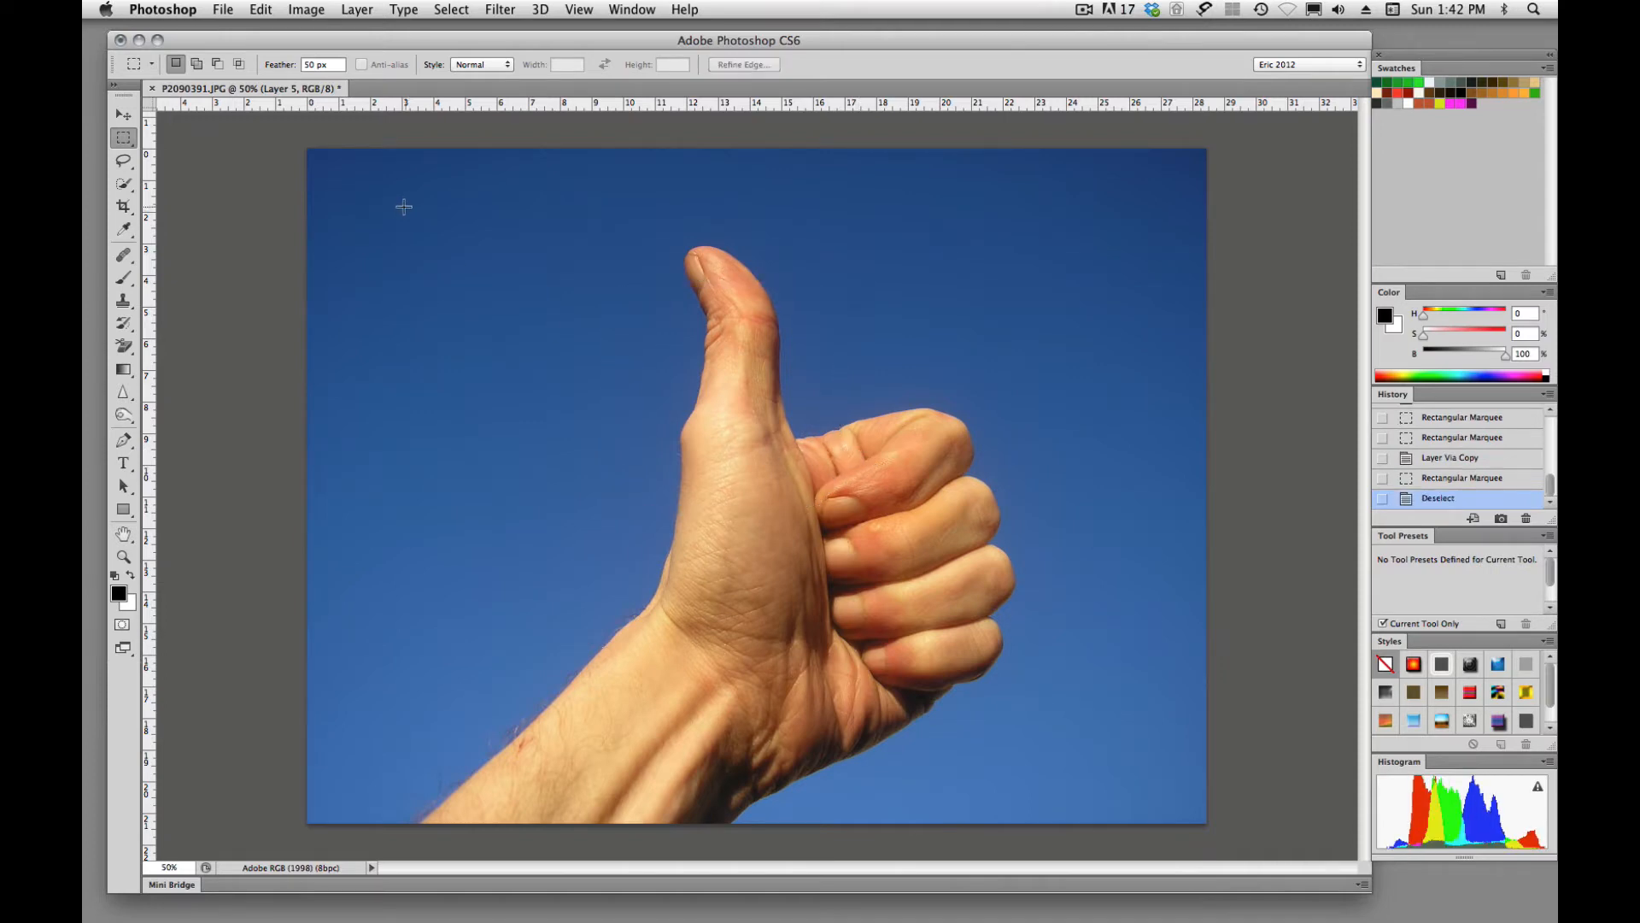
Step: Set the marquee feather to 0 px, draw a trial Elliptical Marquee selection across the thumb and fist, and clear it
drag(331, 59, 254, 67)
text(0)
drag(135, 141, 166, 155)
drag(570, 302, 920, 570)
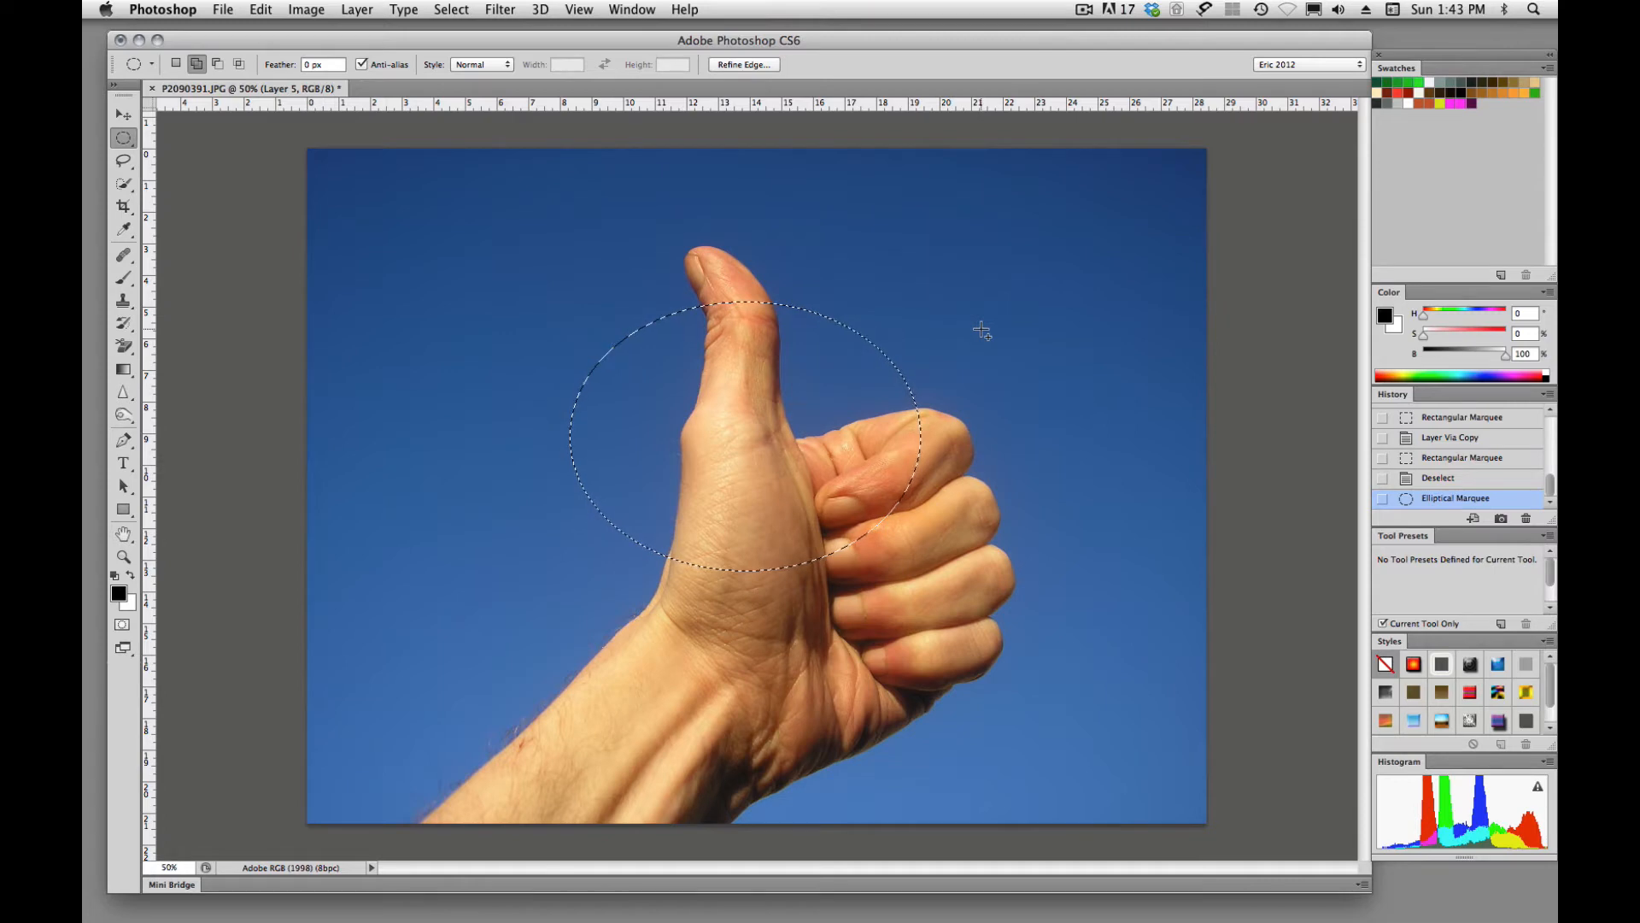
key(super+d)
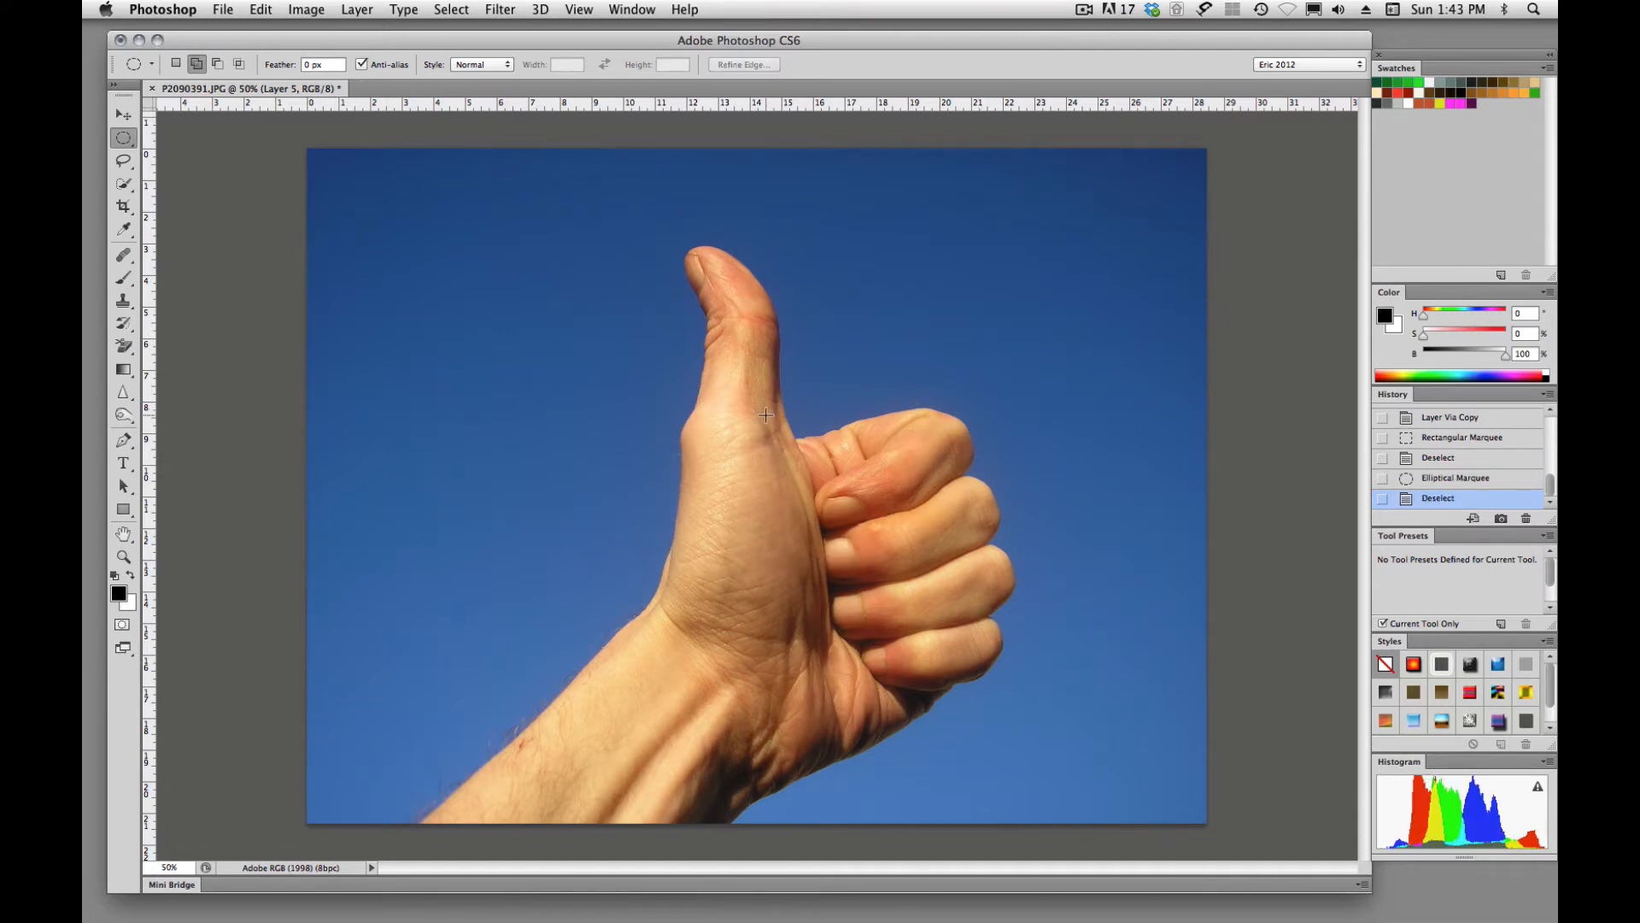
Step: Make a crescent selection over the thumb by subtracting a smaller ellipse from a larger one, and invert the selection
drag(670, 392, 885, 535)
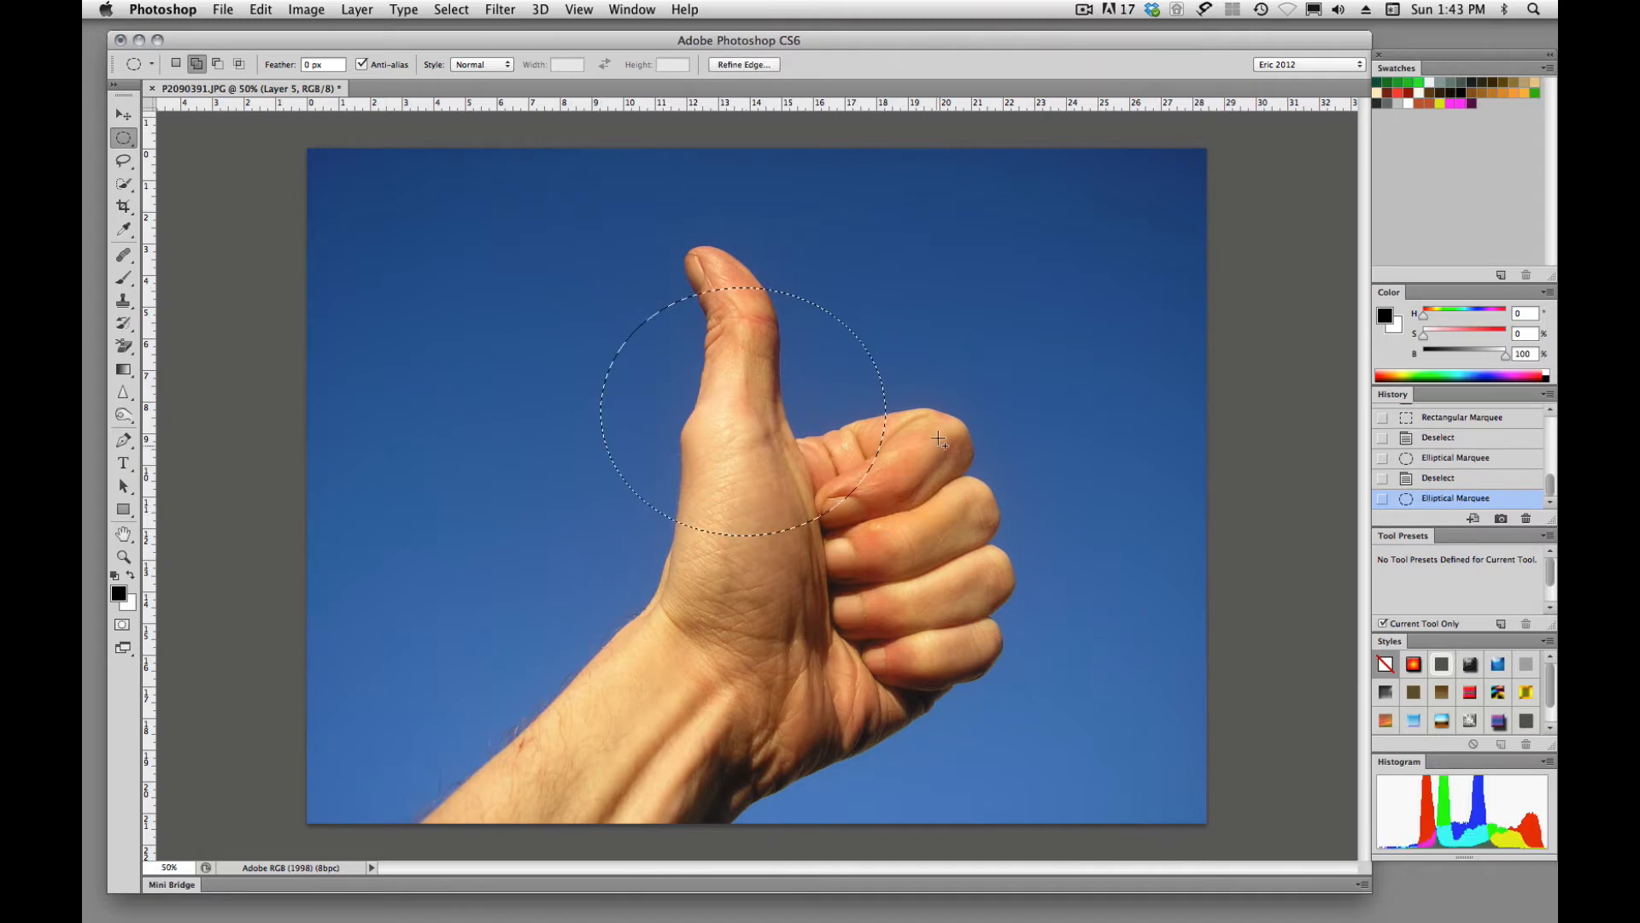
alt+drag(954, 327, 736, 470)
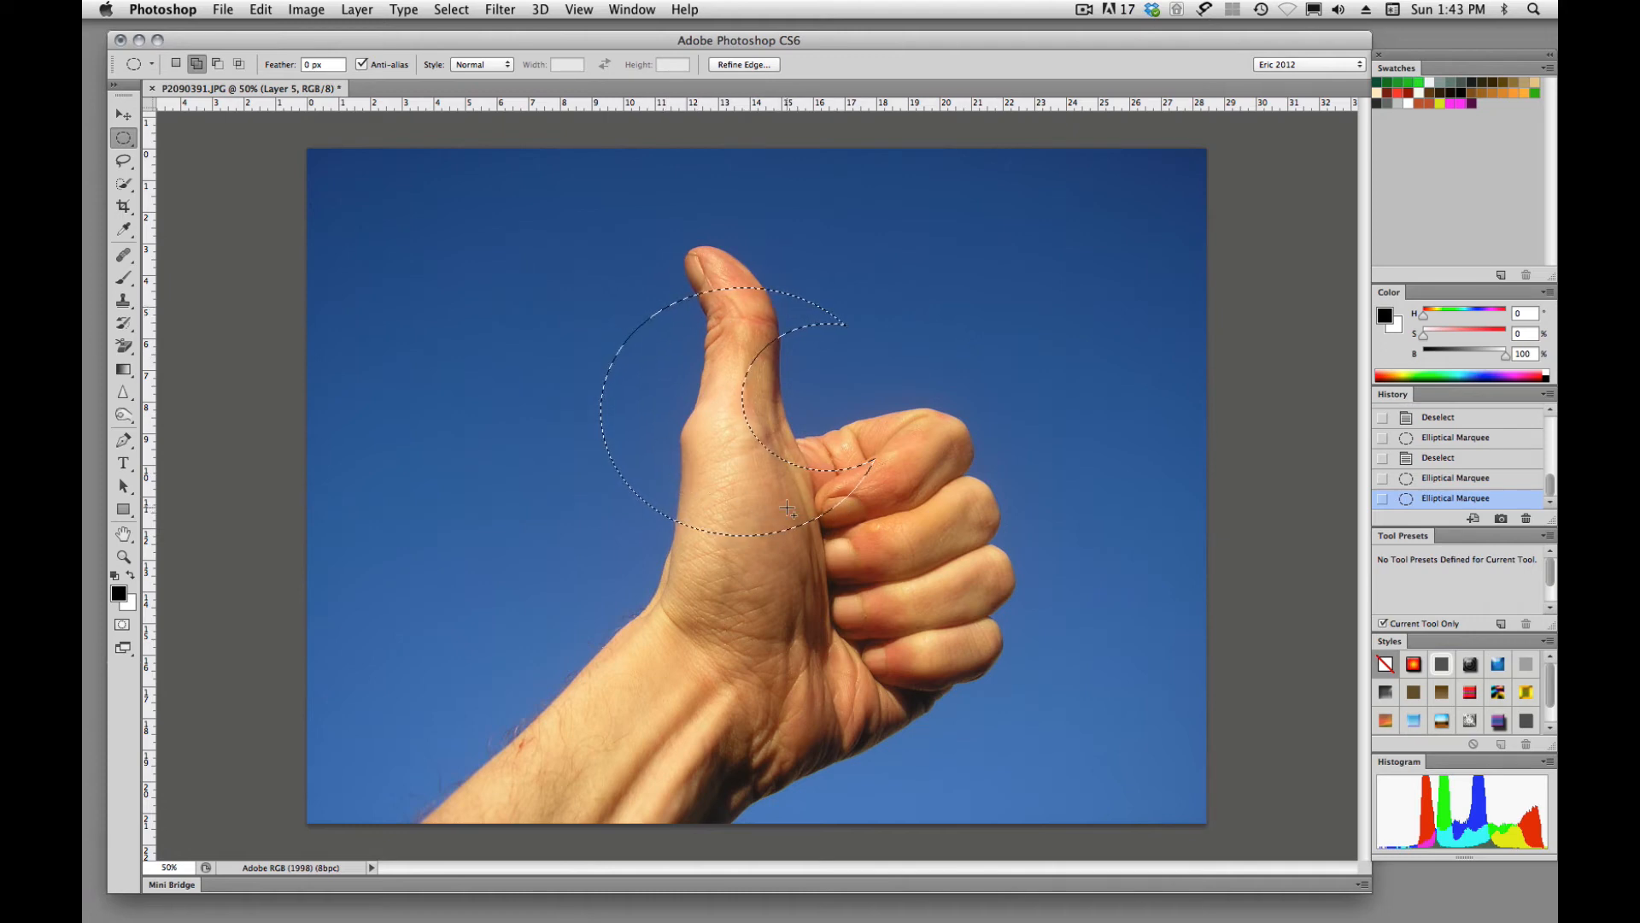
click(452, 9)
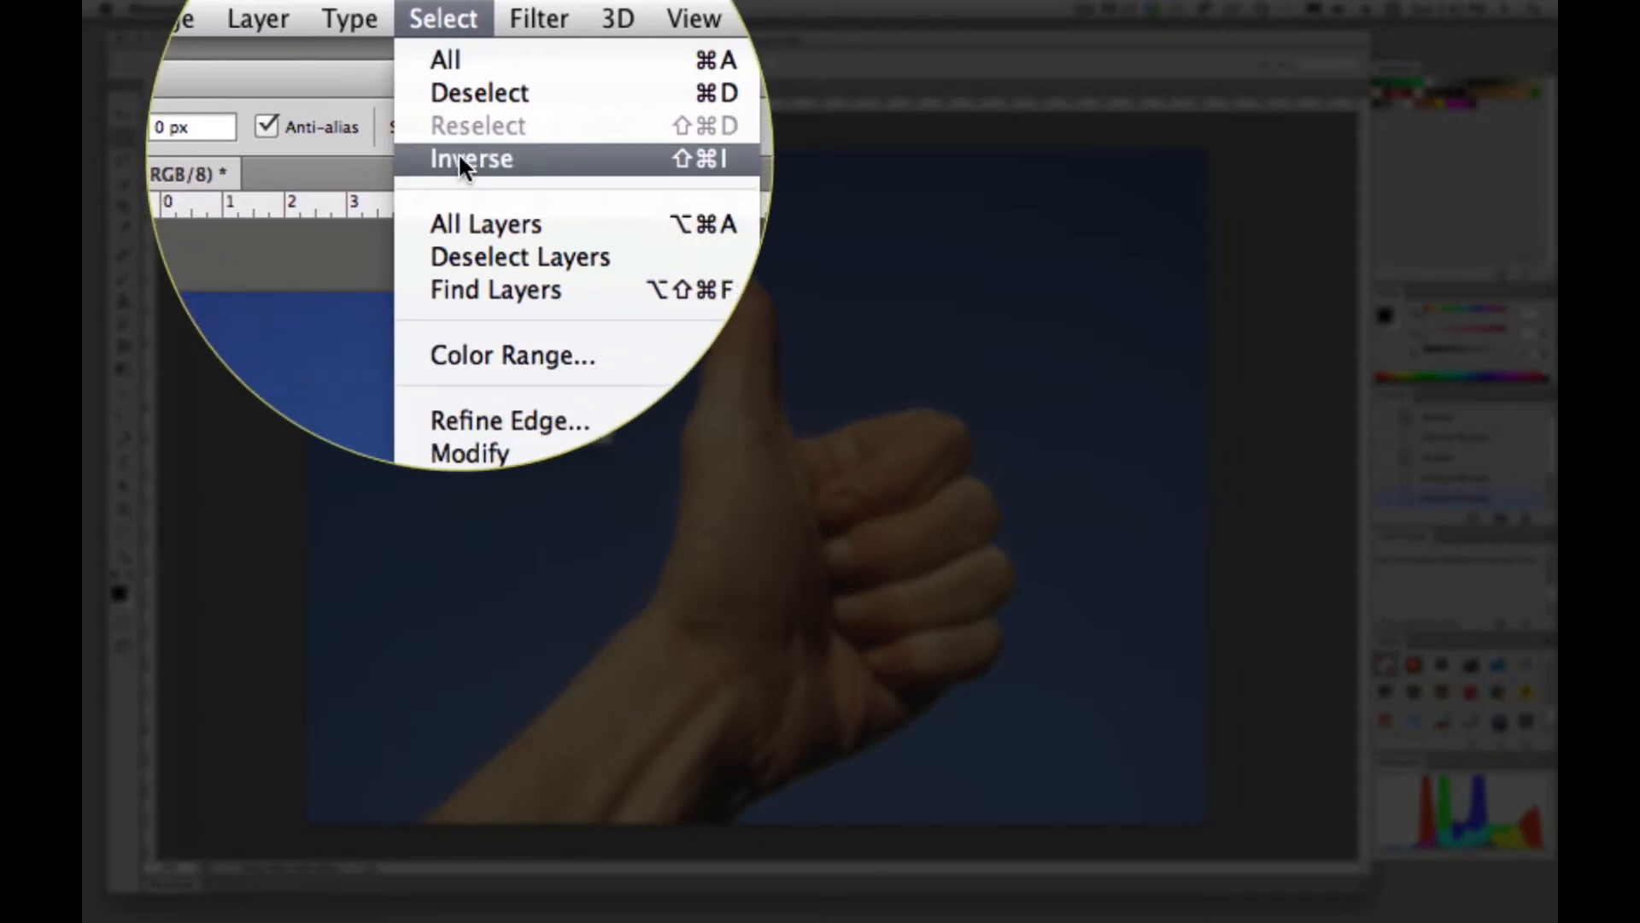
click(459, 79)
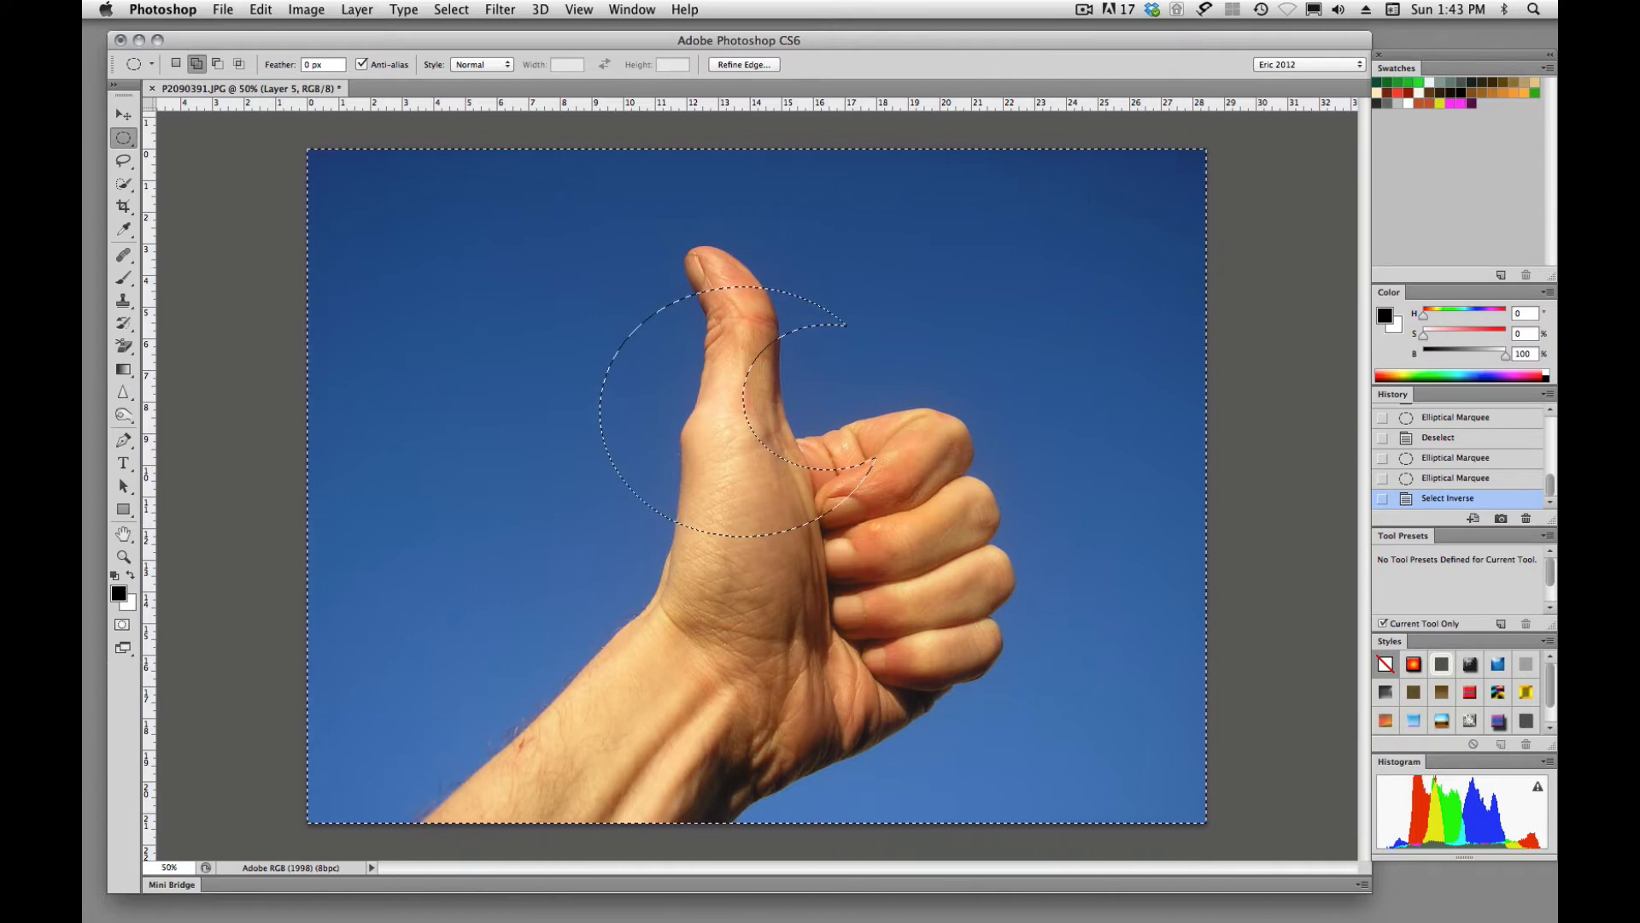
Step: Copy the inverted crescent selection to a new layer and make Layer 0 active
key(alt+bracketleft)
key(super+j)
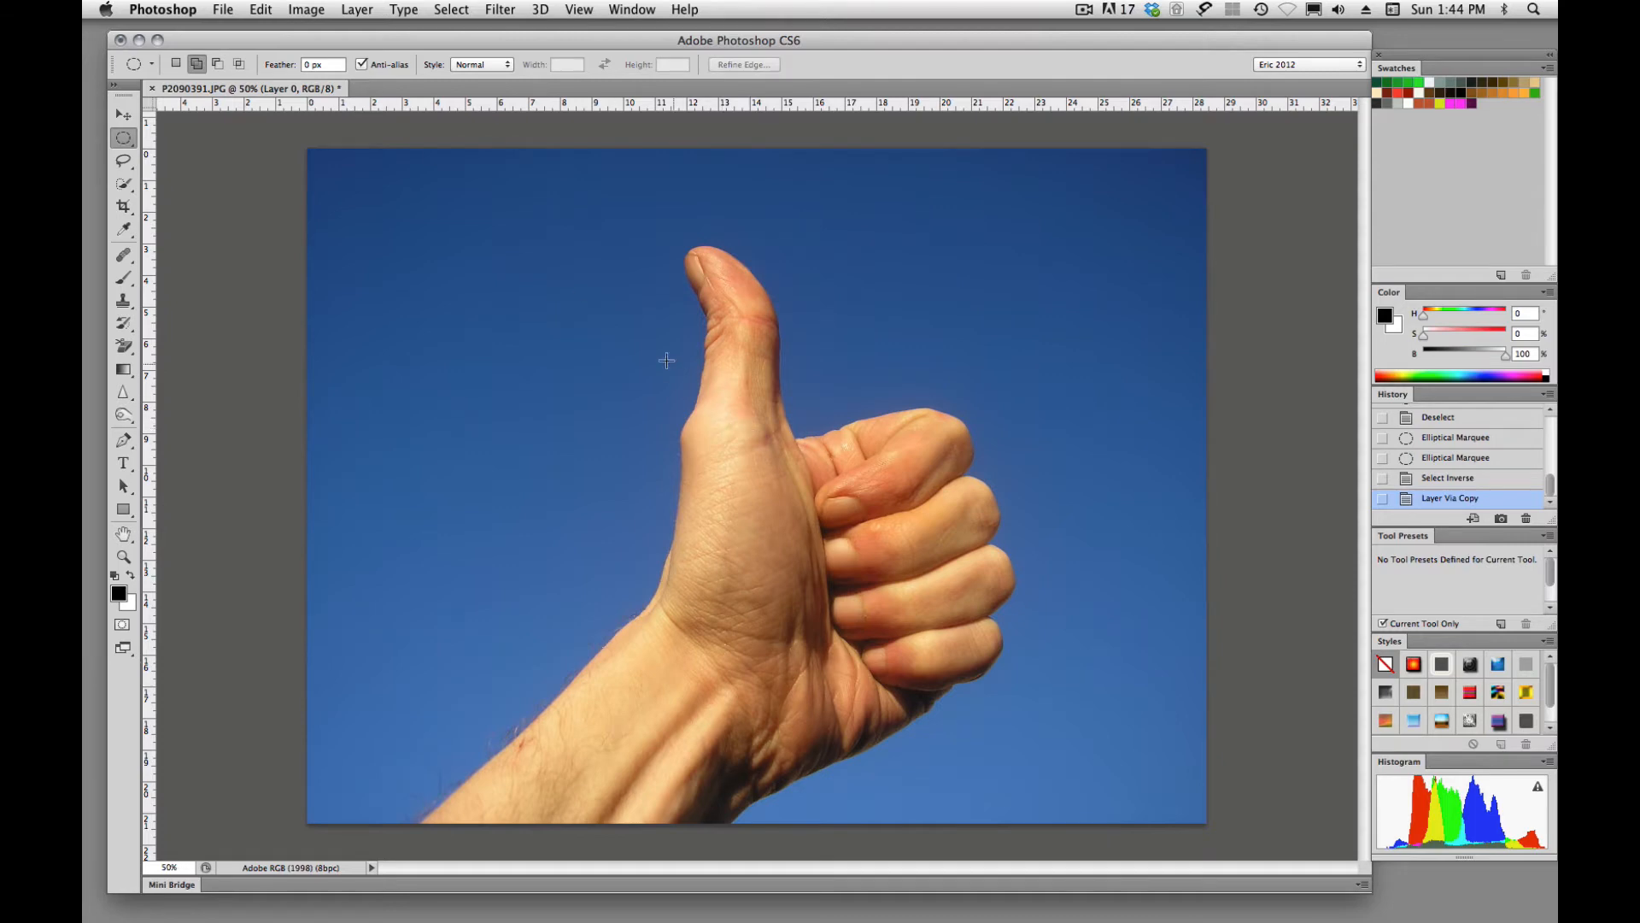
Step: Copy a circular area around the thumb to a new layer and set Layer 0's opacity to 50%
drag(604, 285, 869, 541)
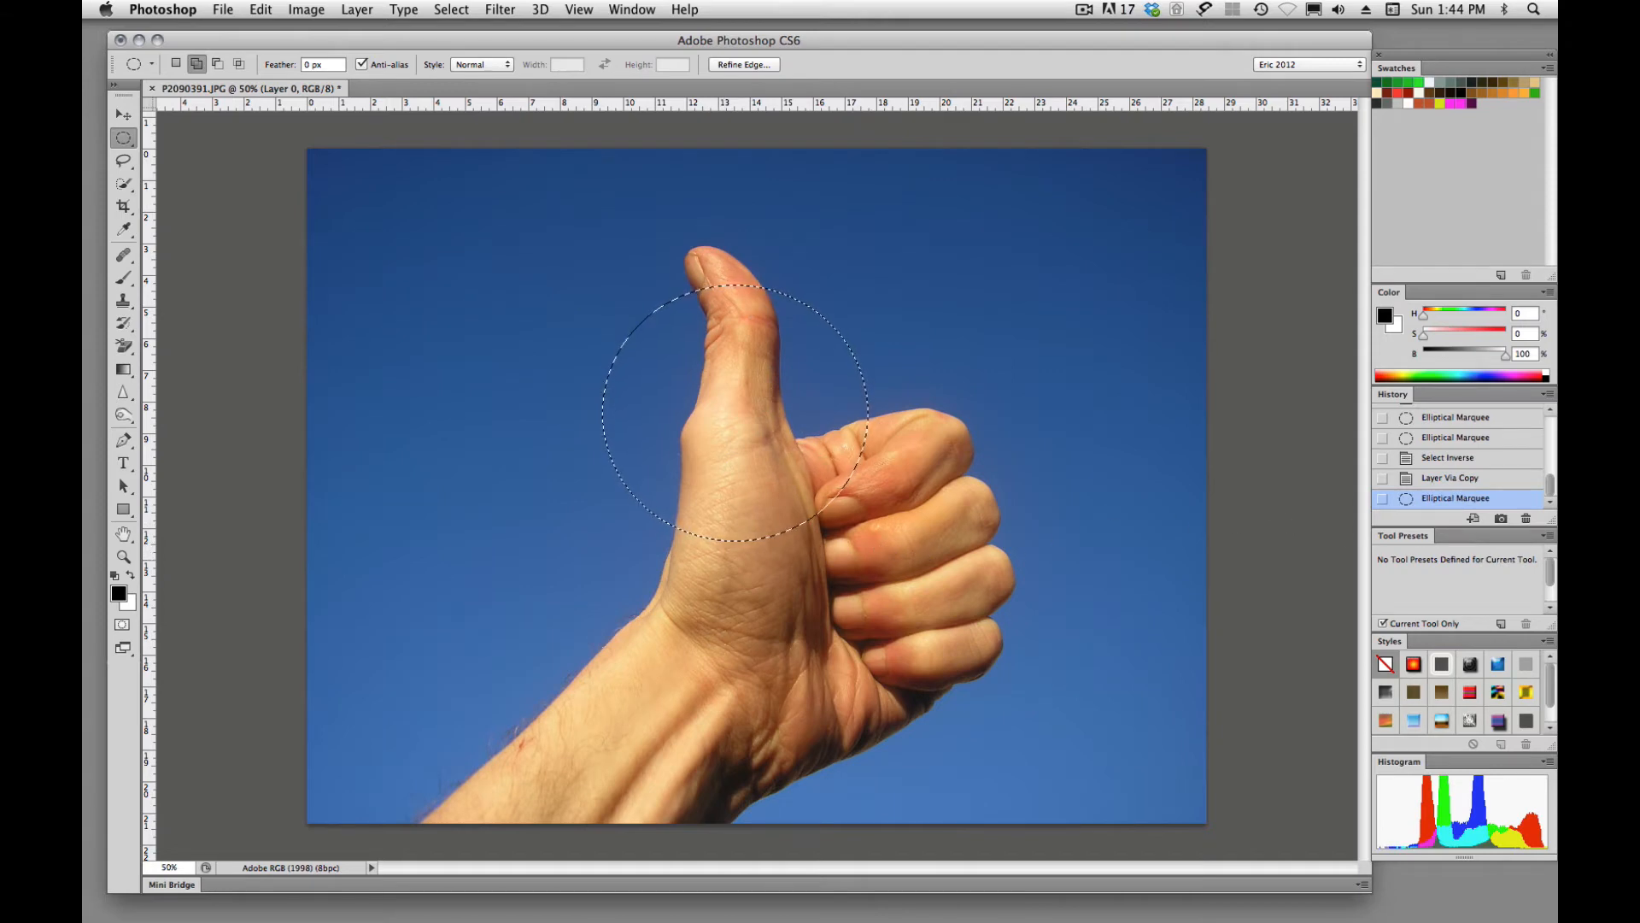
key(super+j)
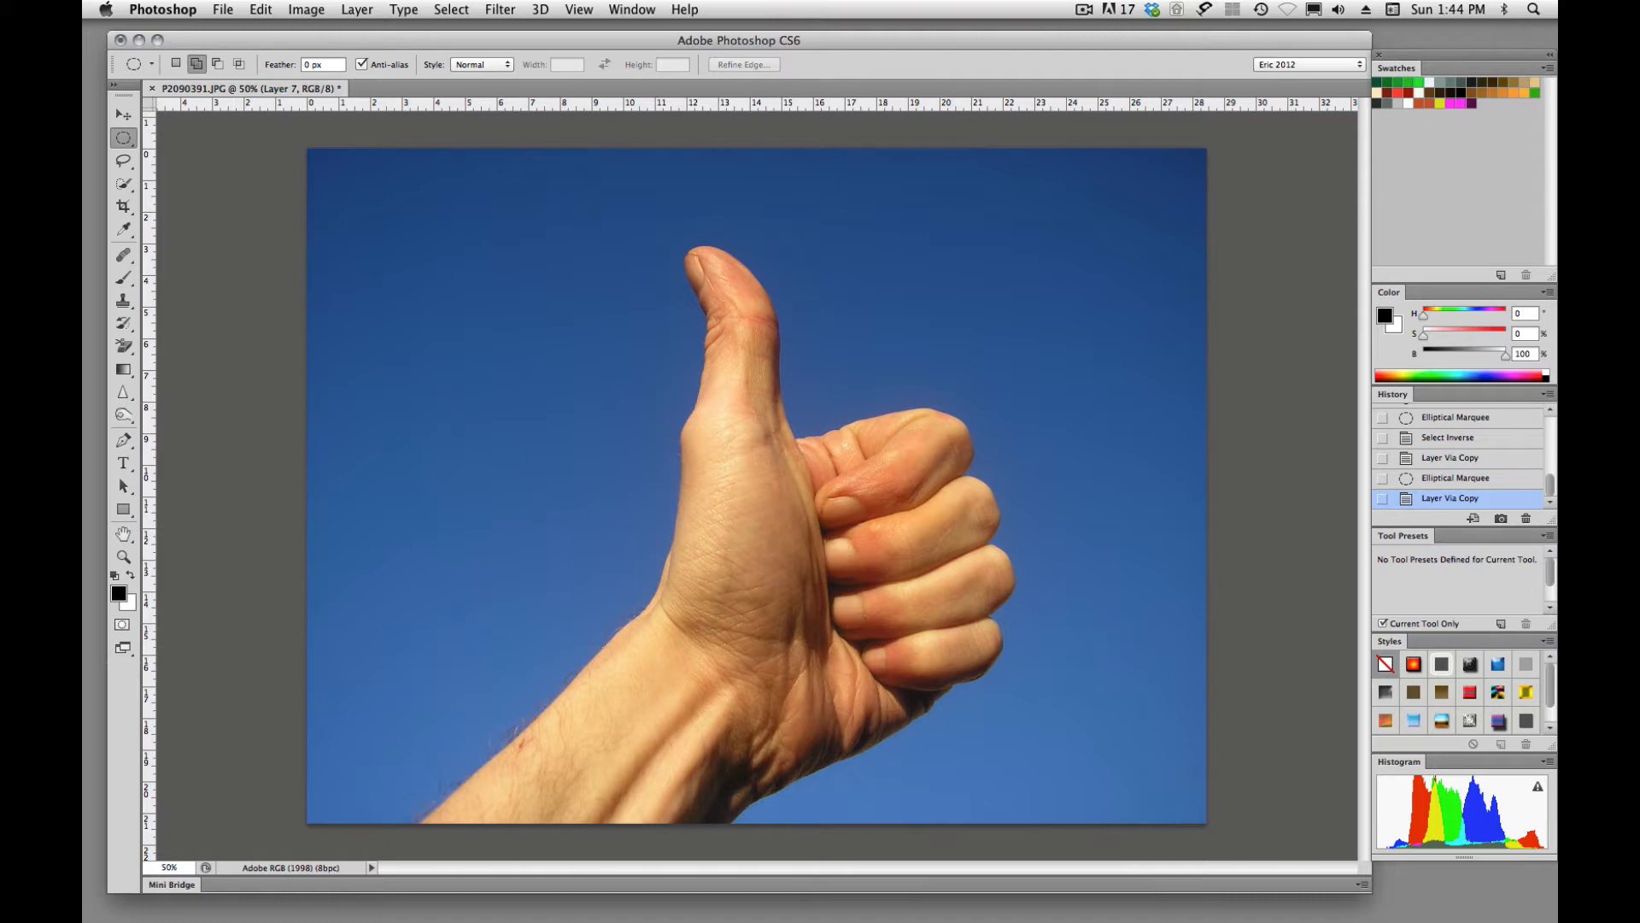
key(5)
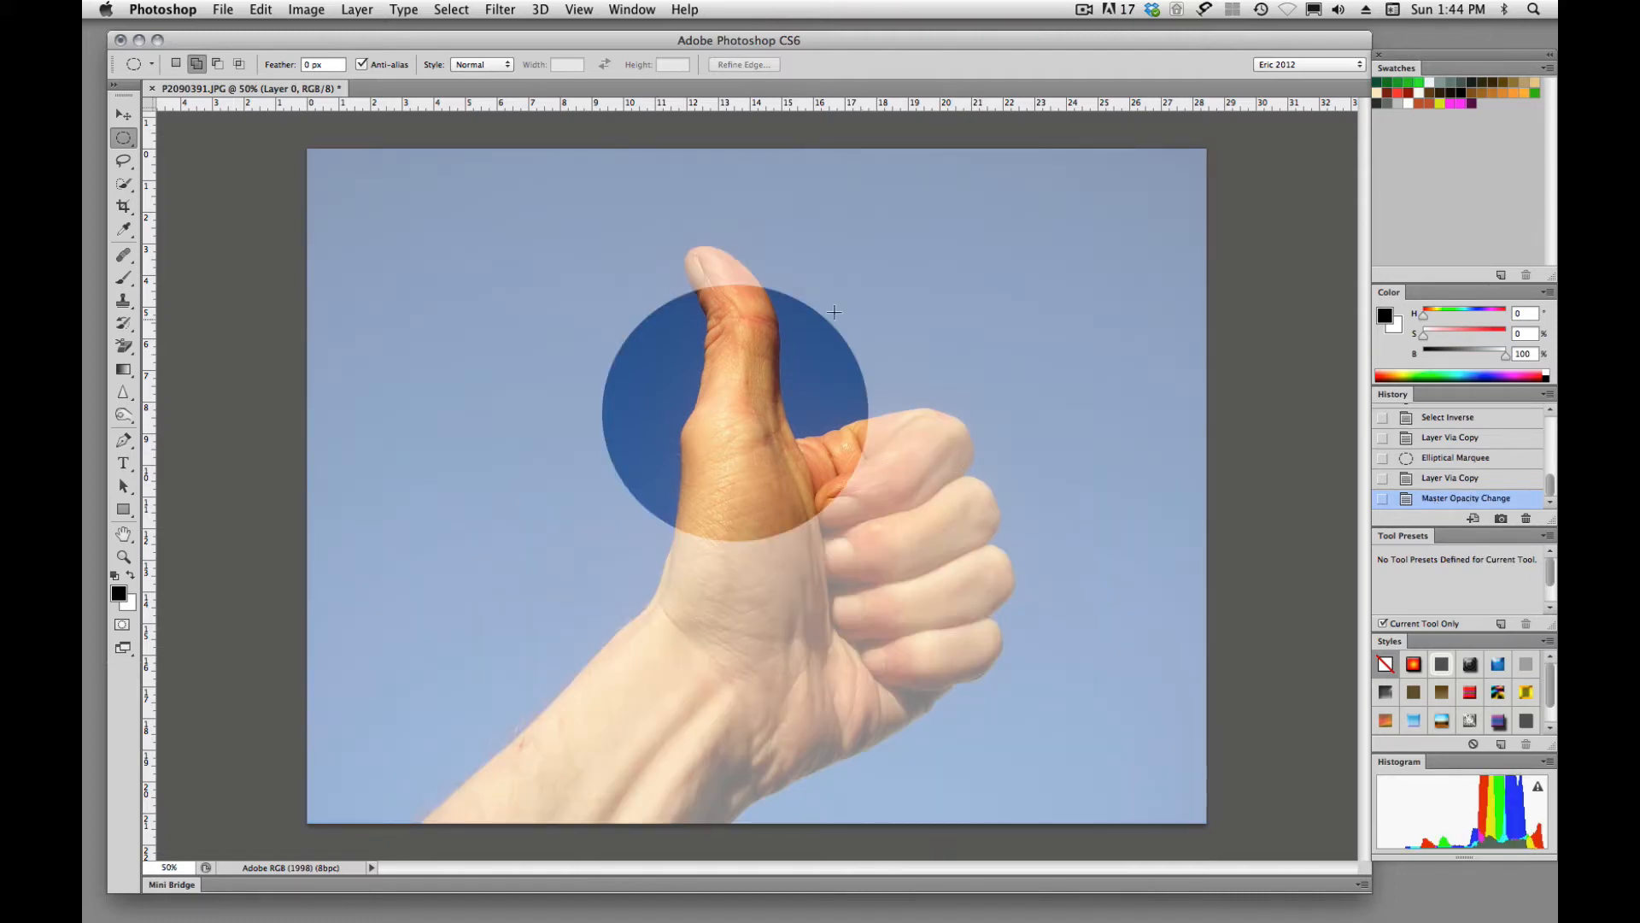
Step: Copy a second circular area above the fist, excluding its overlap with the first circle, to a new layer with 100% opacity
drag(794, 266, 1028, 465)
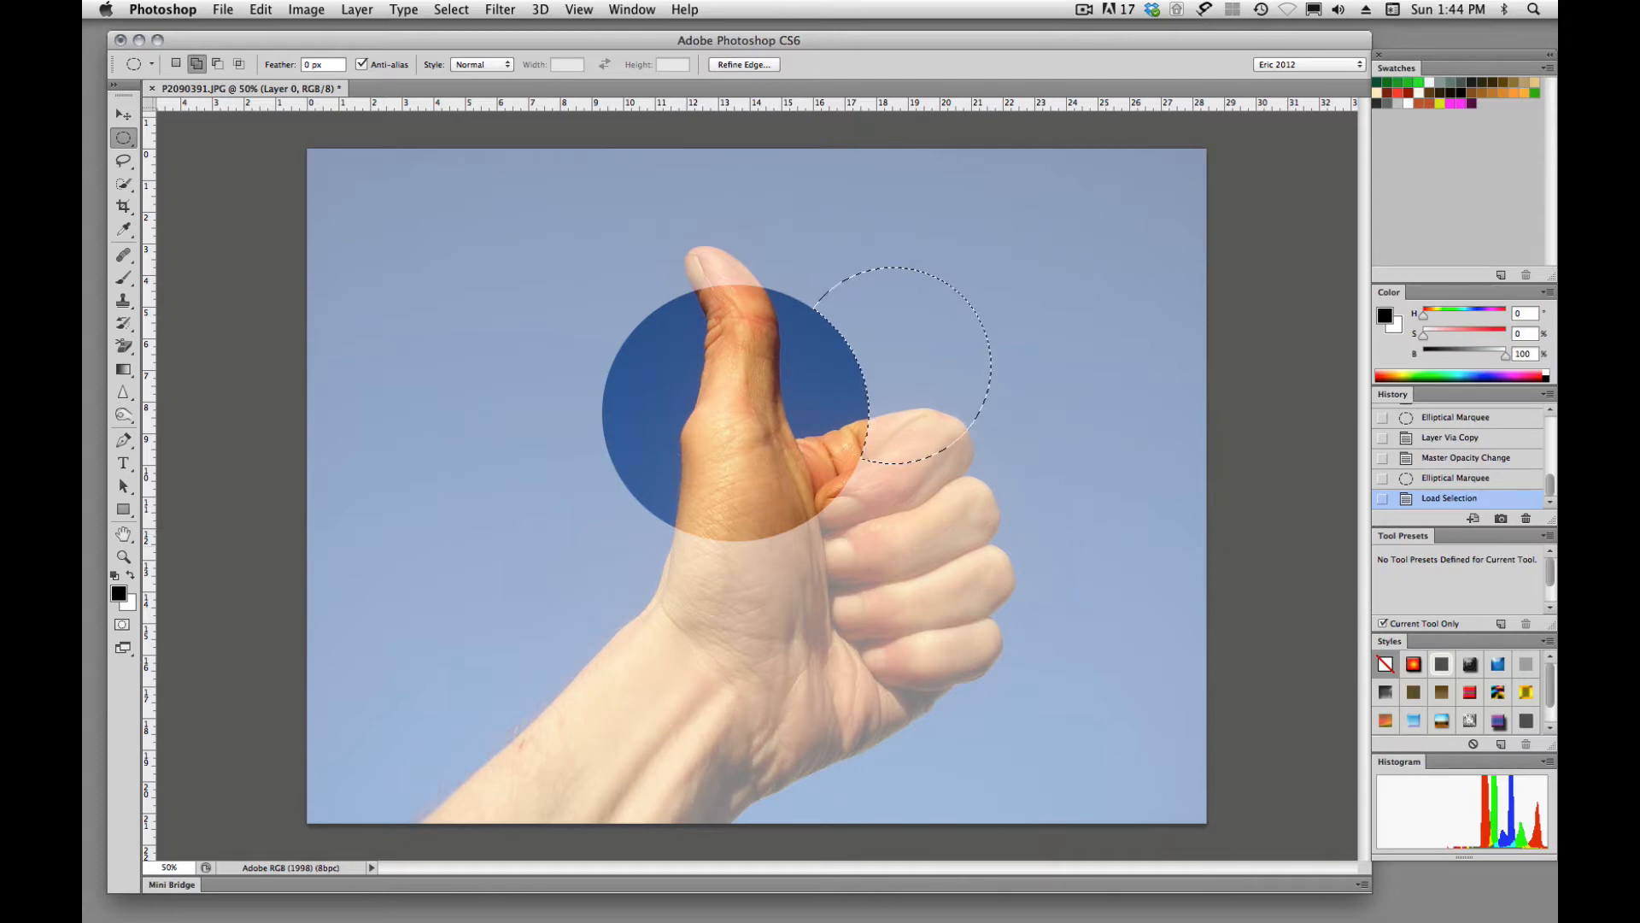
key(super+j)
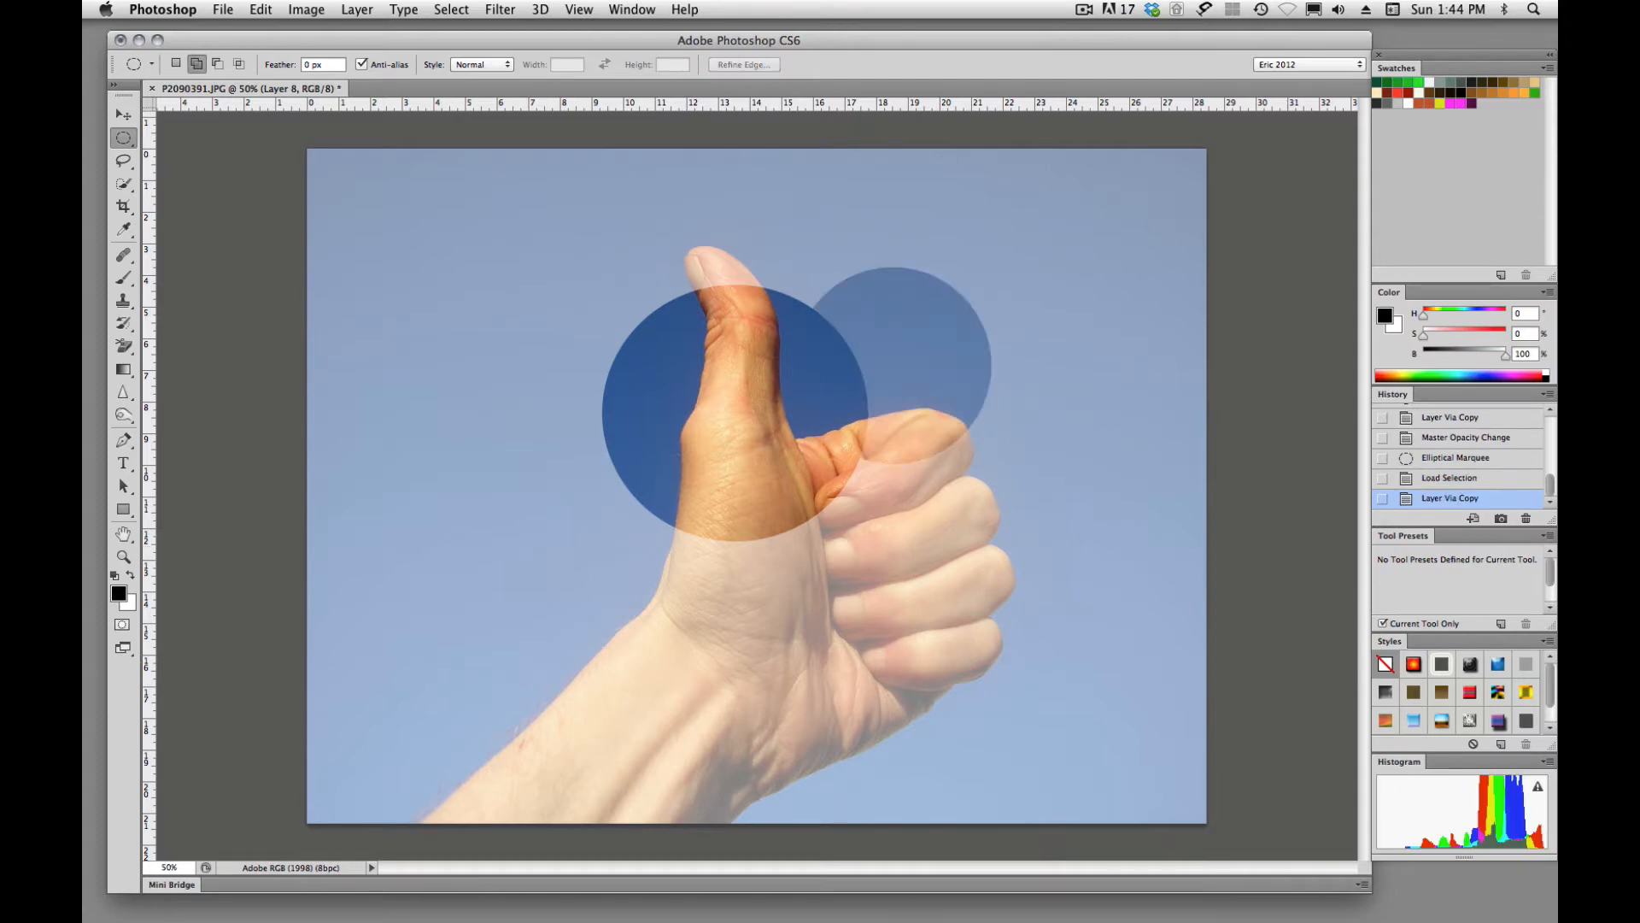
key(0)
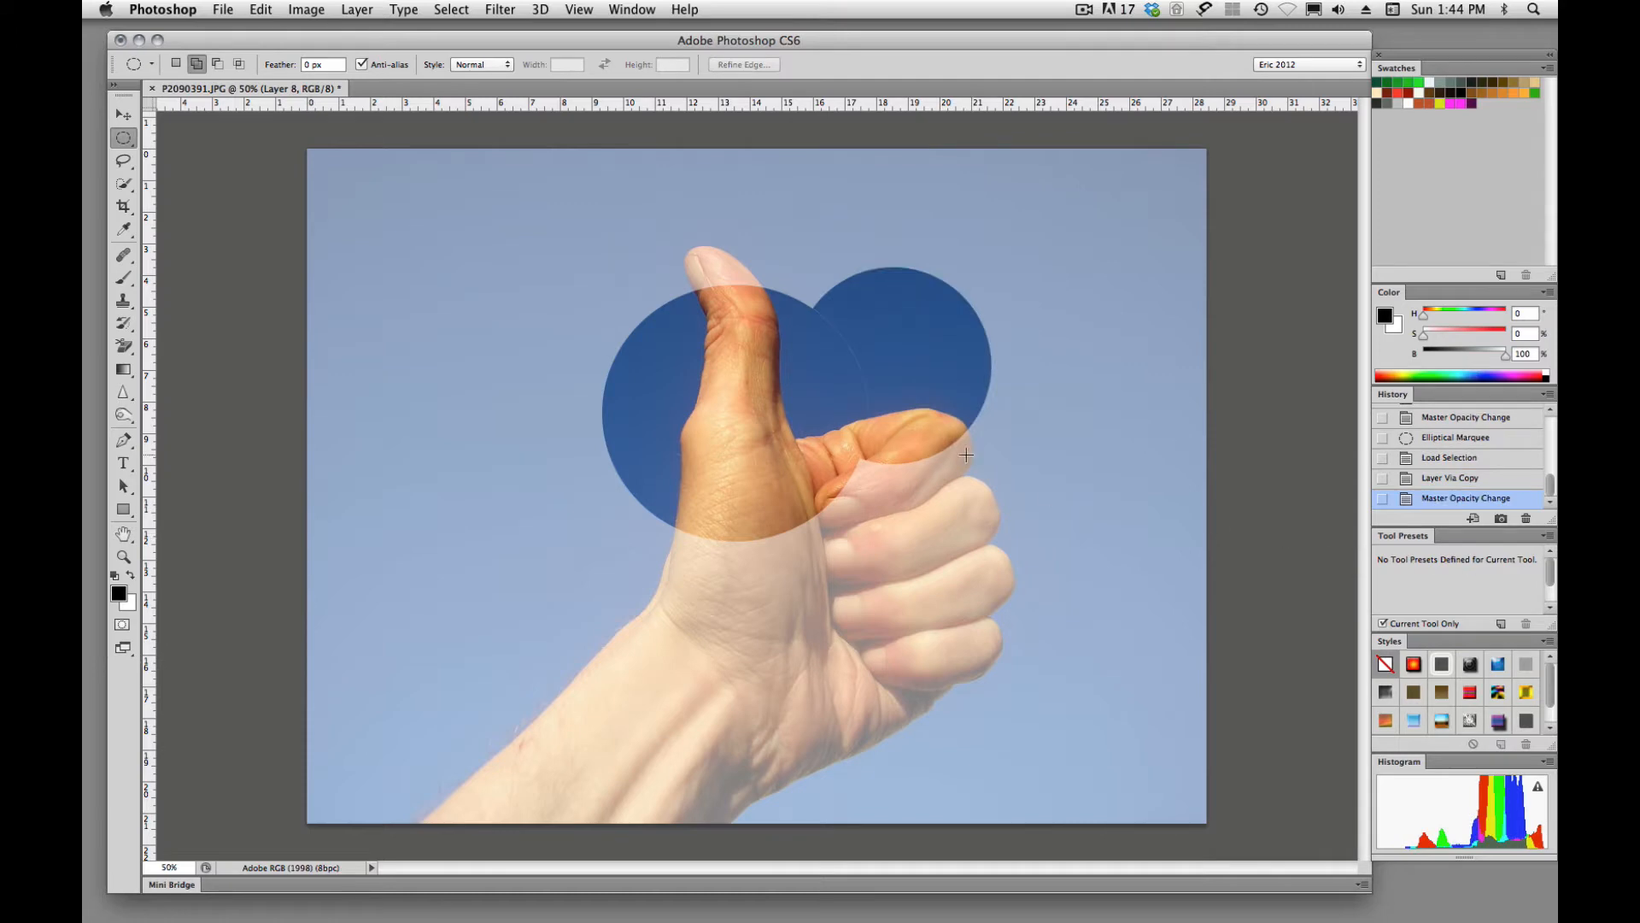
Step: Examine the curved seam between the two circular pieces up close along its whole length
click(888, 380)
click(726, 488)
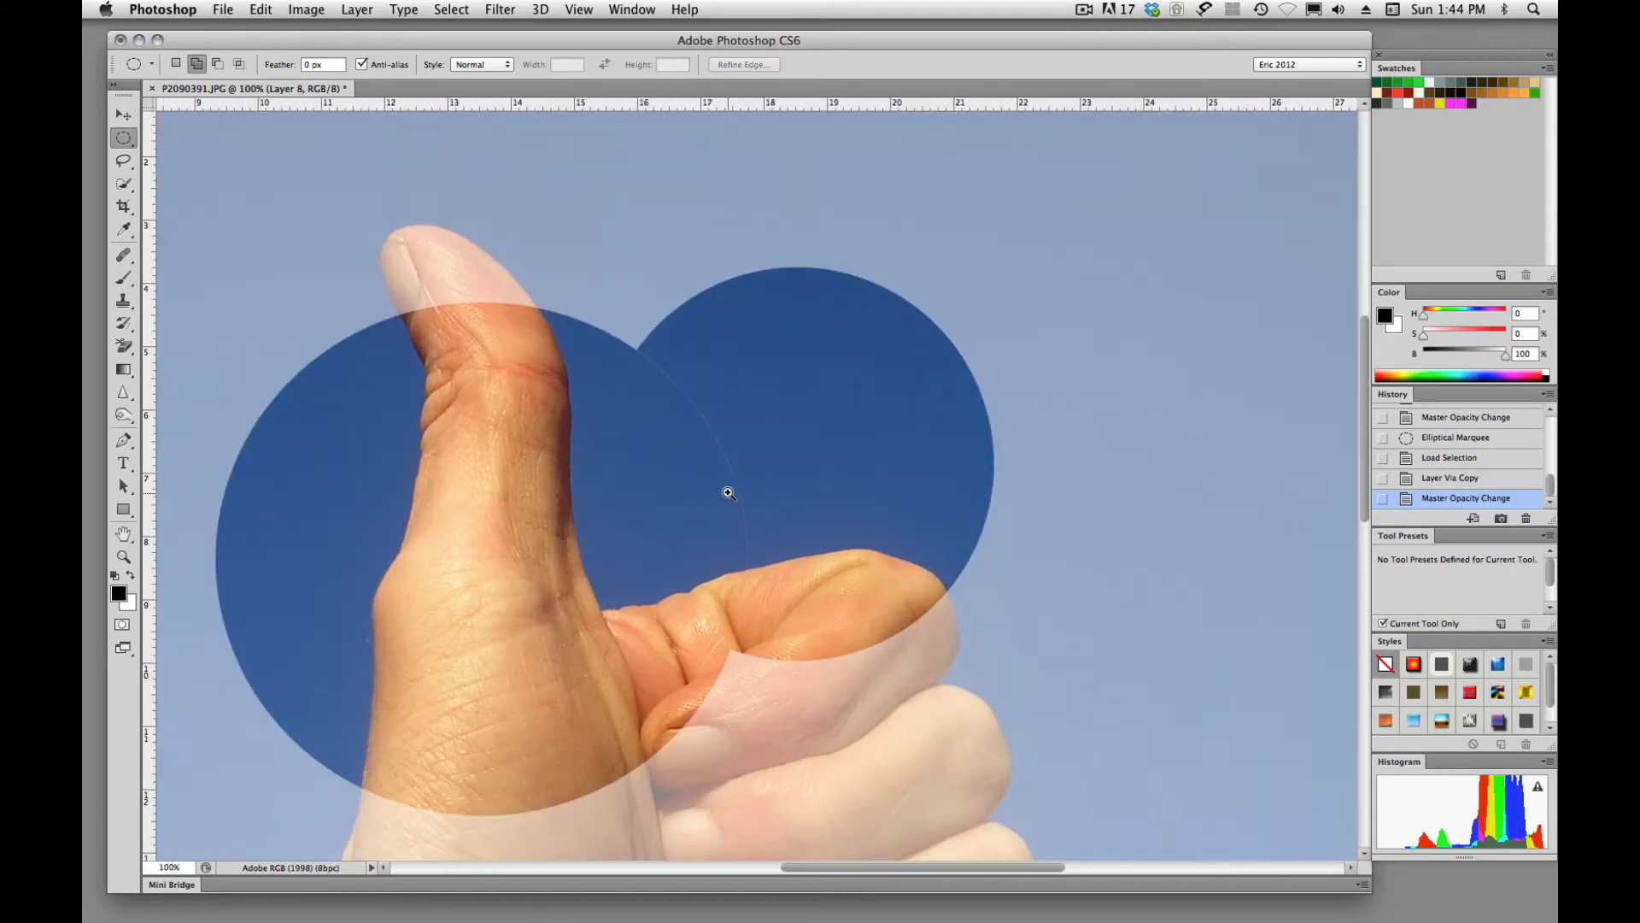
click(728, 493)
click(733, 479)
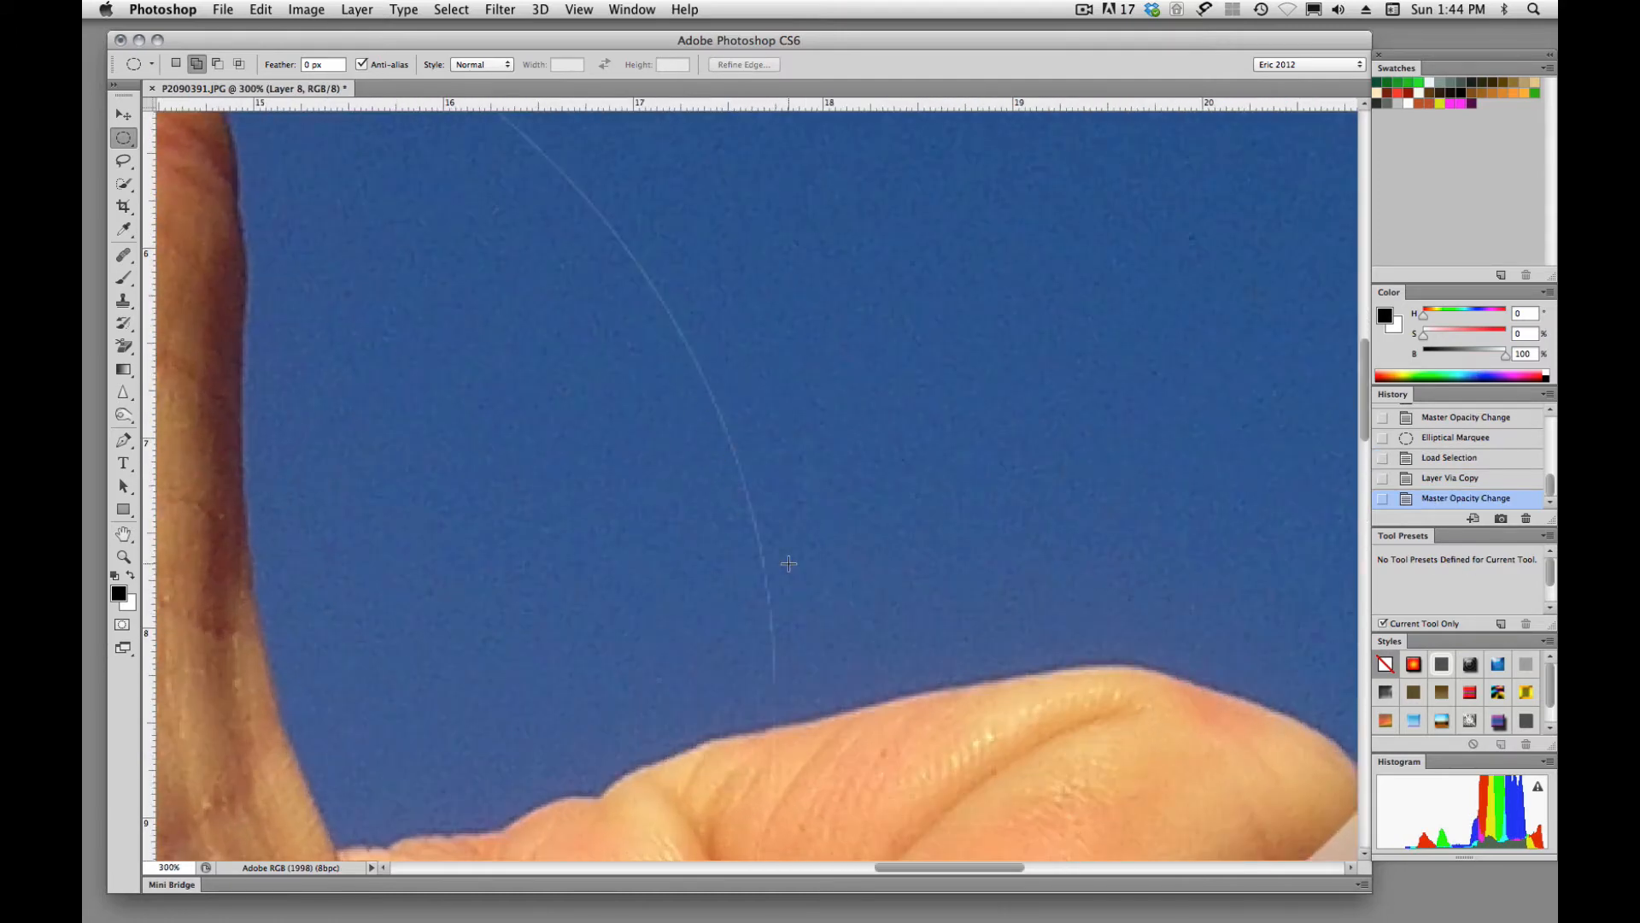
drag(804, 561, 847, 368)
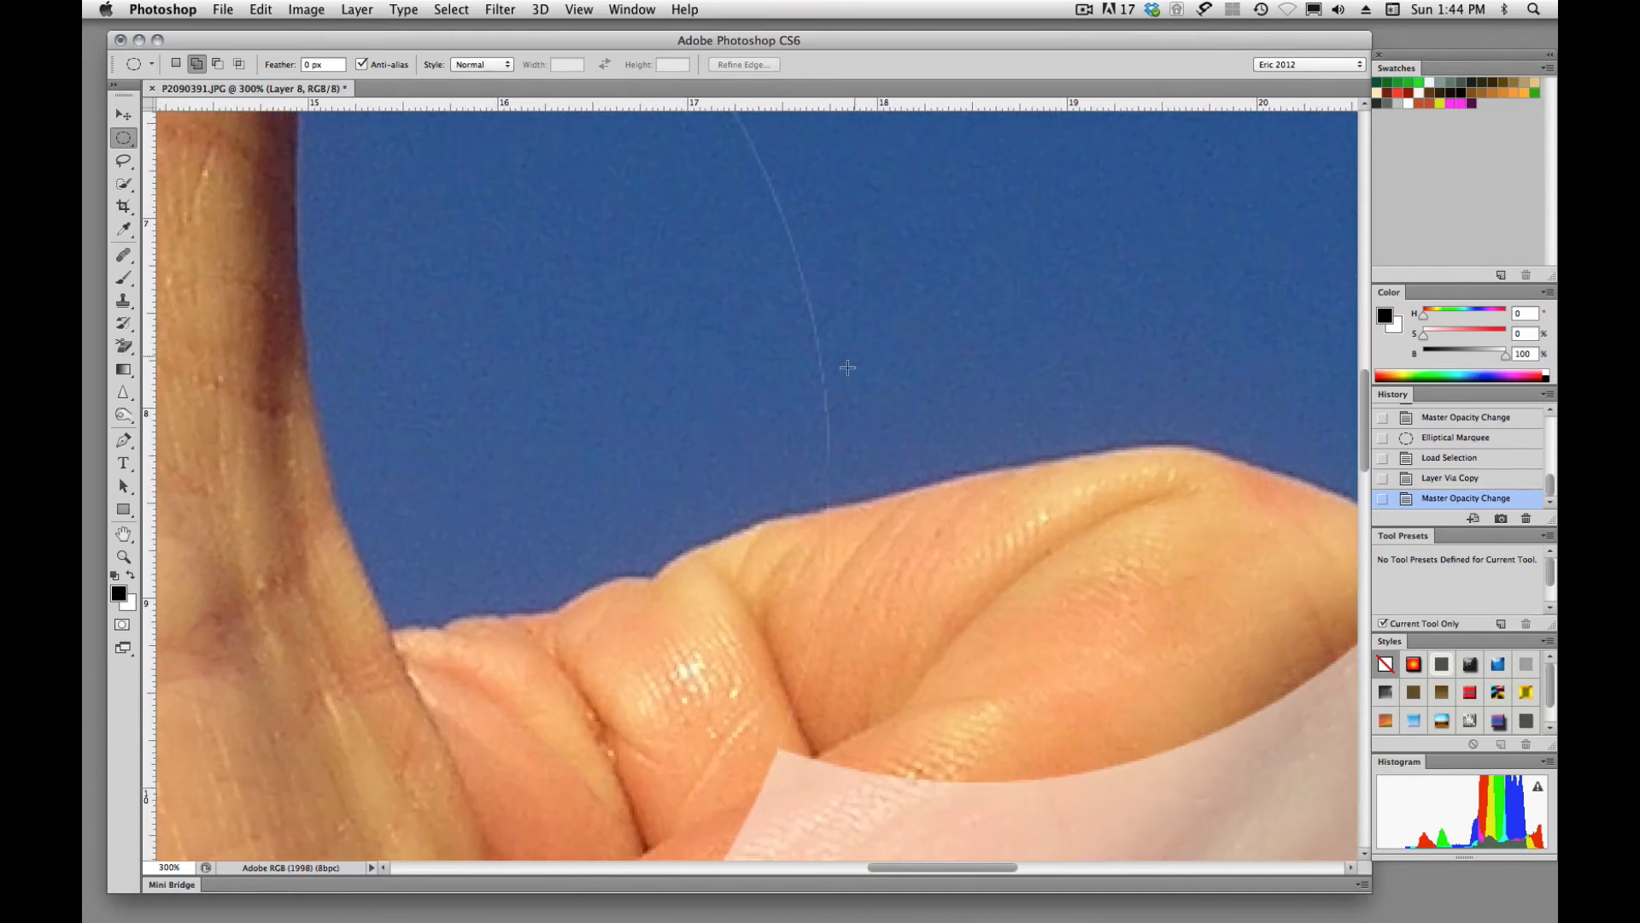
drag(815, 285, 901, 623)
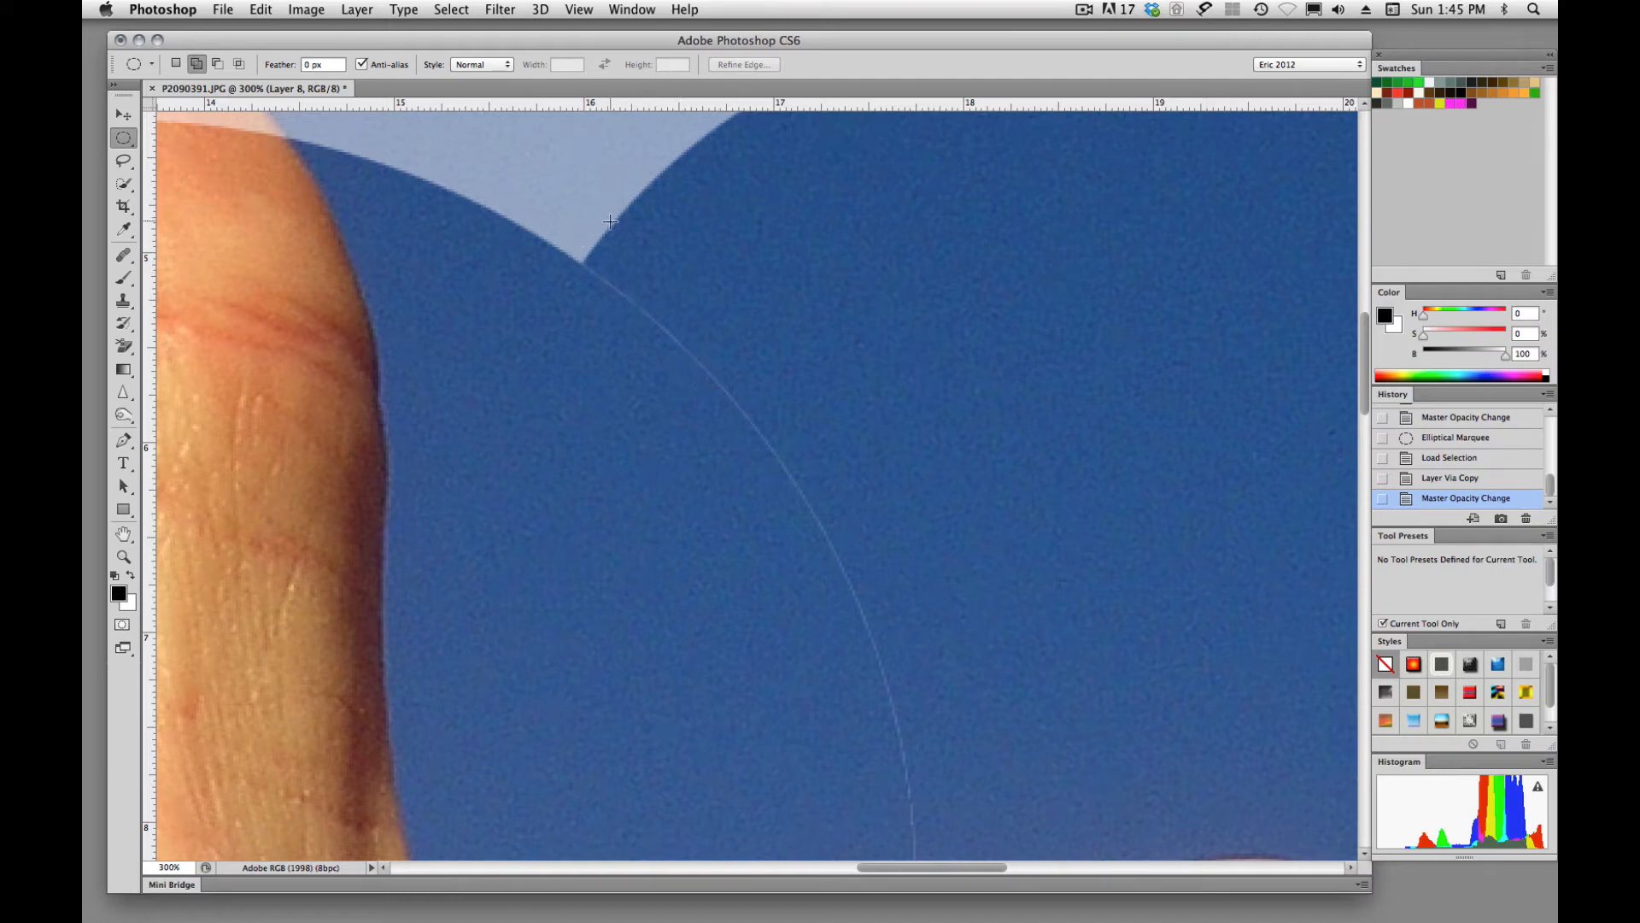
super+click(607, 228)
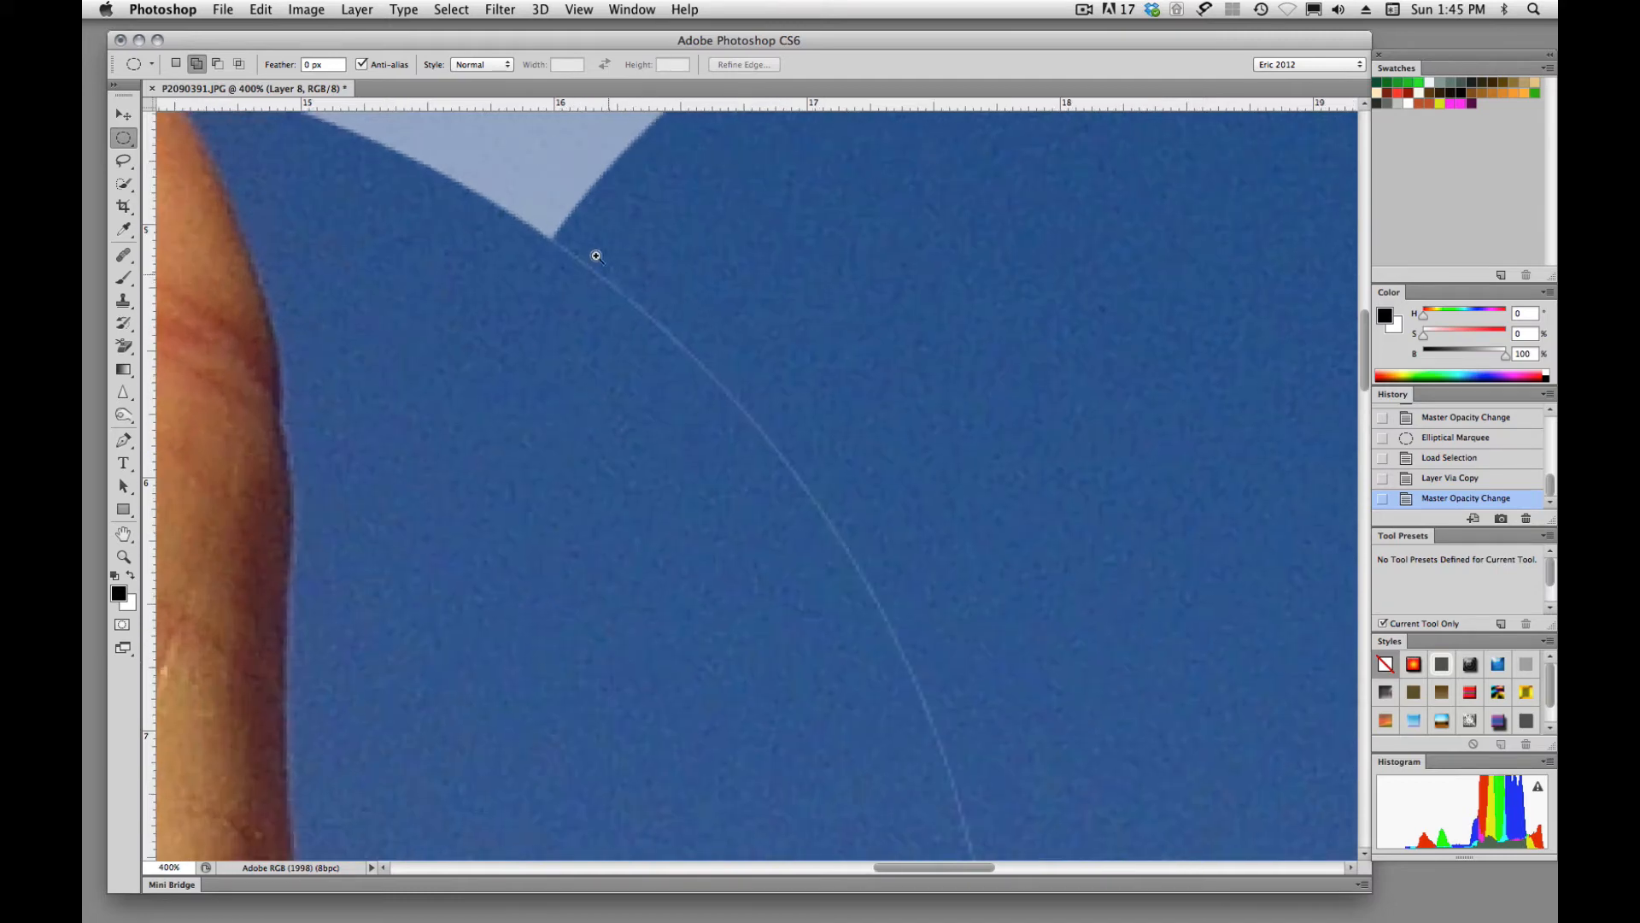
super+click(586, 229)
super+click(581, 255)
super+click(602, 308)
super+click(604, 309)
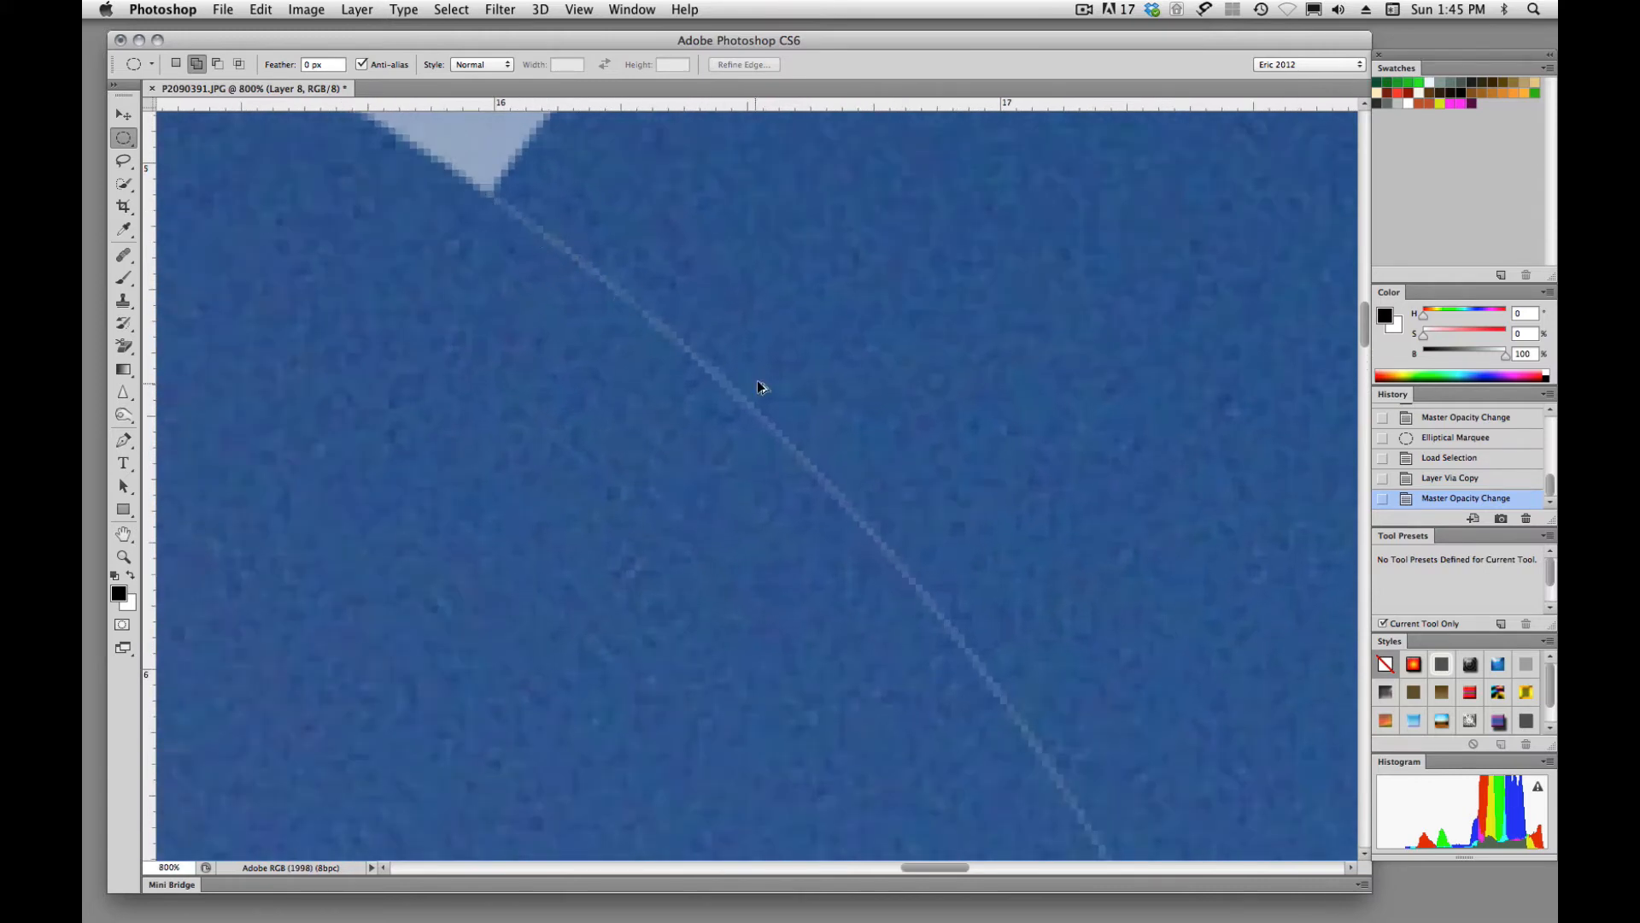
alt+super+click(787, 340)
alt+super+click(787, 340)
alt+super+click(787, 340)
alt+super+click(788, 341)
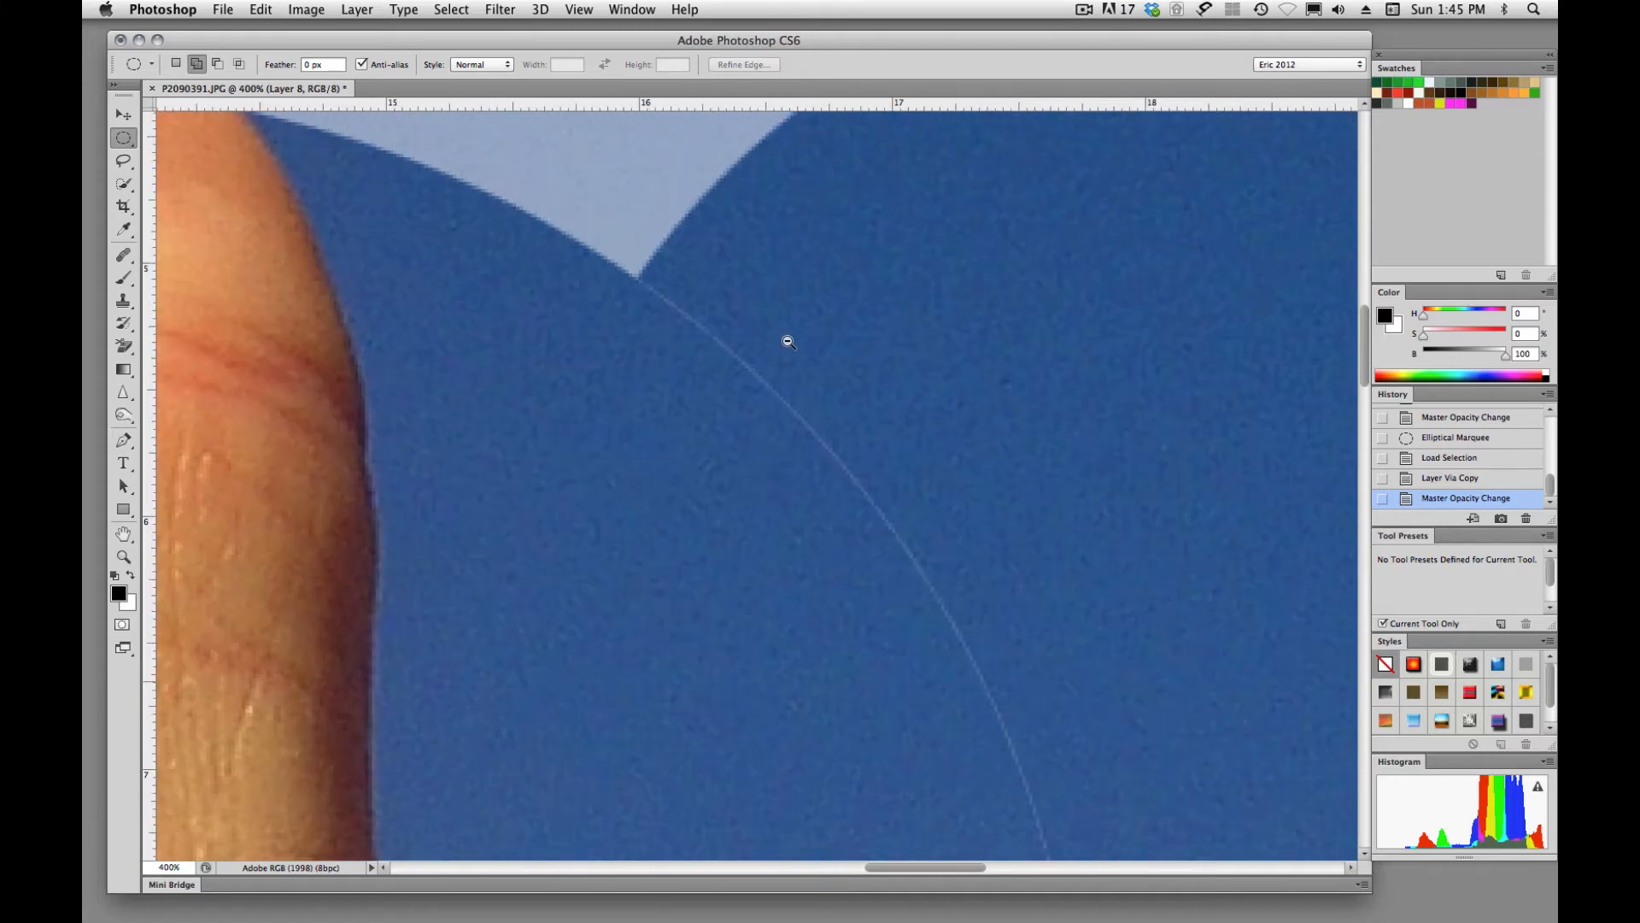
alt+super+click(788, 342)
alt+super+click(788, 342)
alt+super+click(788, 342)
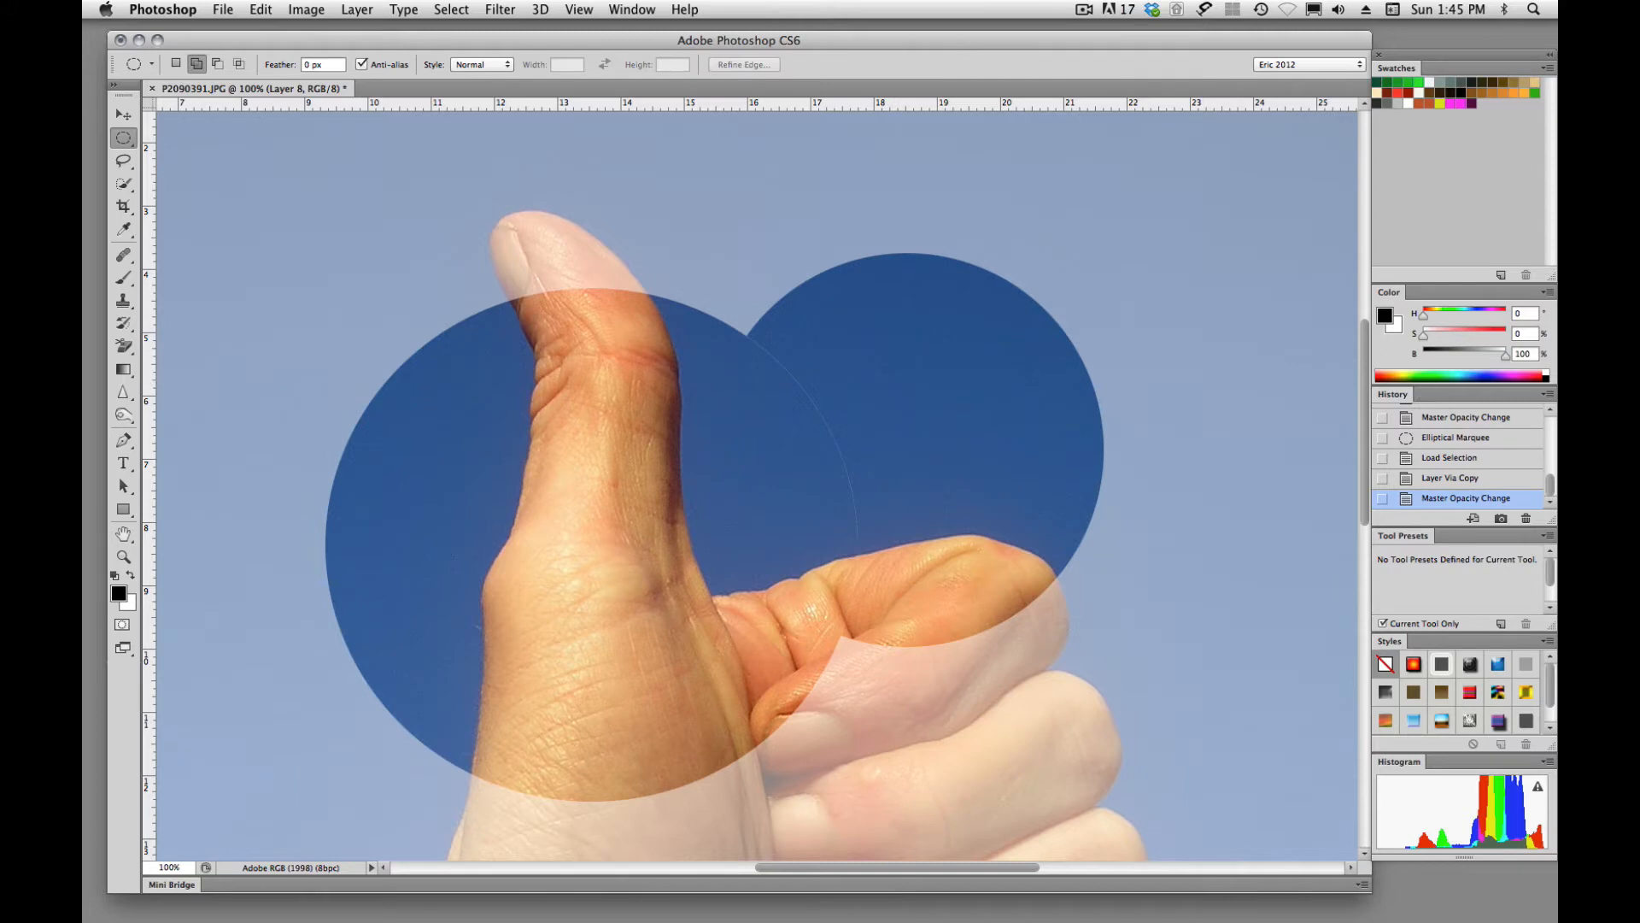
Step: Hide the two circle pieces and draw an elliptical selection with anti-aliasing off across the thumb's base and the upper fist
key(super+comma)
key(super+comma)
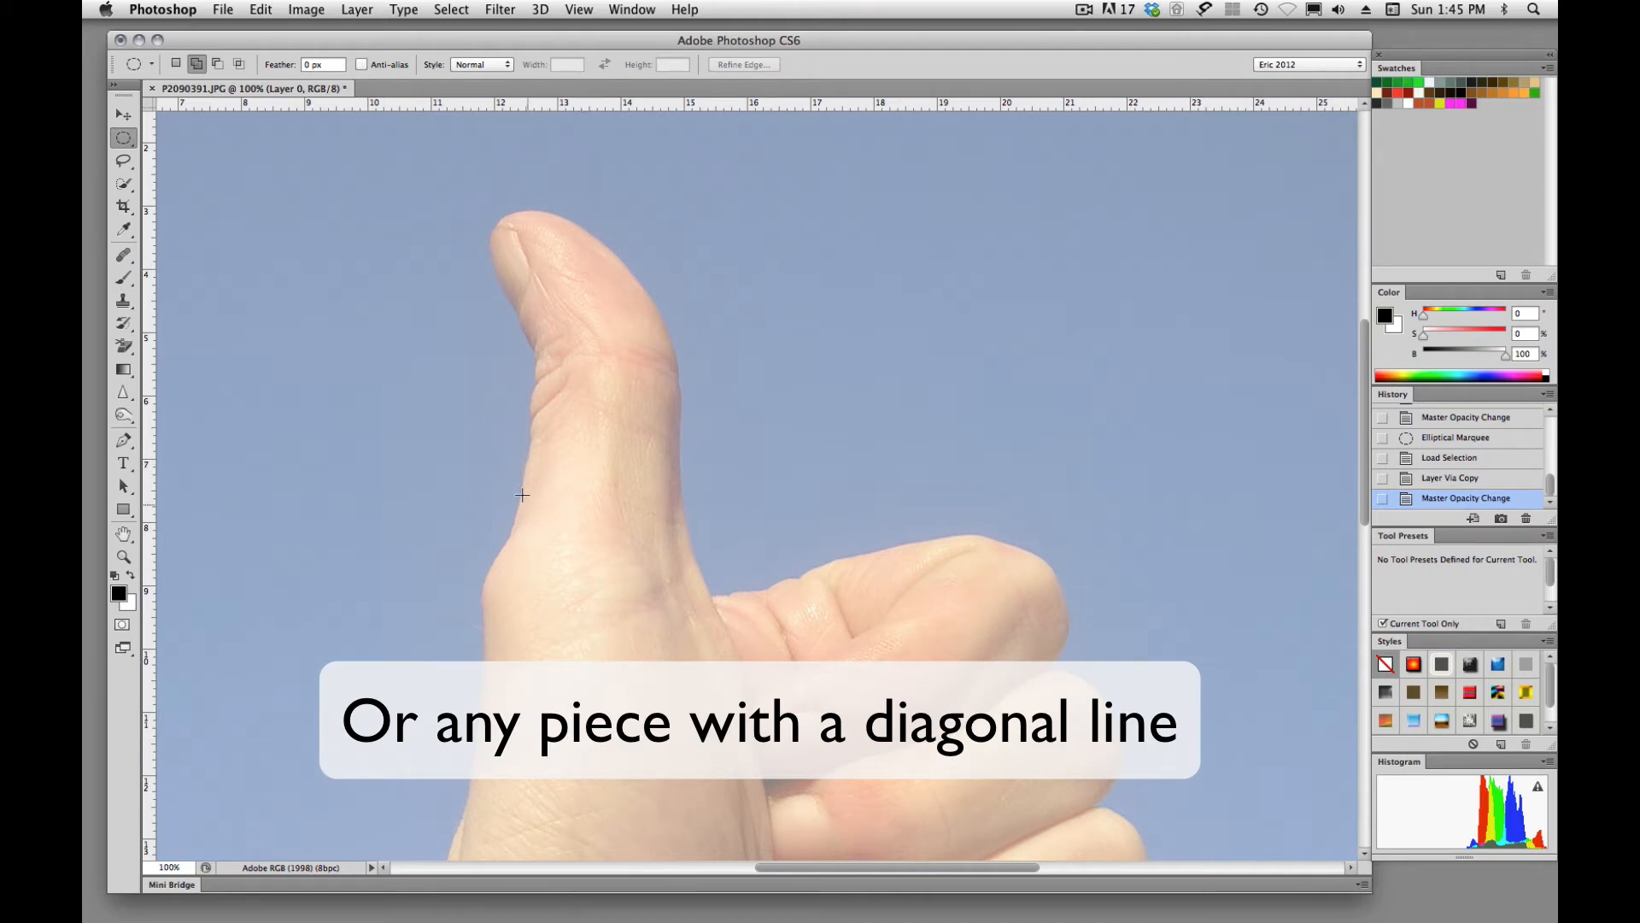
drag(436, 524, 1115, 767)
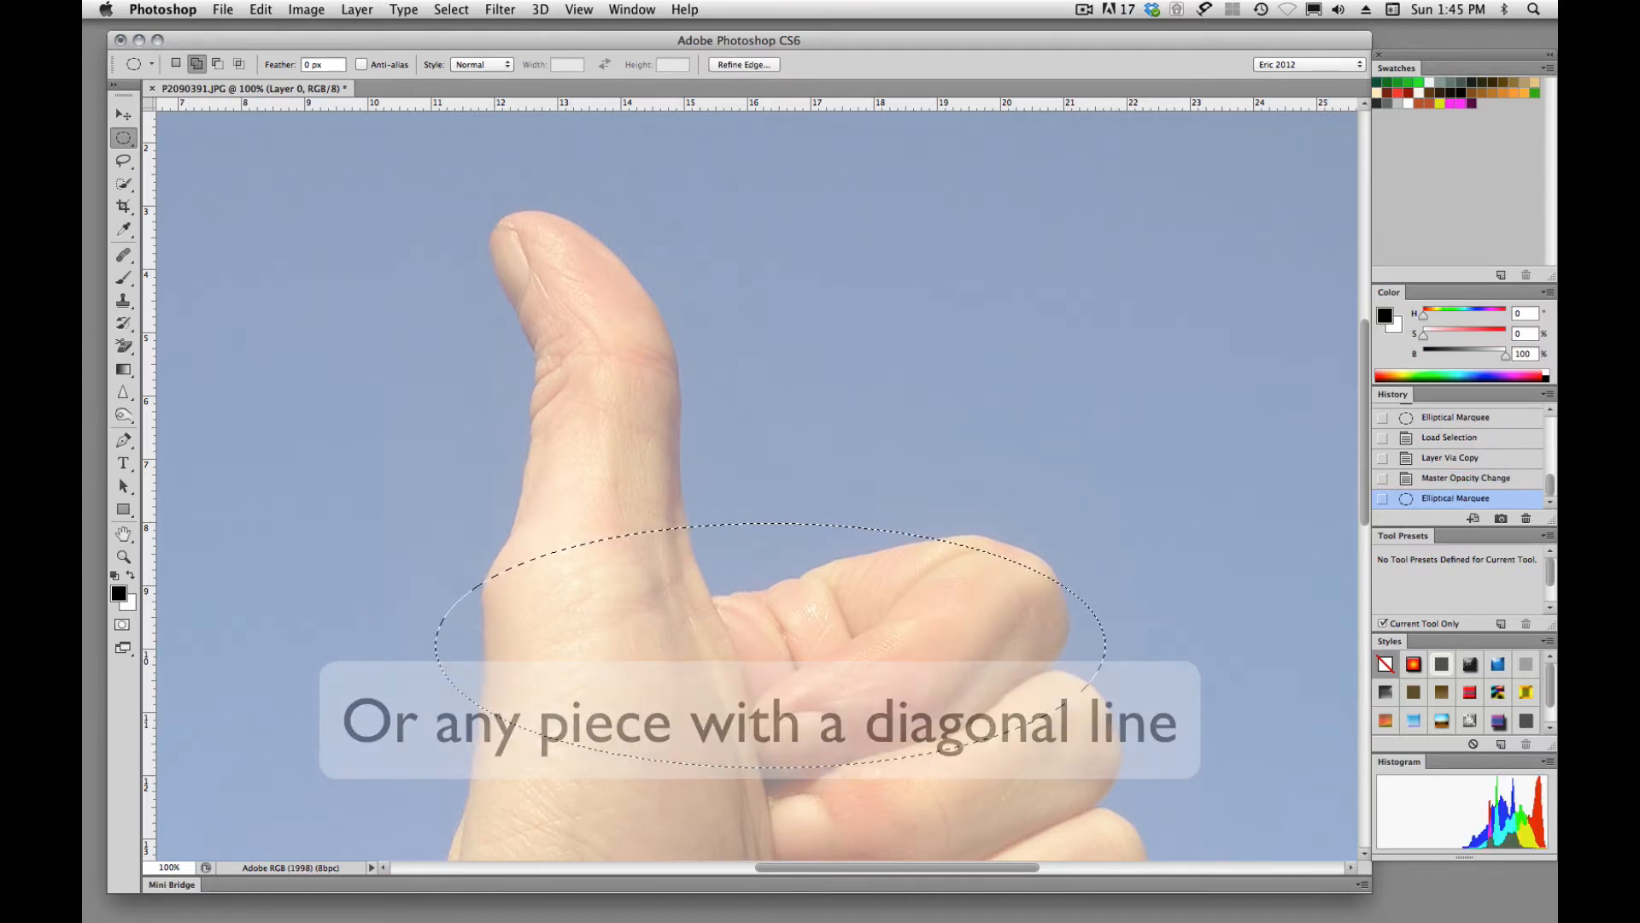
Step: Copy the elliptical selection to a new layer, then a rounder area above it excluding the overlap, both at 100% opacity
key(ctrl+j)
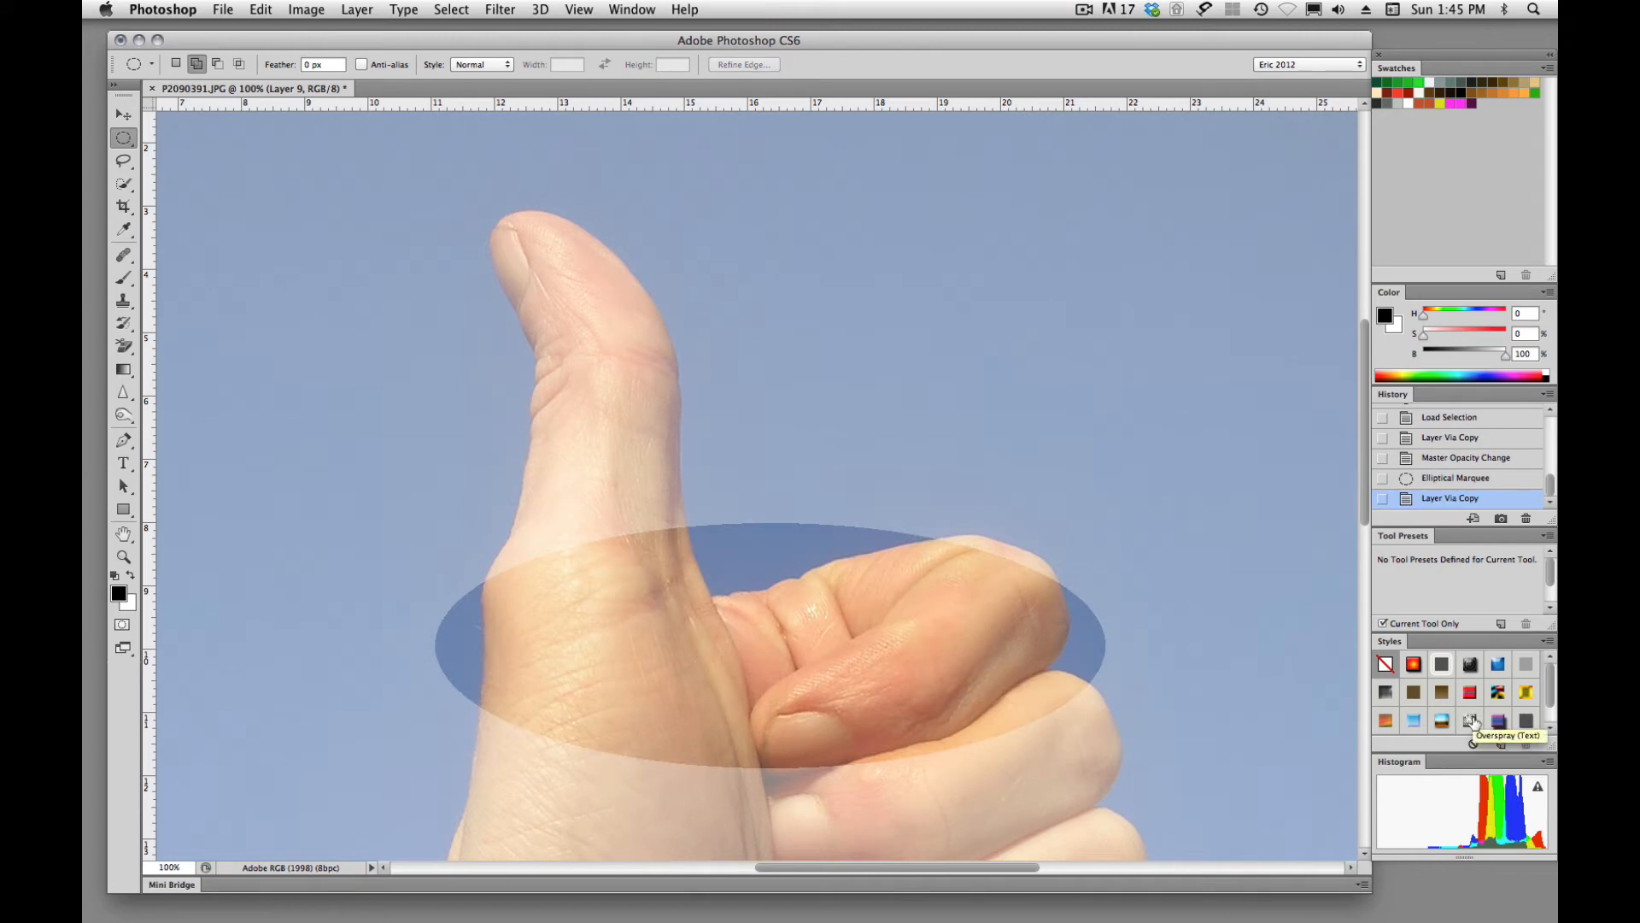
key(0)
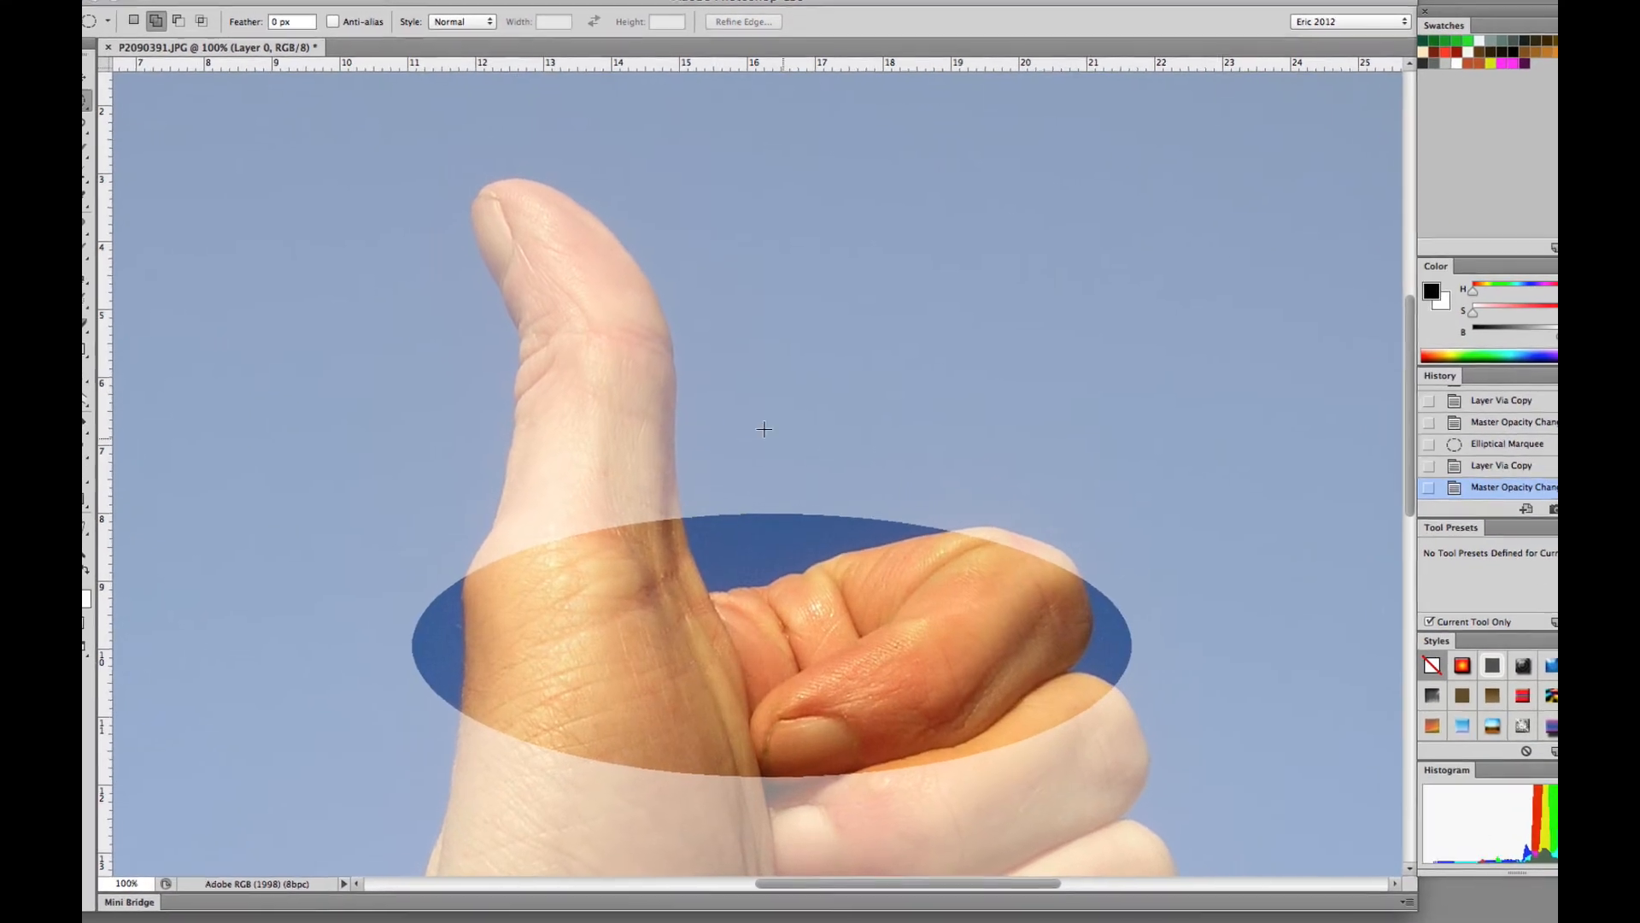
drag(595, 286, 1034, 672)
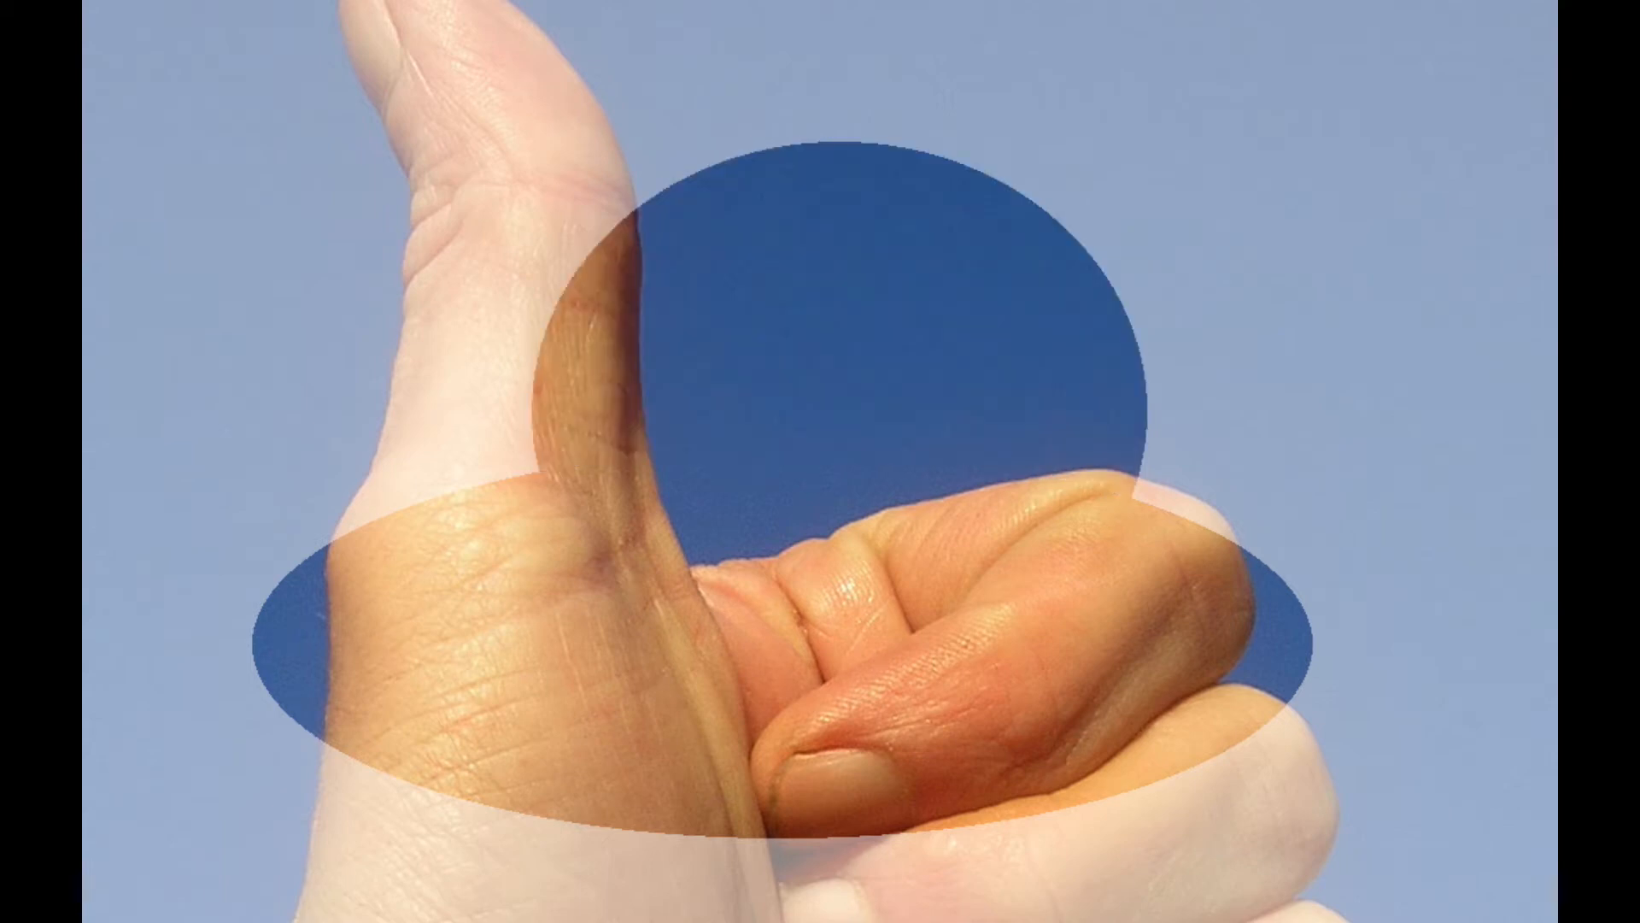
Step: Shift the domed upper piece slightly up from the ellipse to inspect their seam, and move it back into place
click(746, 450)
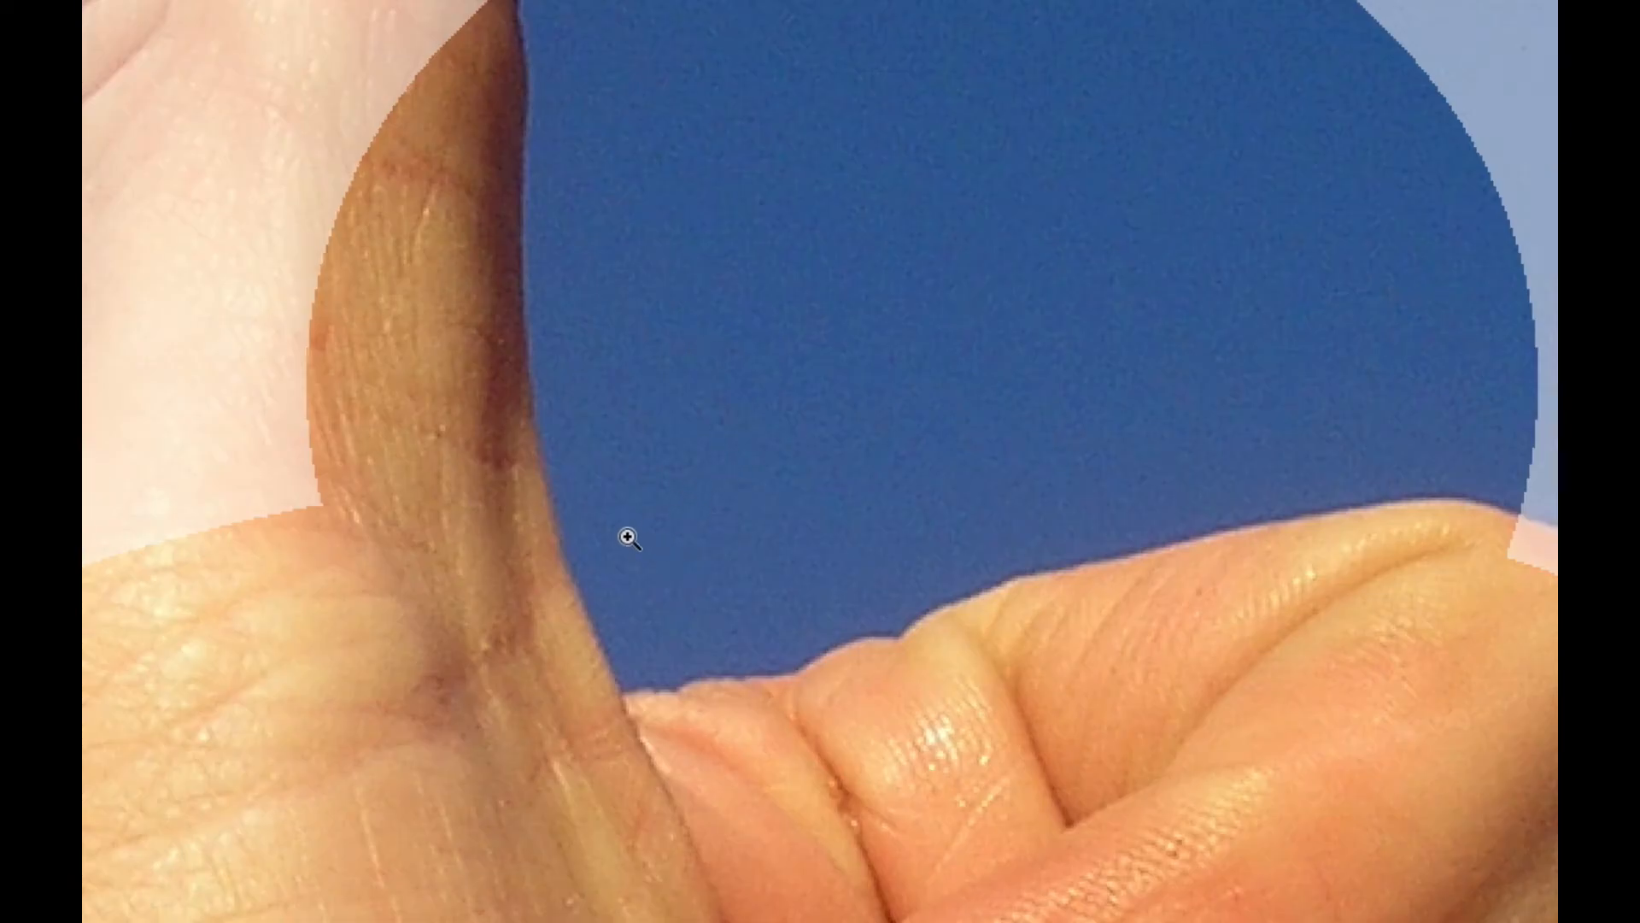
click(626, 535)
click(574, 539)
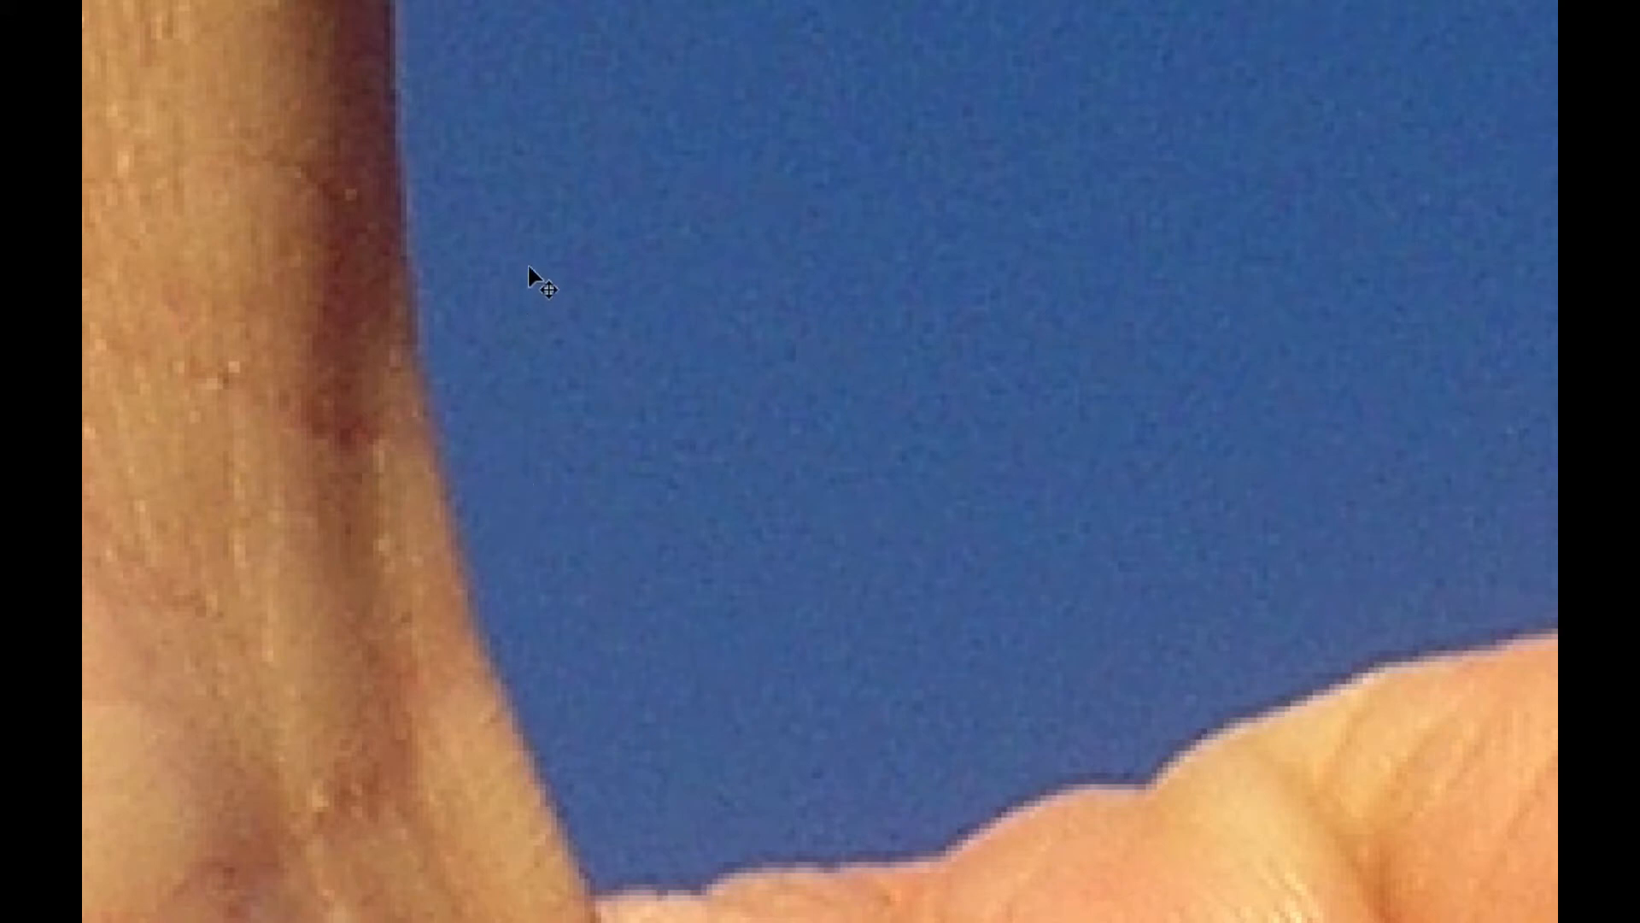
drag(529, 266, 525, 239)
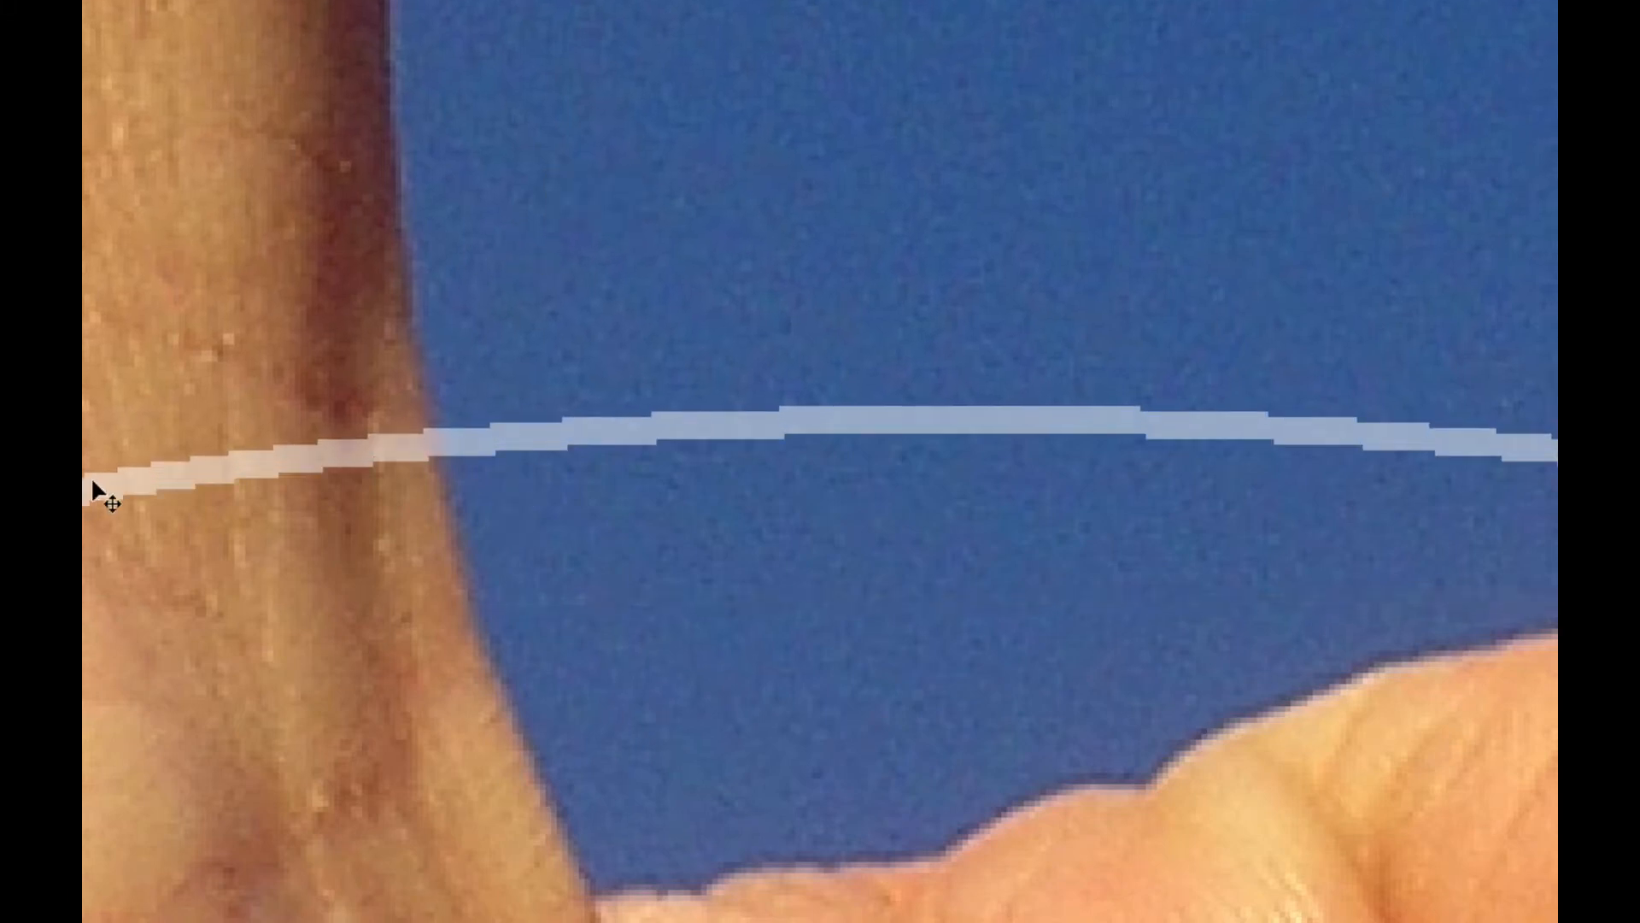
drag(427, 165, 432, 187)
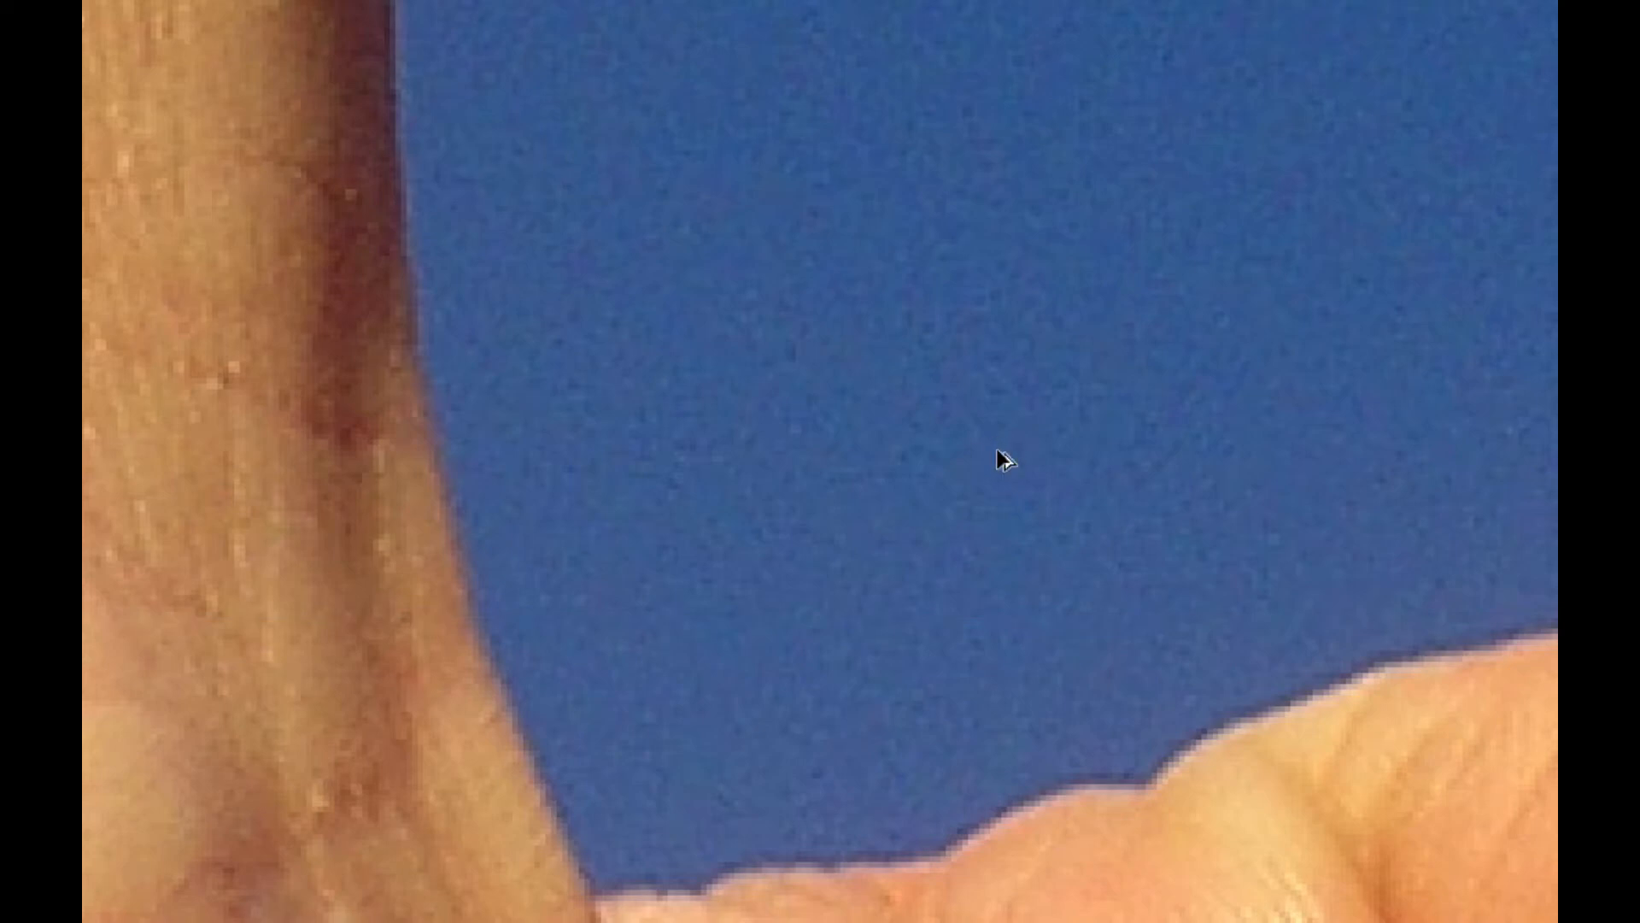
key(alt+space)
alt+click(931, 441)
alt+click(940, 475)
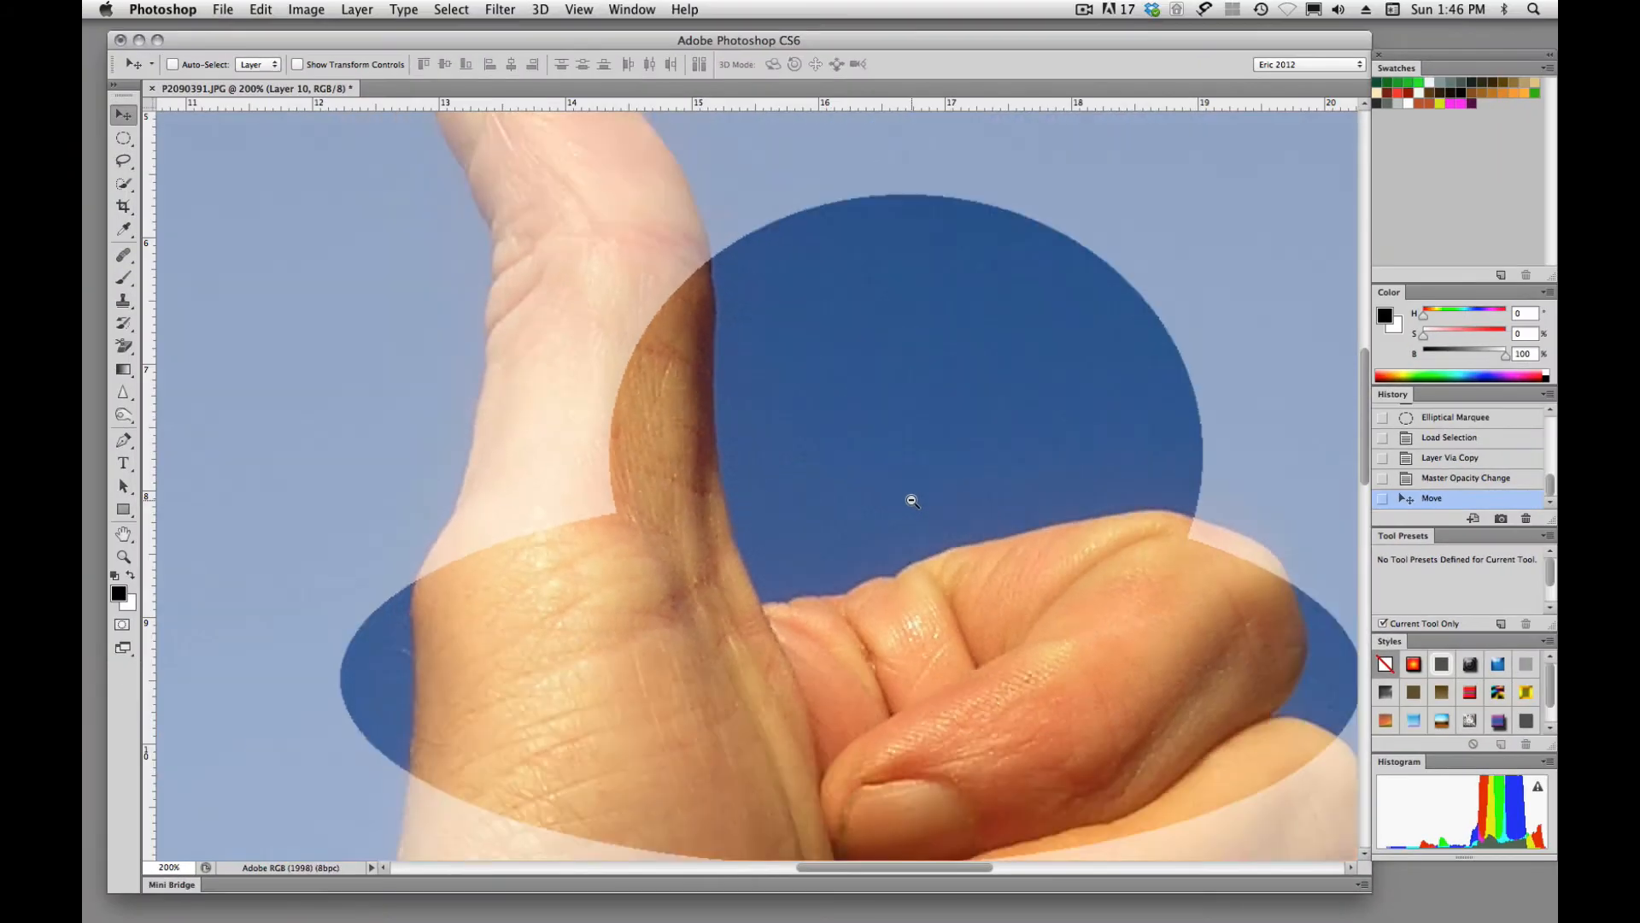
alt+click(940, 475)
alt+click(905, 532)
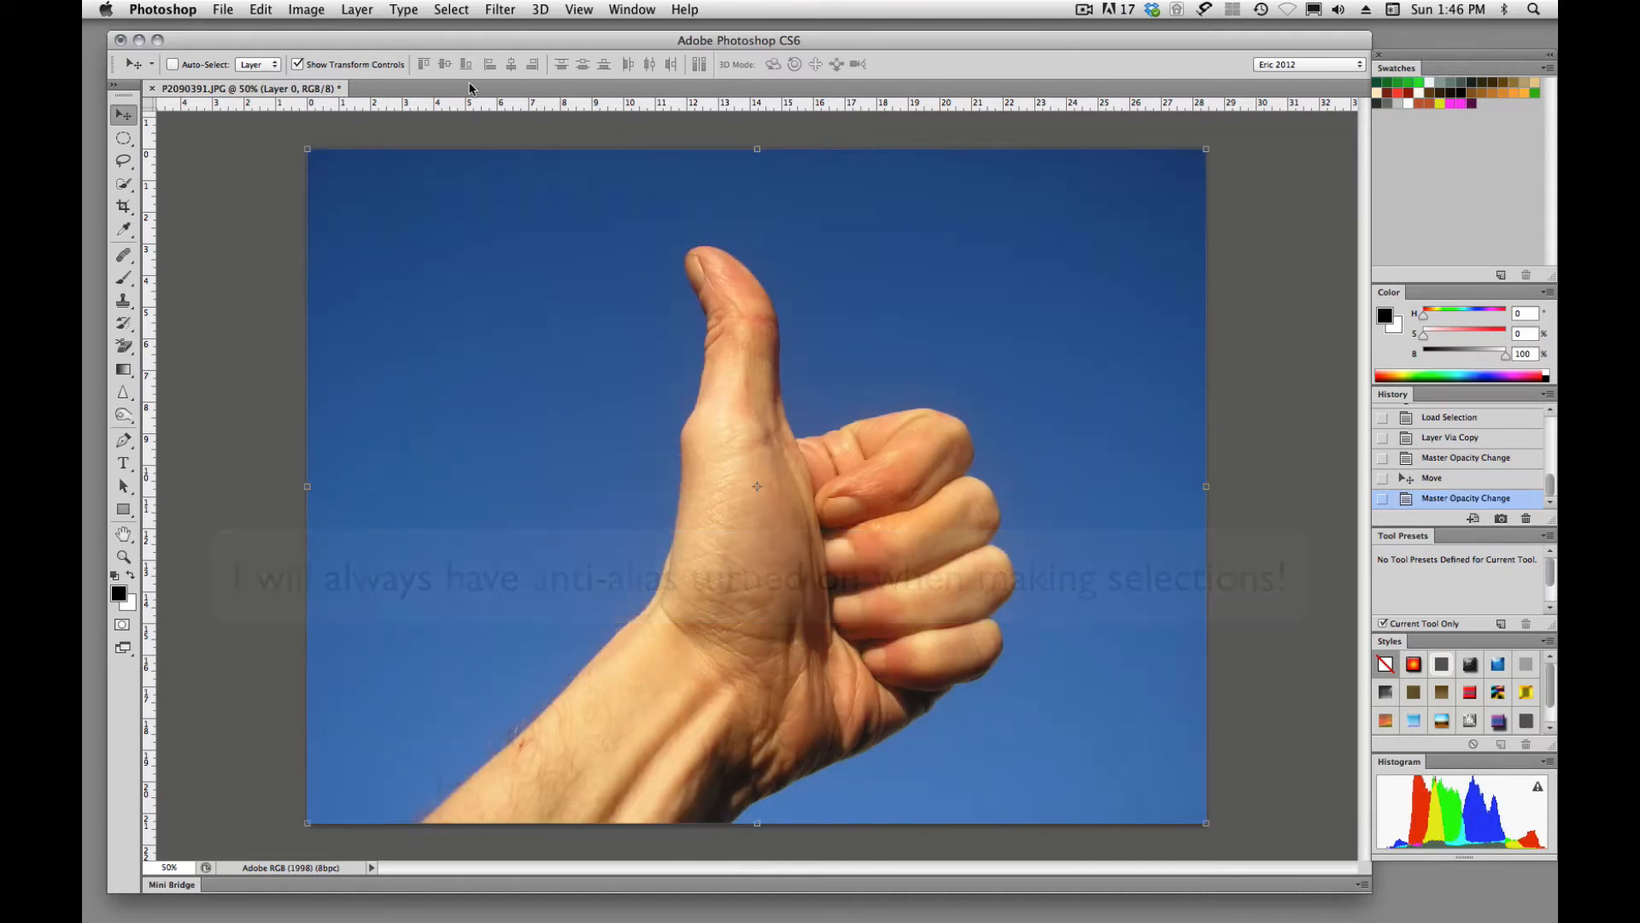
Step: Select the entire canvas and clear the selection
click(450, 10)
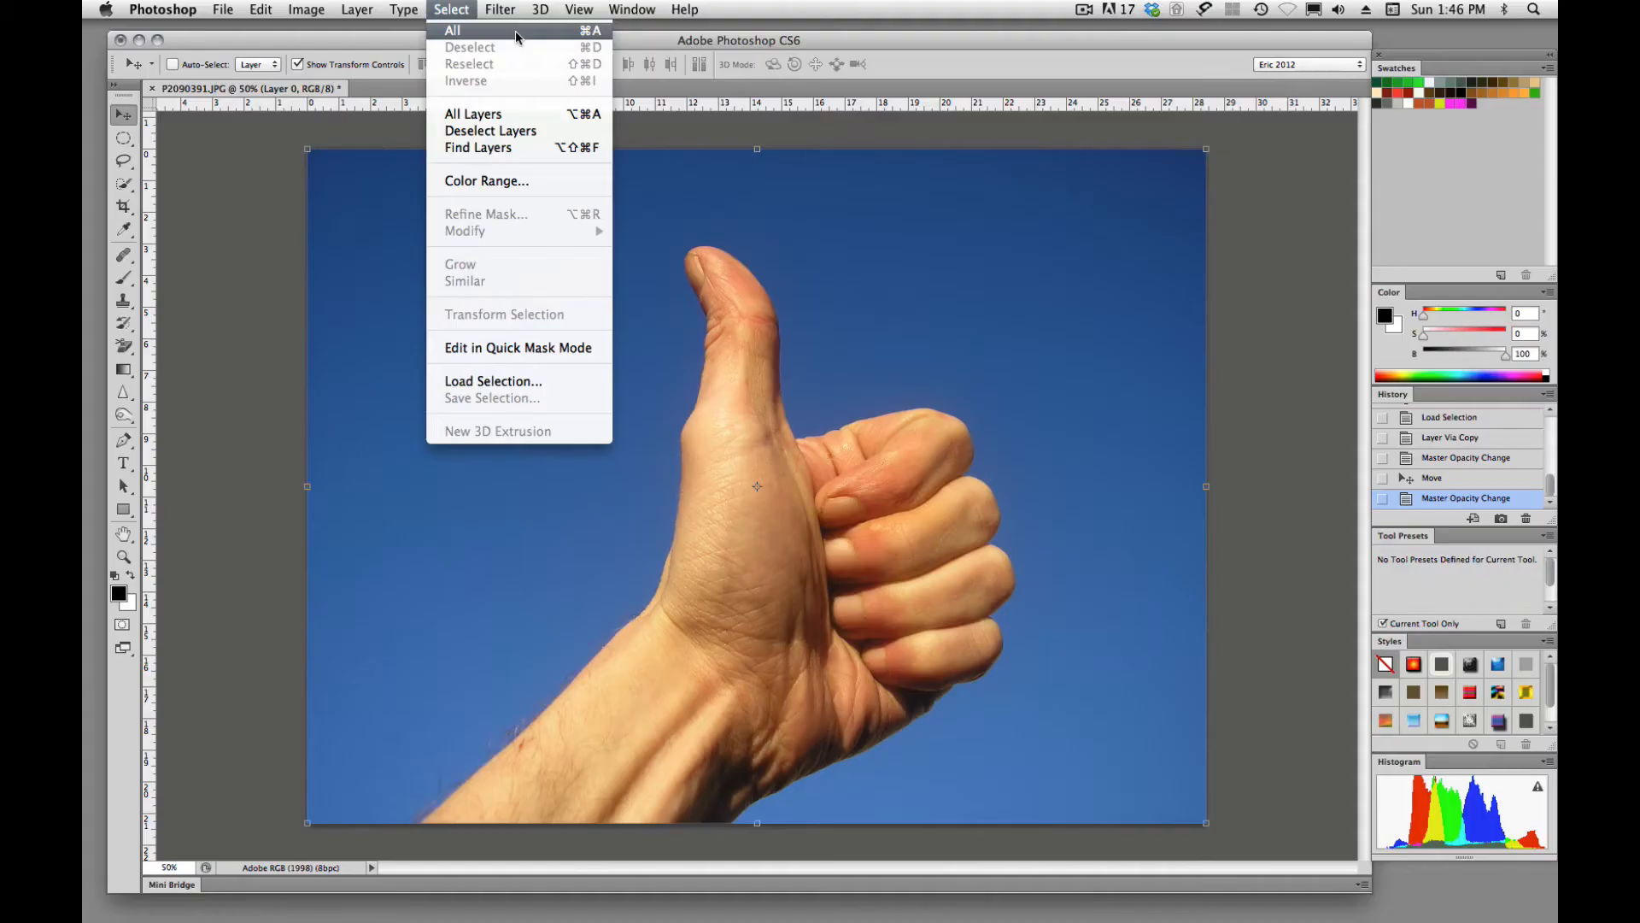
click(515, 31)
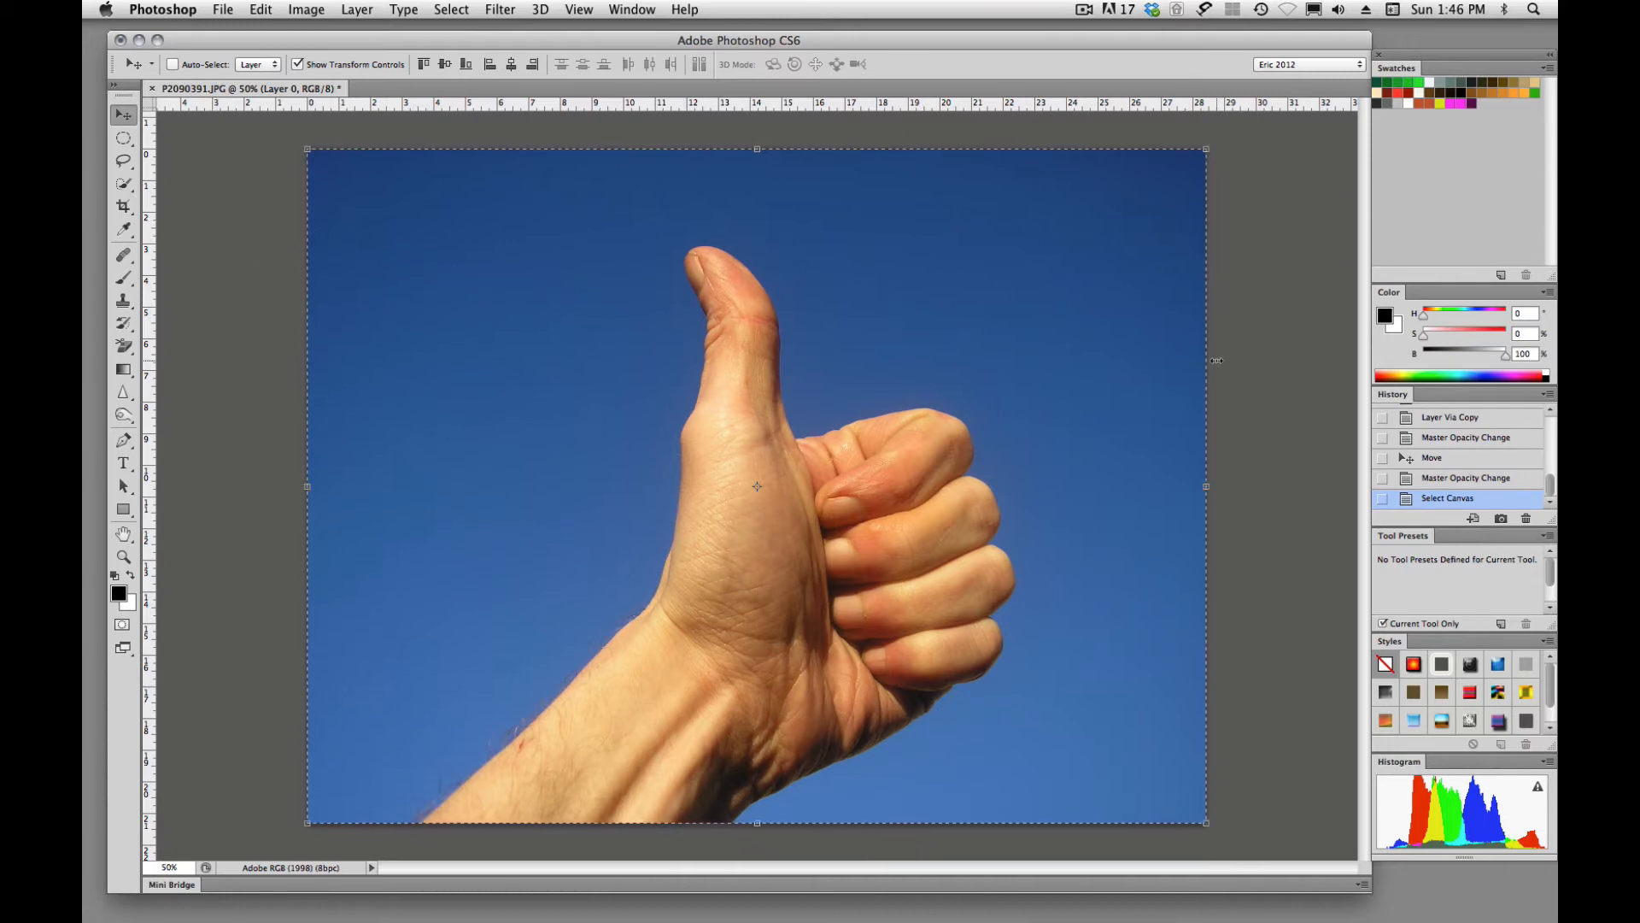
key(super+d)
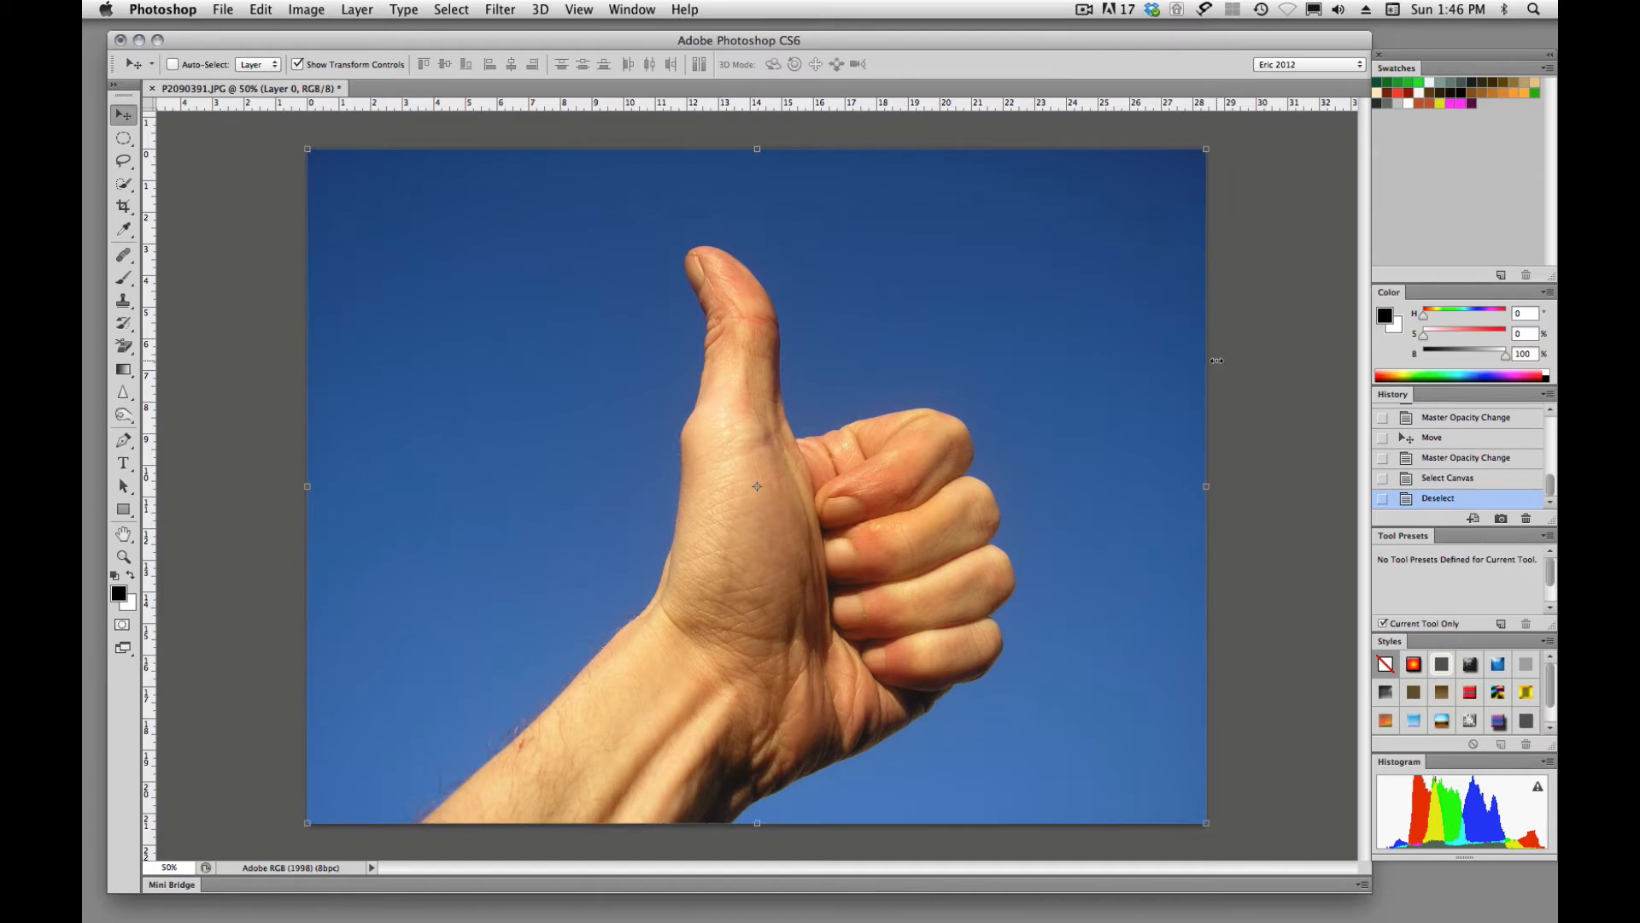
Step: Load the domed piece's outline as a selection, invert it with Show Transform Controls off, and deselect
key(alt+super+6)
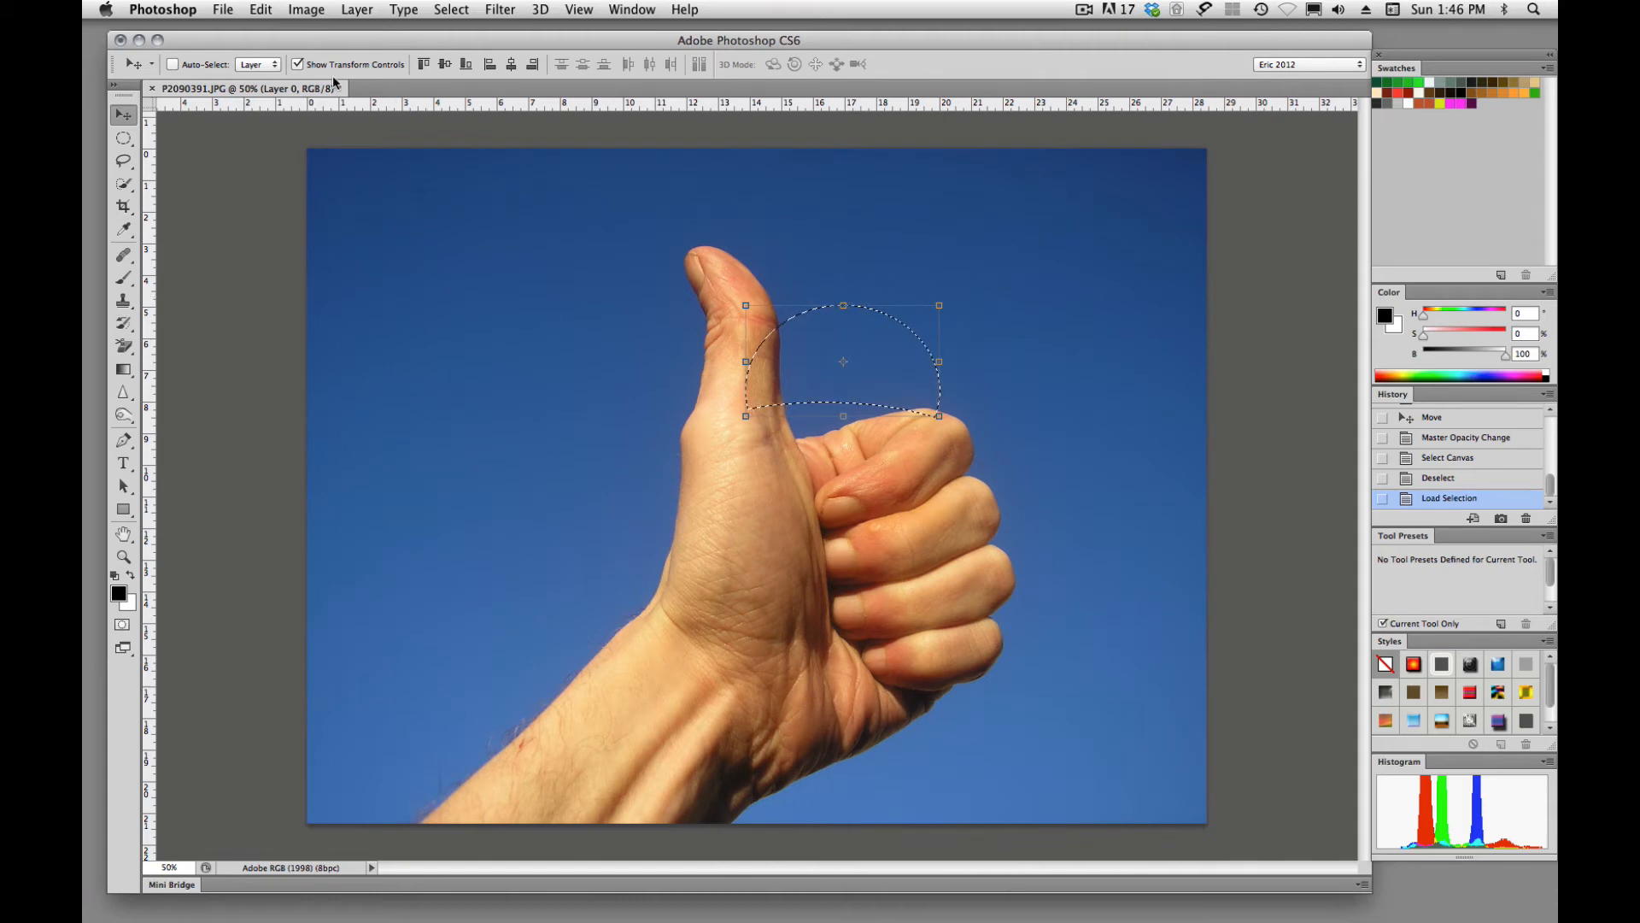
click(297, 64)
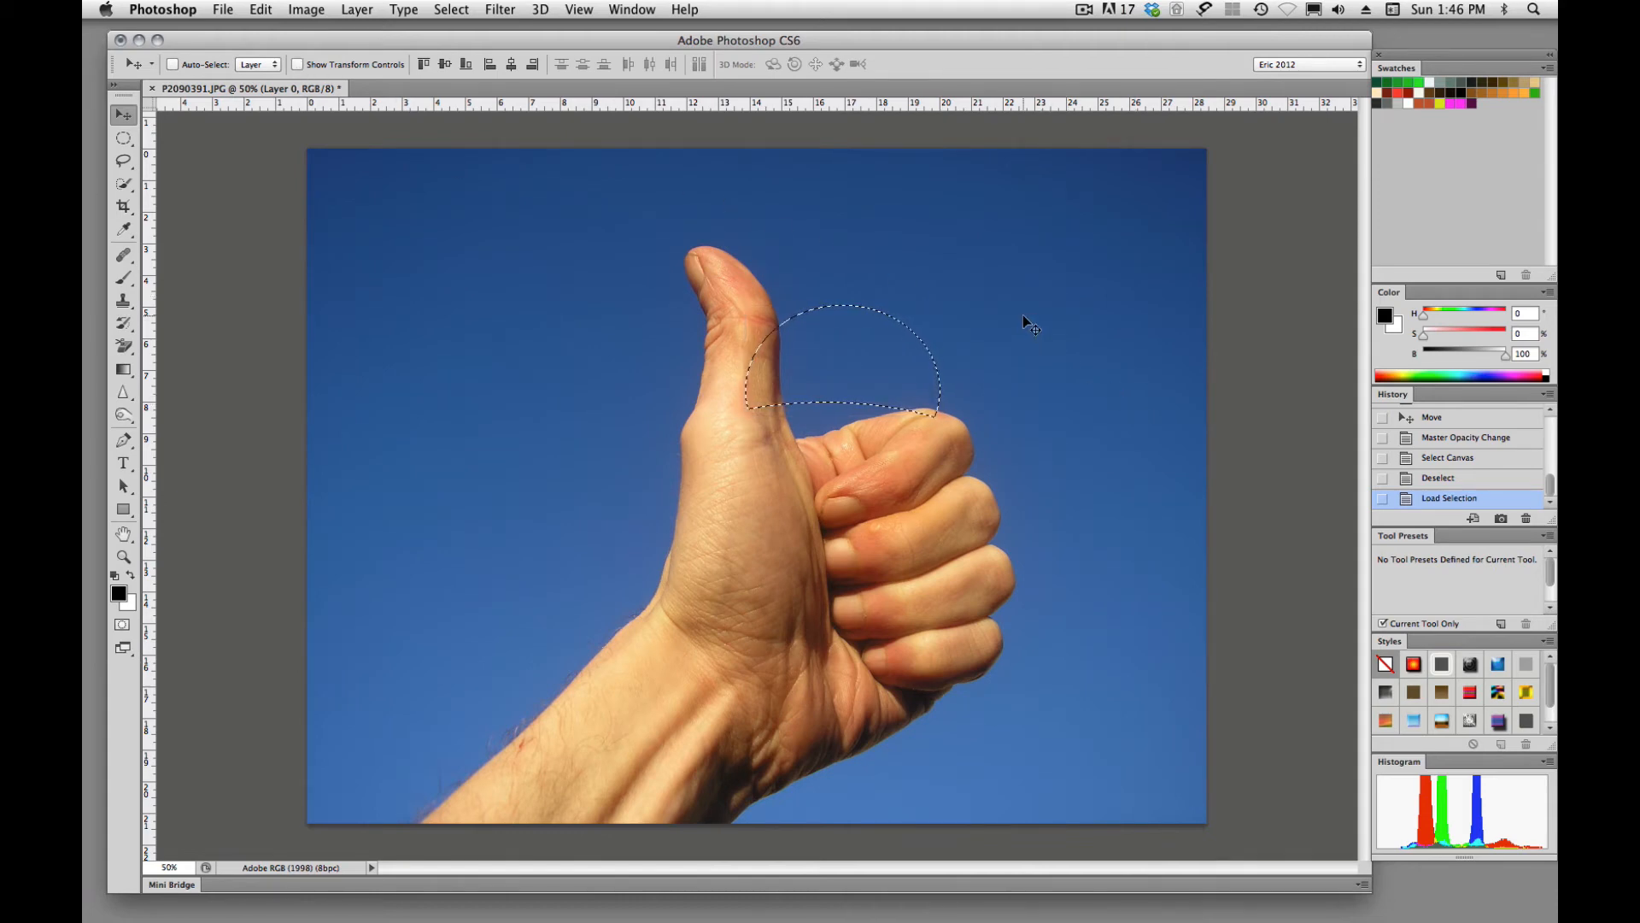
key(super+shift+i)
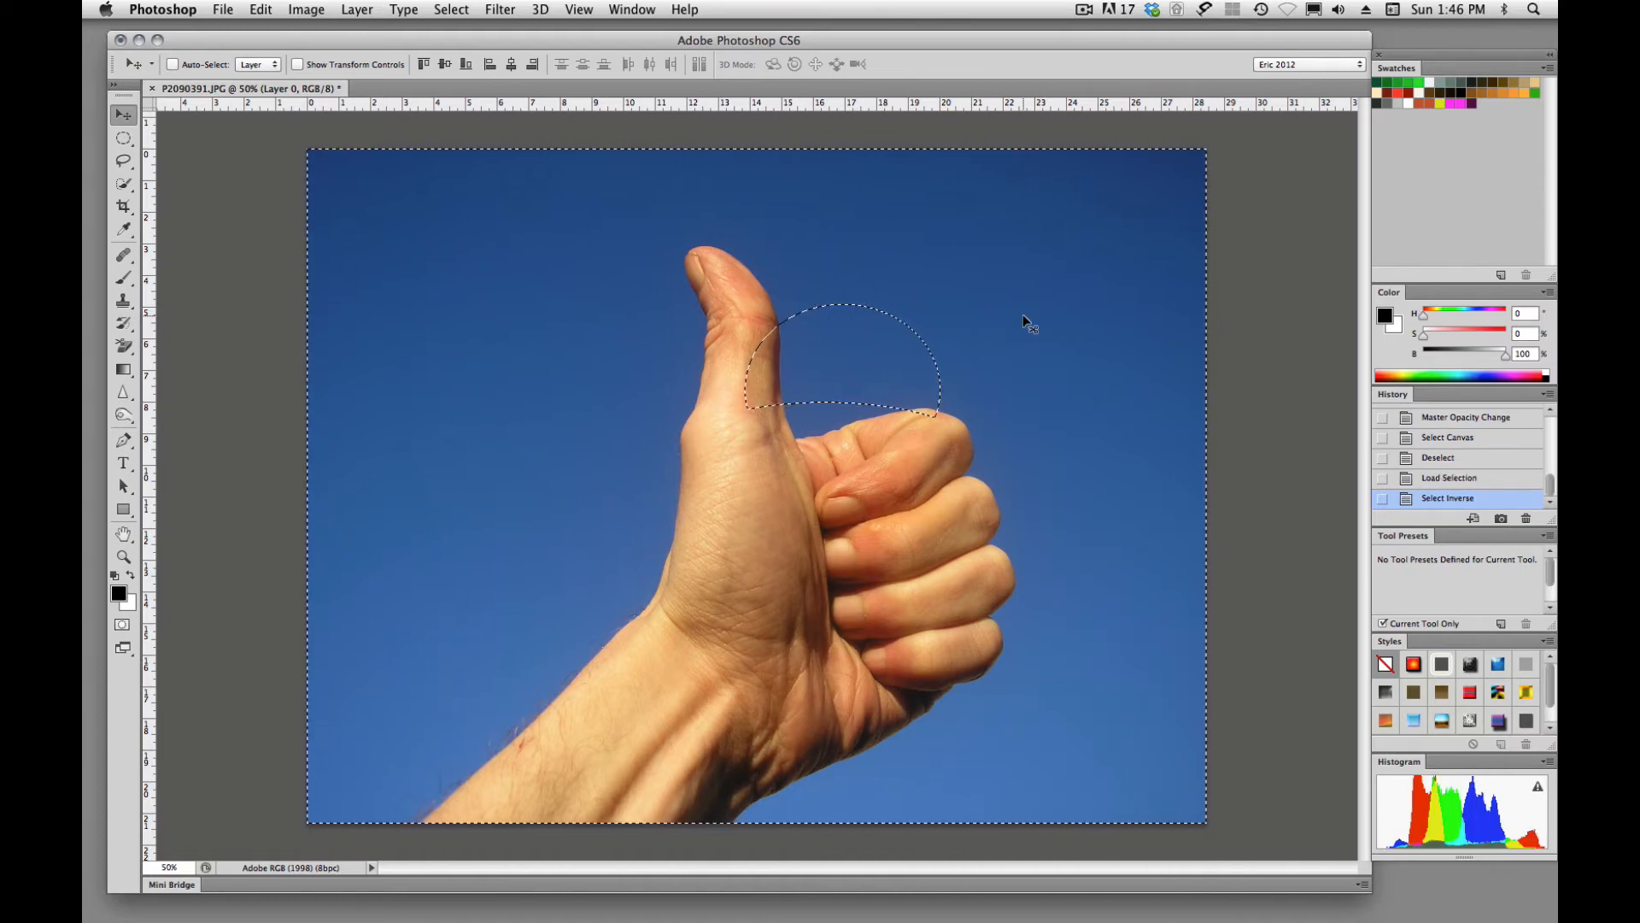
key(super+d)
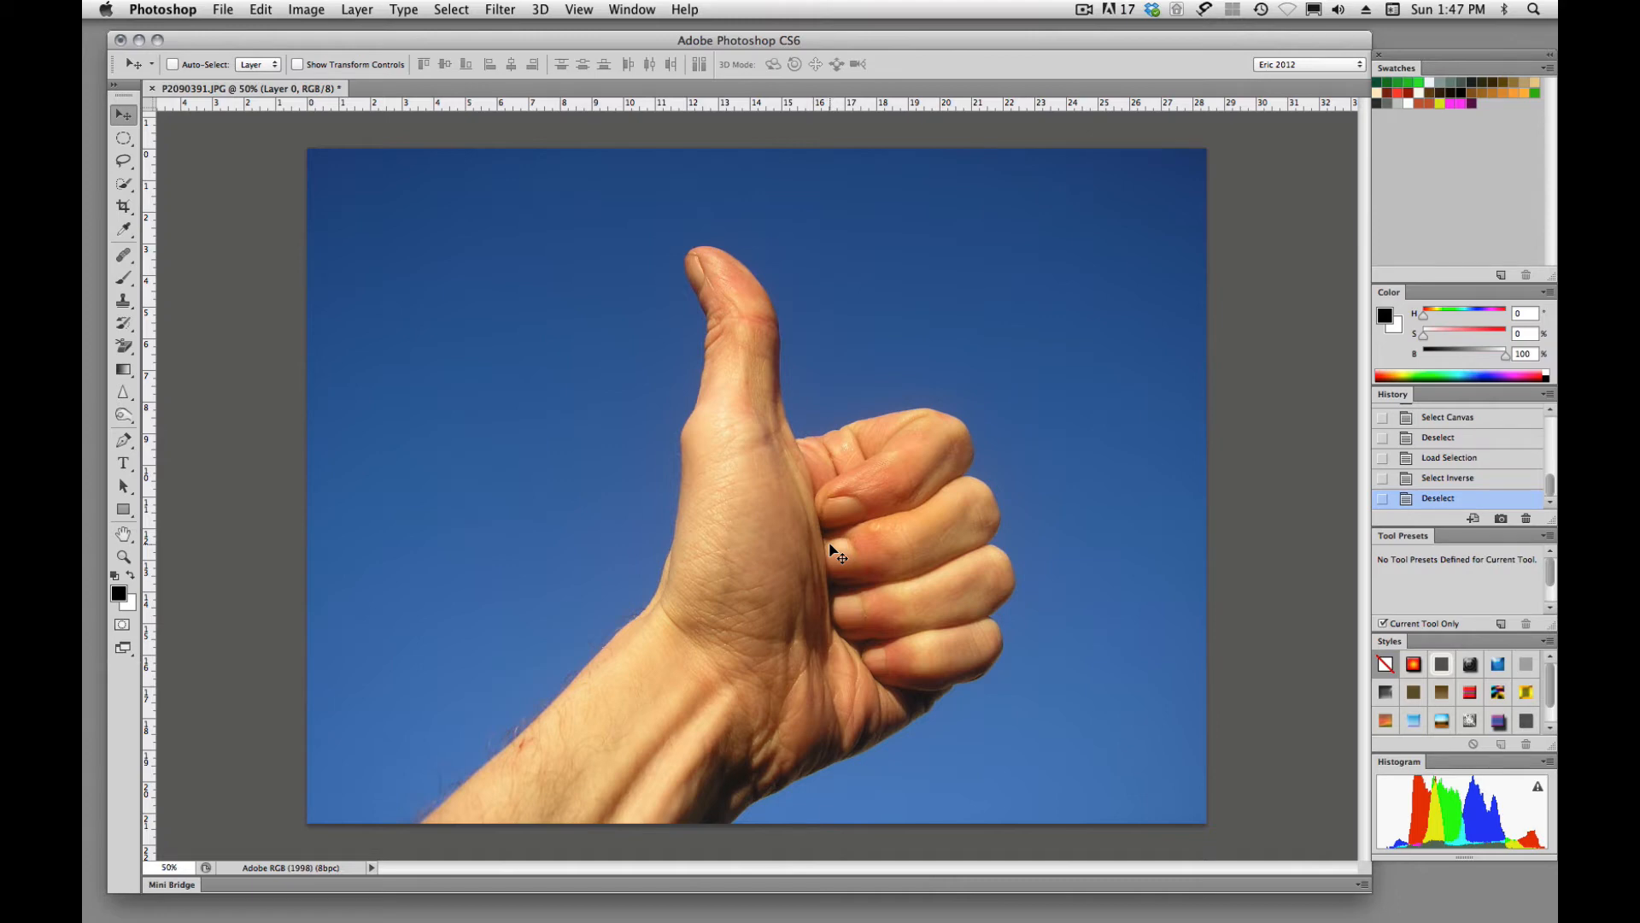
Step: Select a rectangle of sky left of the thumb with the Rectangular Marquee and expand it with Grow
key(m)
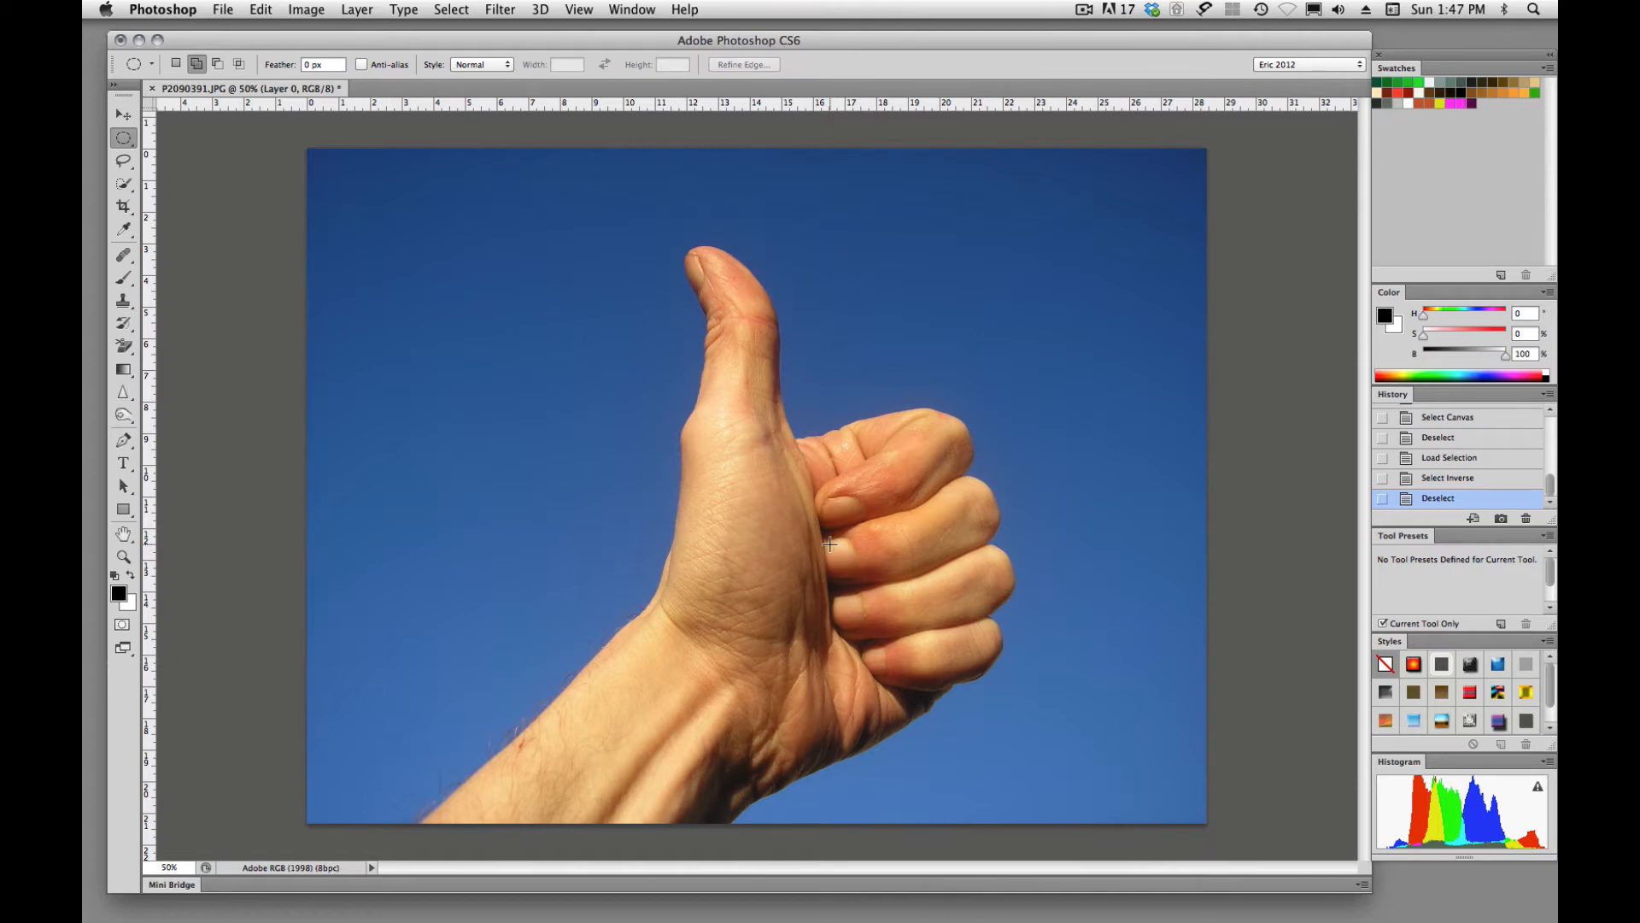
click(133, 148)
click(224, 133)
drag(386, 300, 572, 496)
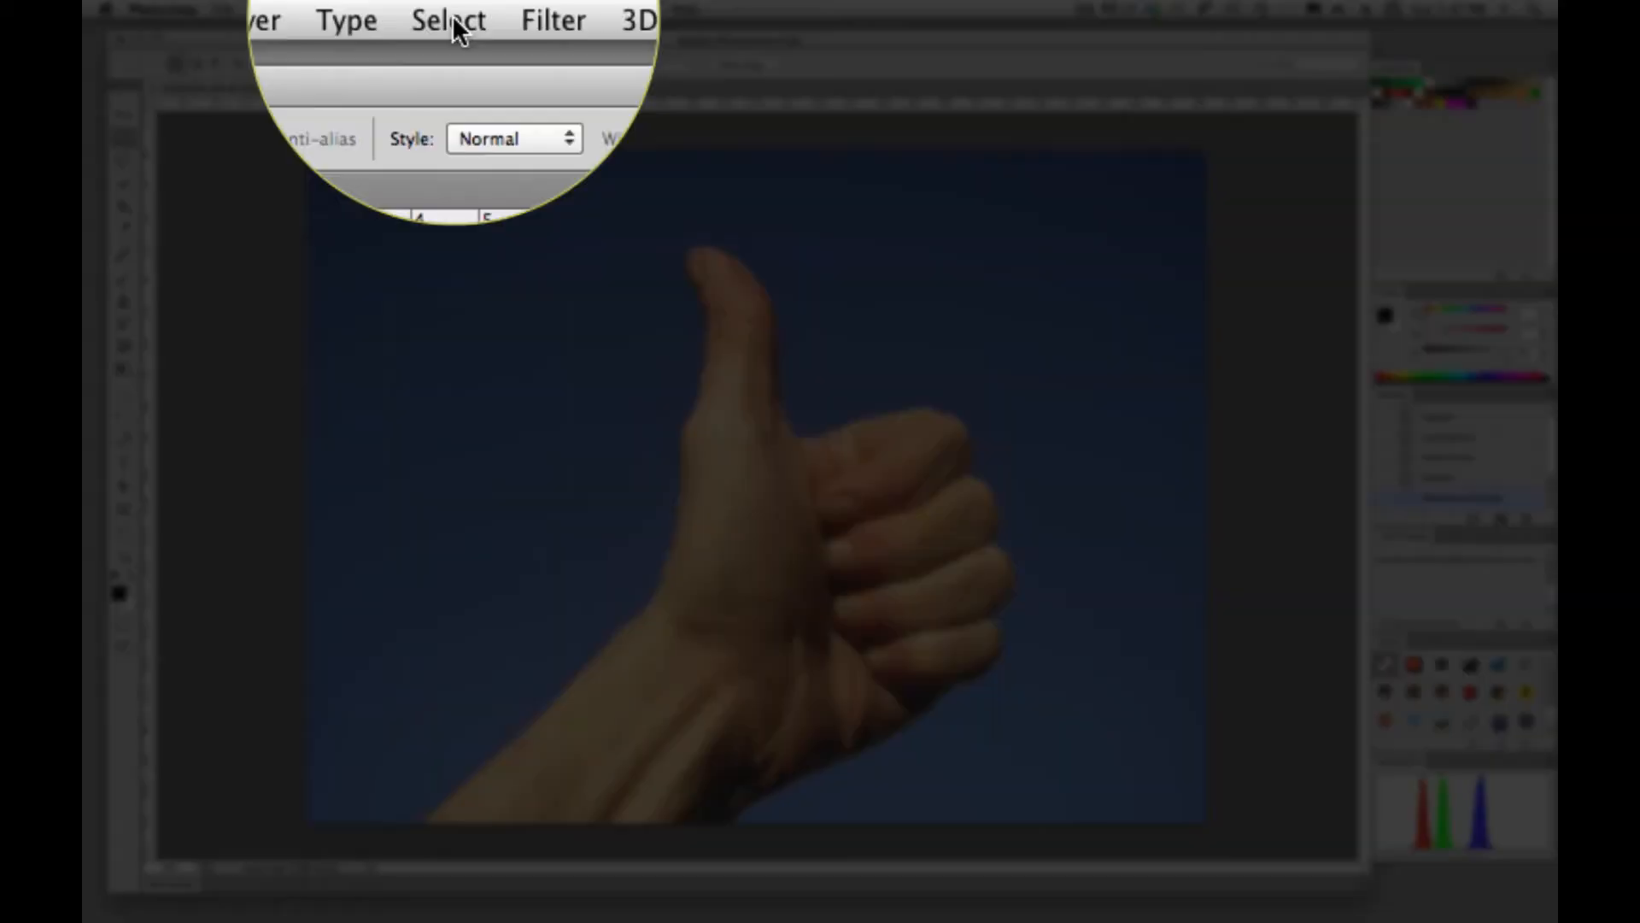
click(453, 10)
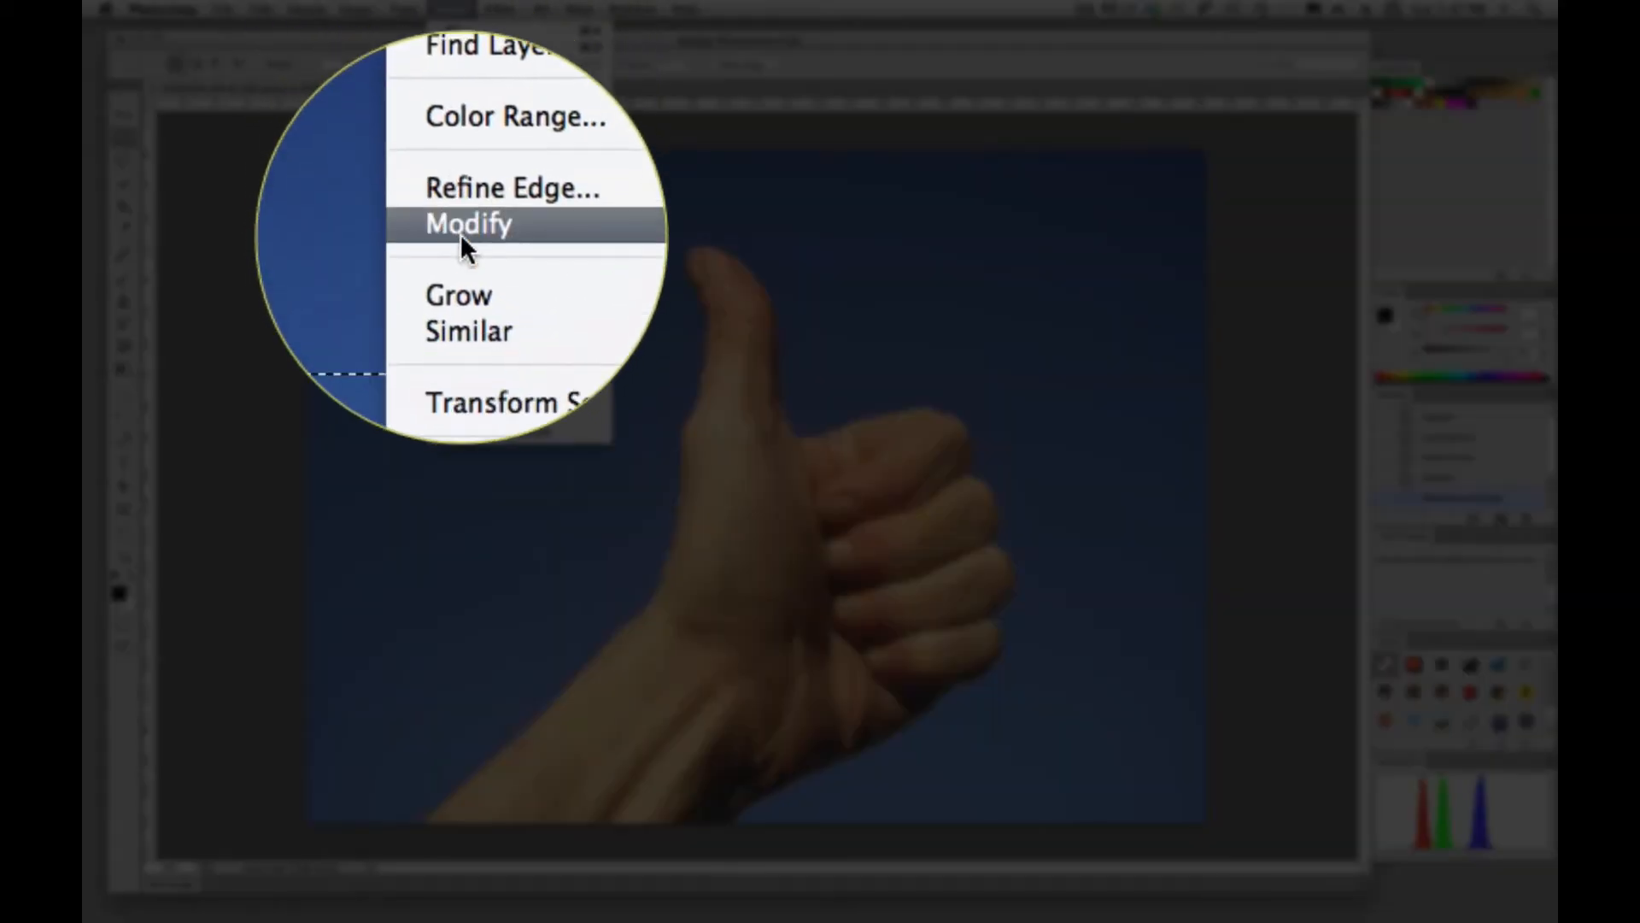
click(462, 262)
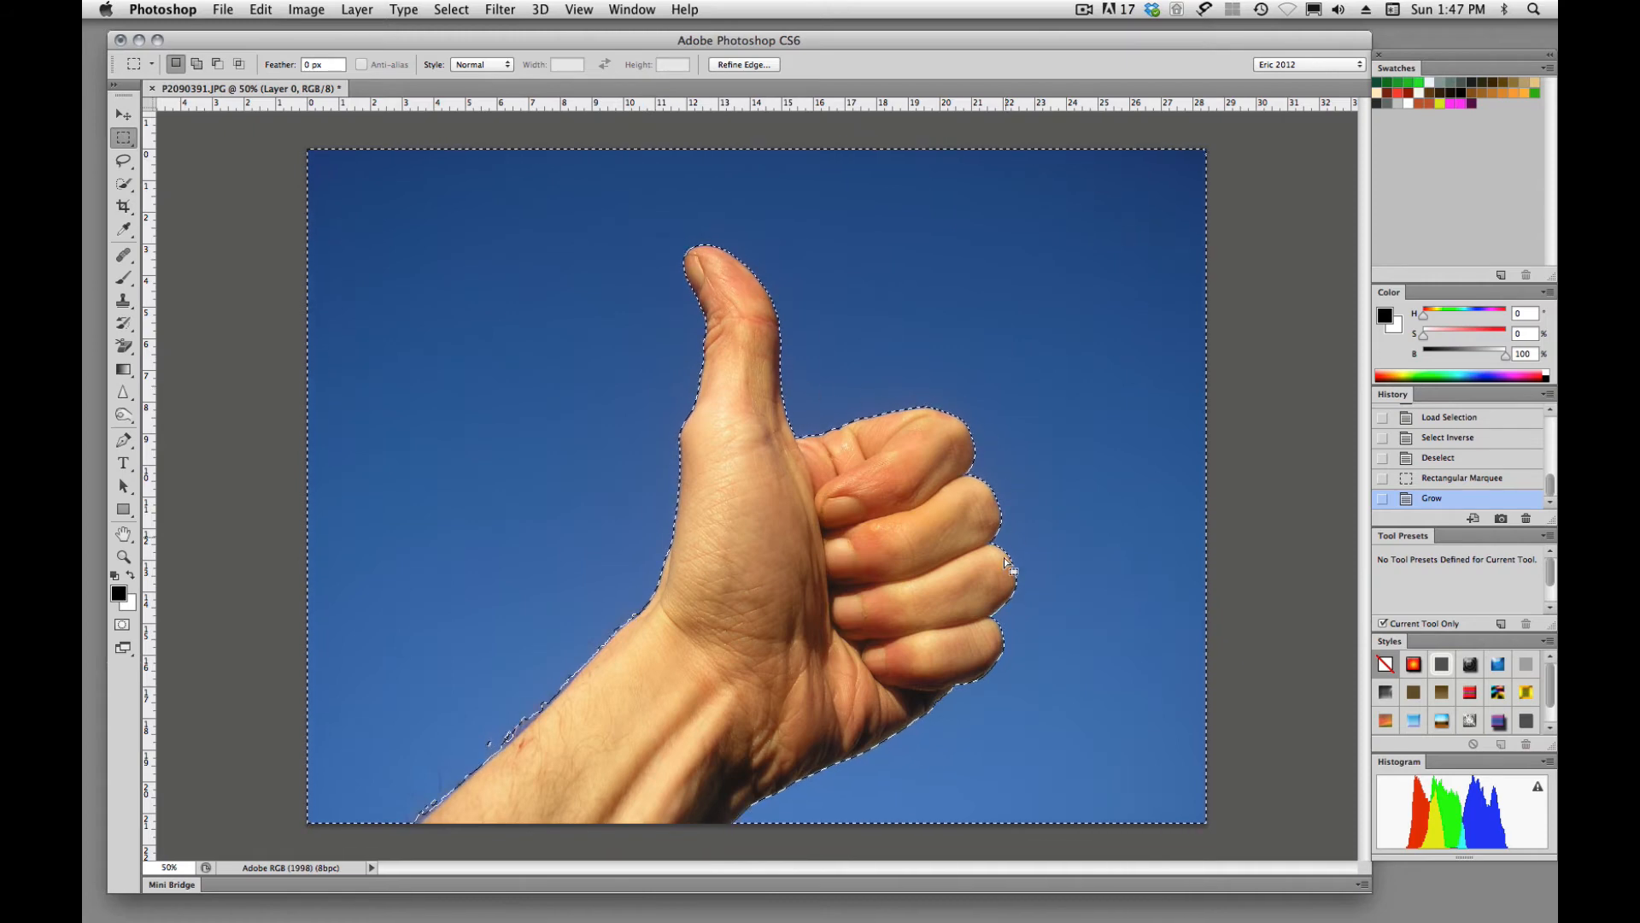
Step: Check the sky selection's edge along the forearm, invert it to cover the hand and arm, and deselect
click(527, 733)
click(735, 548)
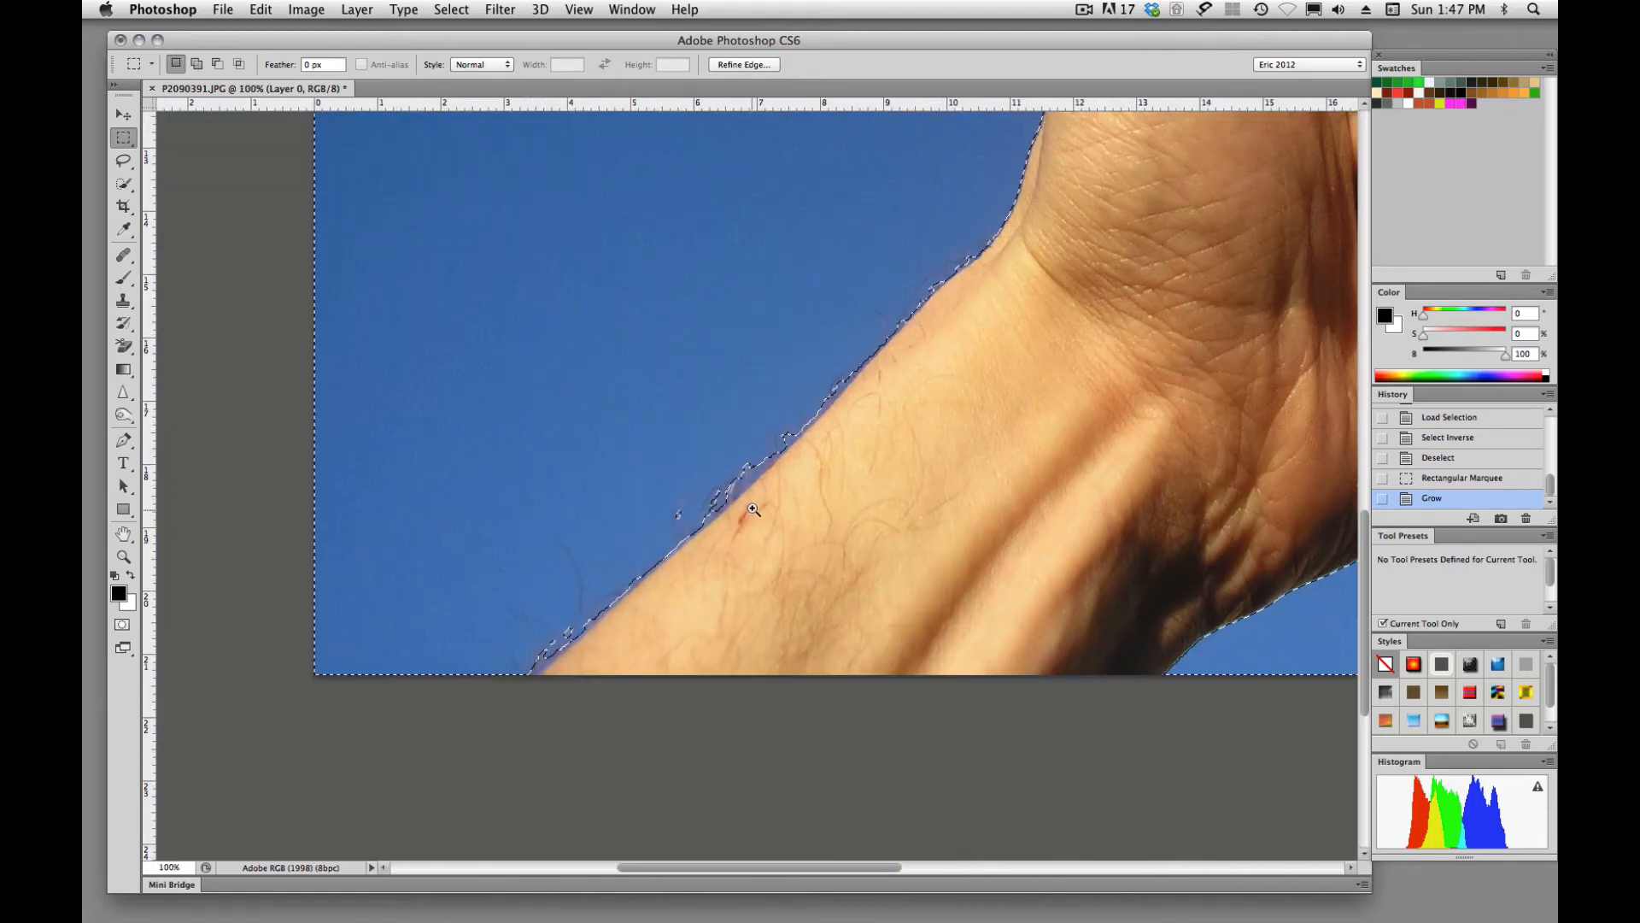
alt+click(760, 492)
alt+click(762, 490)
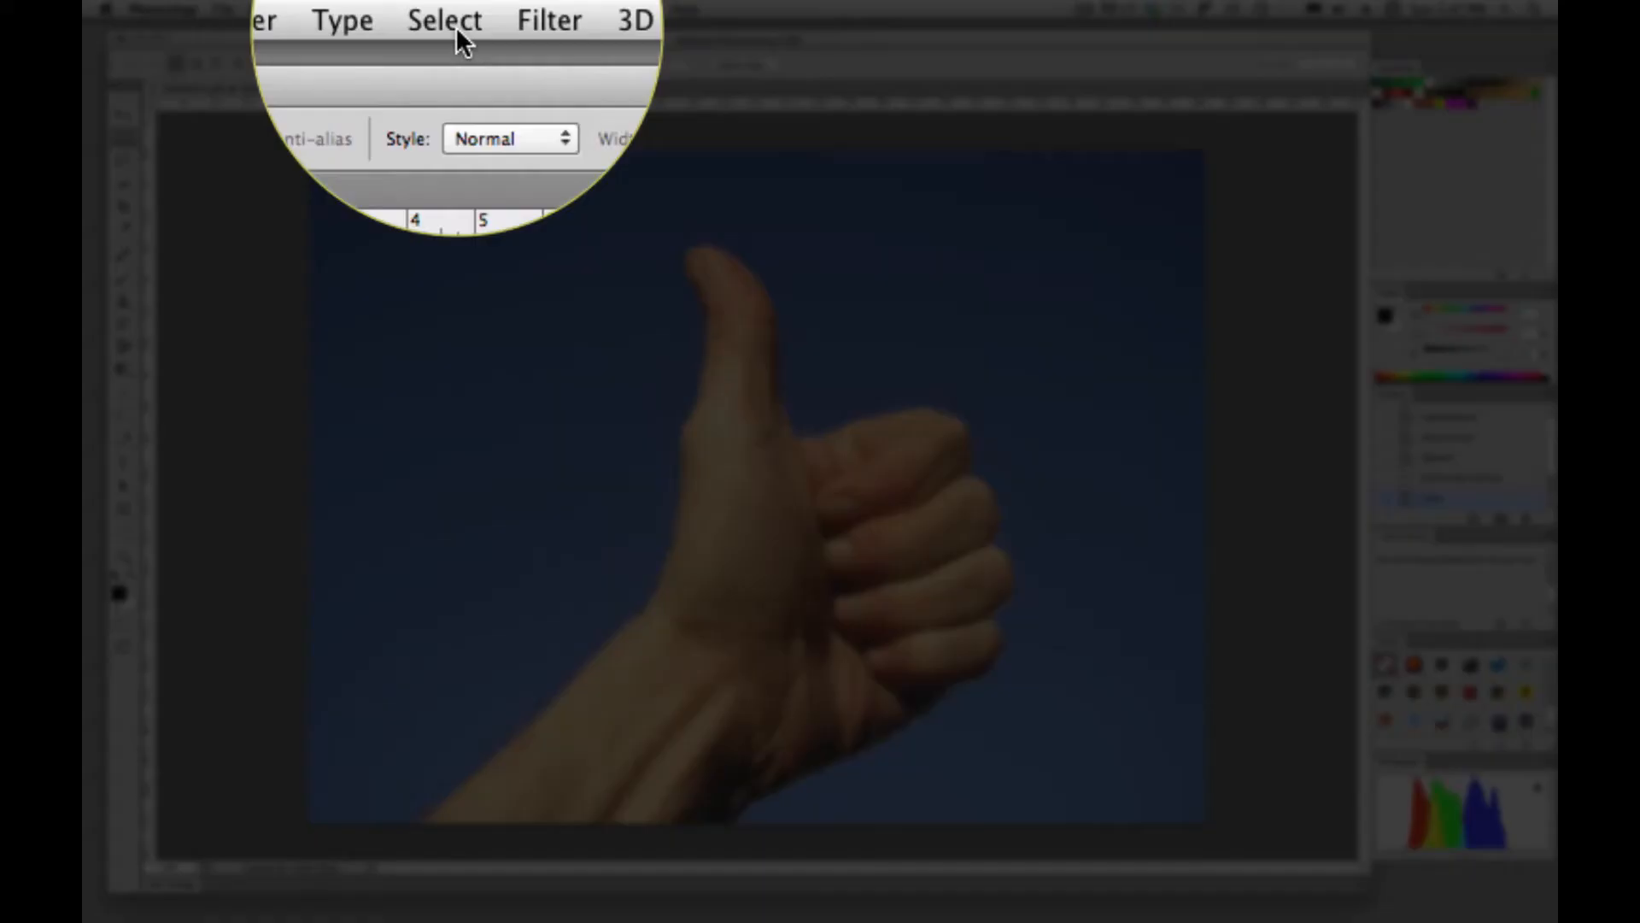
click(455, 10)
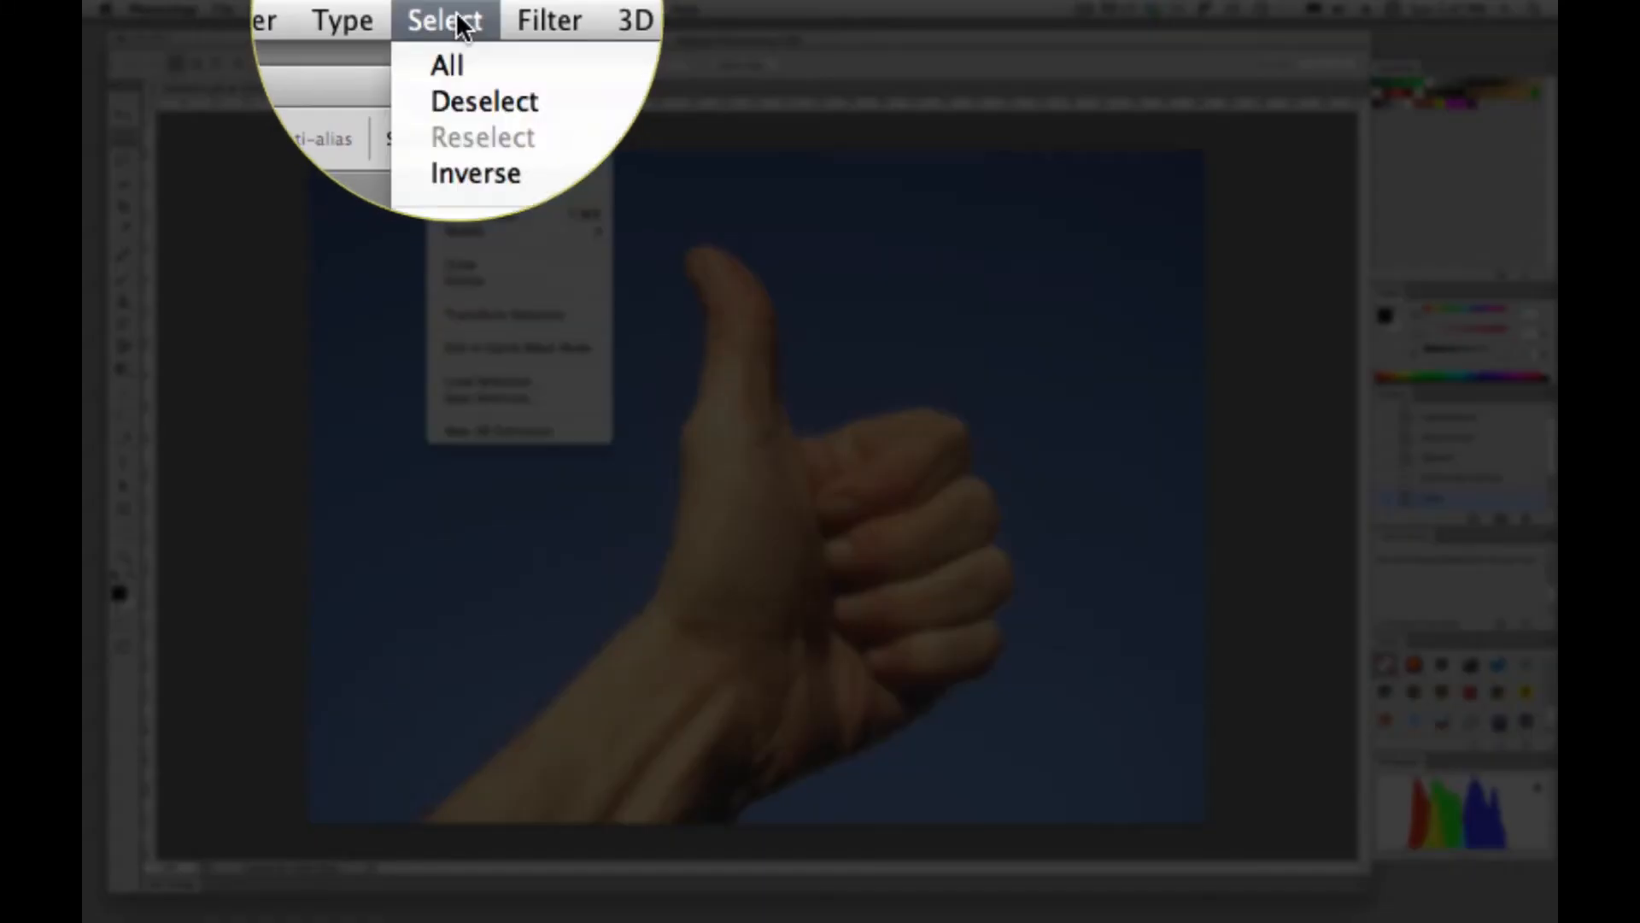
click(469, 171)
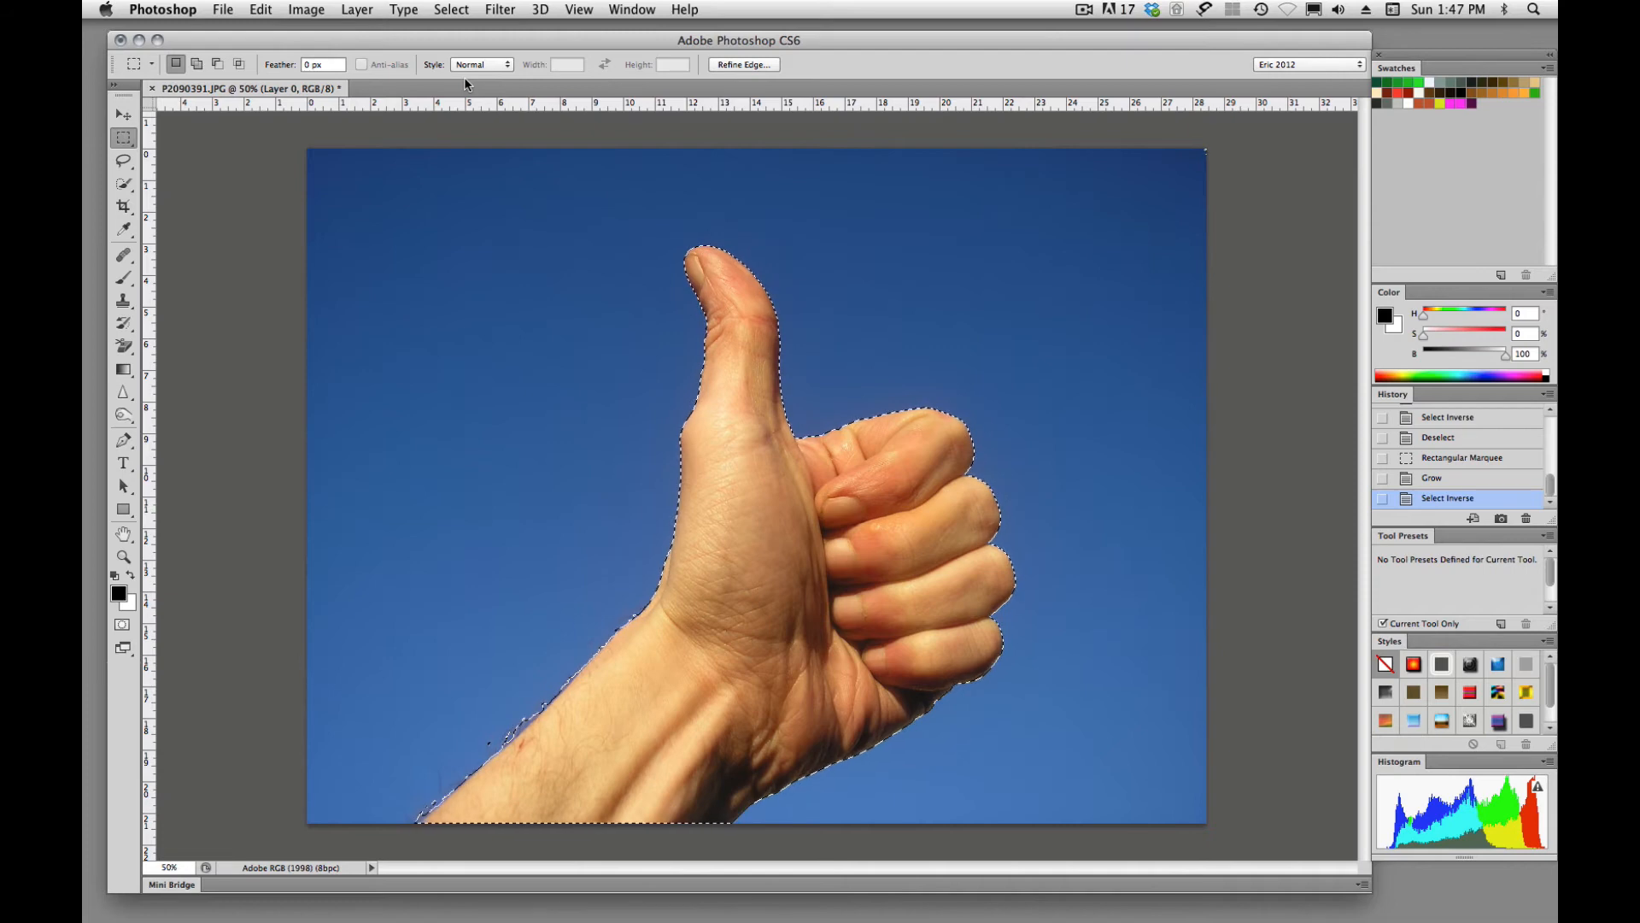
click(483, 154)
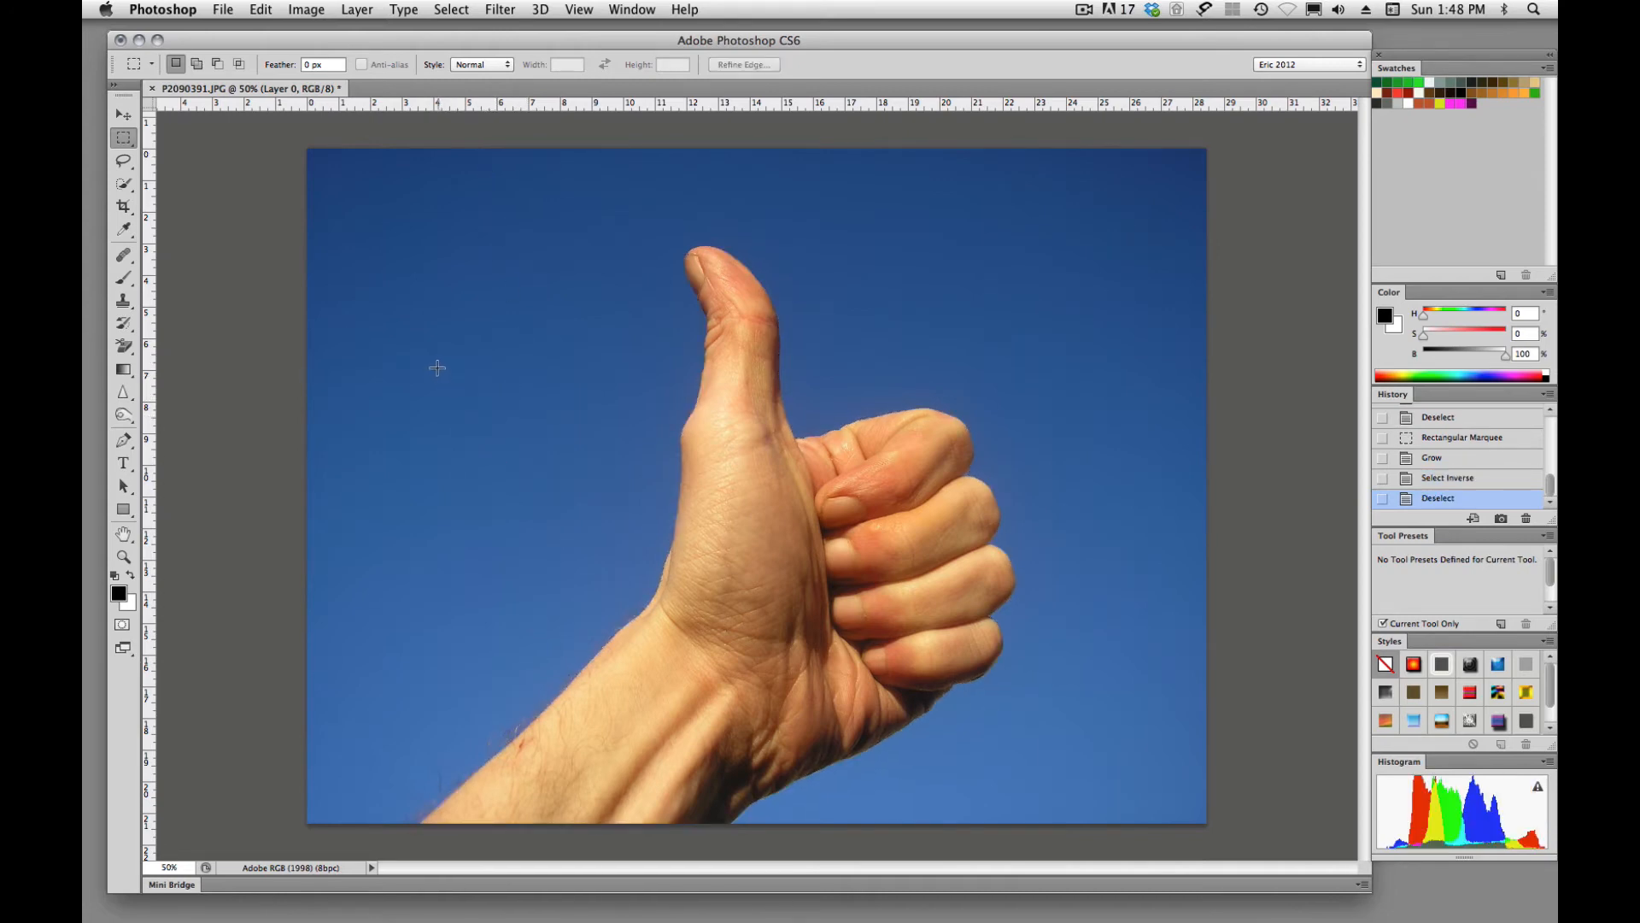
Step: Draw a rectangular selection in the sky left of the hand and extend it to matching colours with Similar
drag(435, 362, 611, 546)
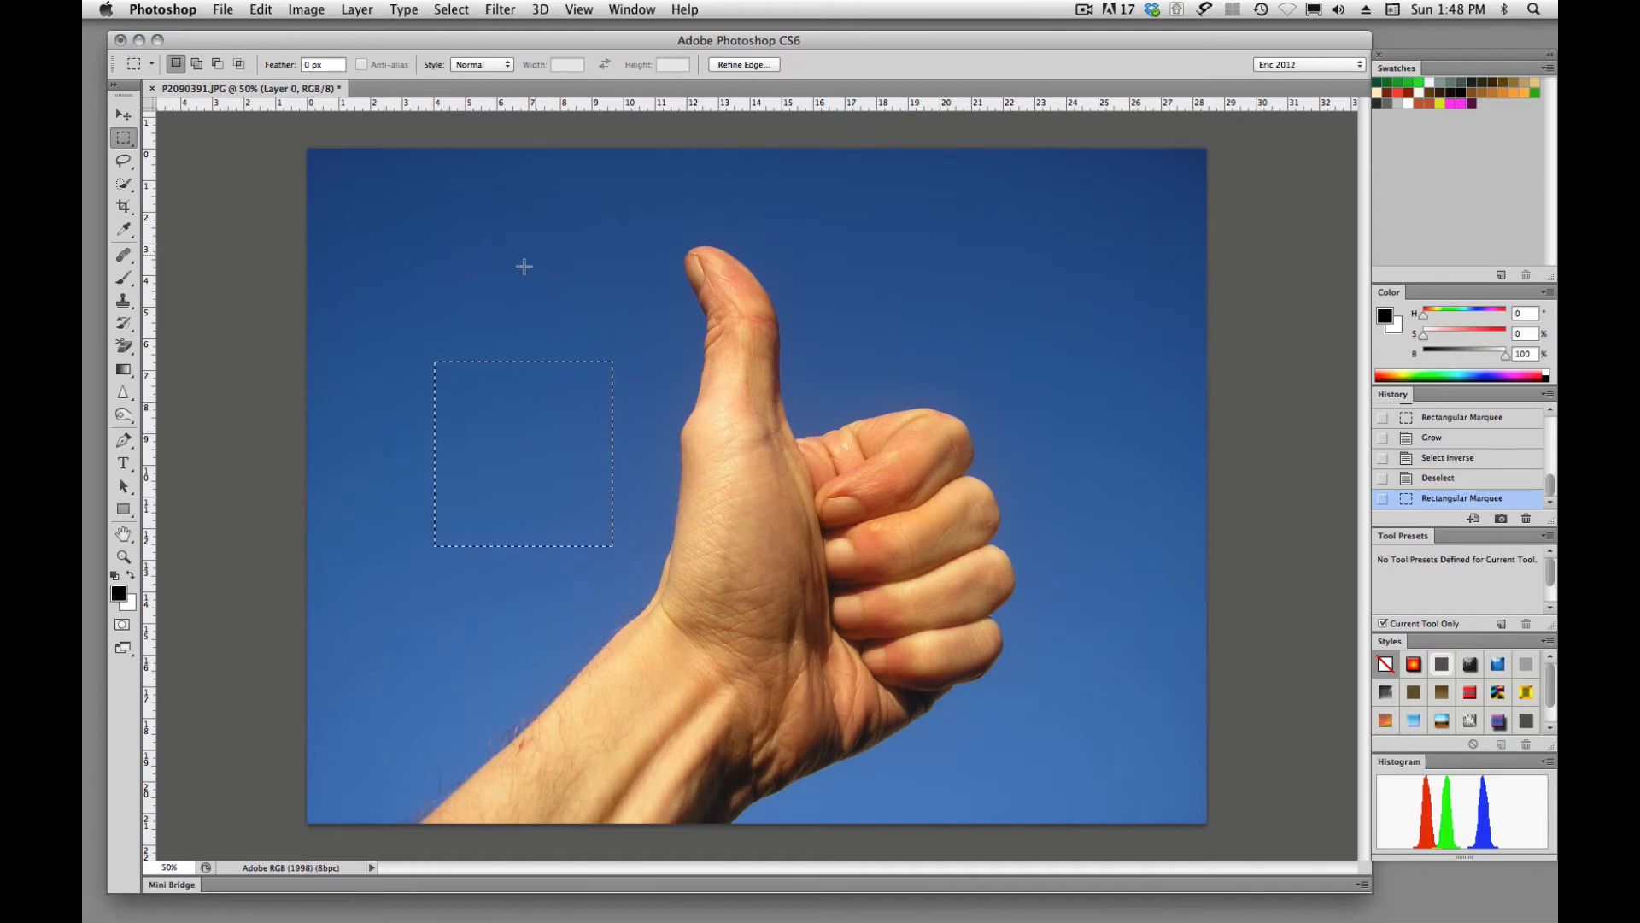
click(453, 10)
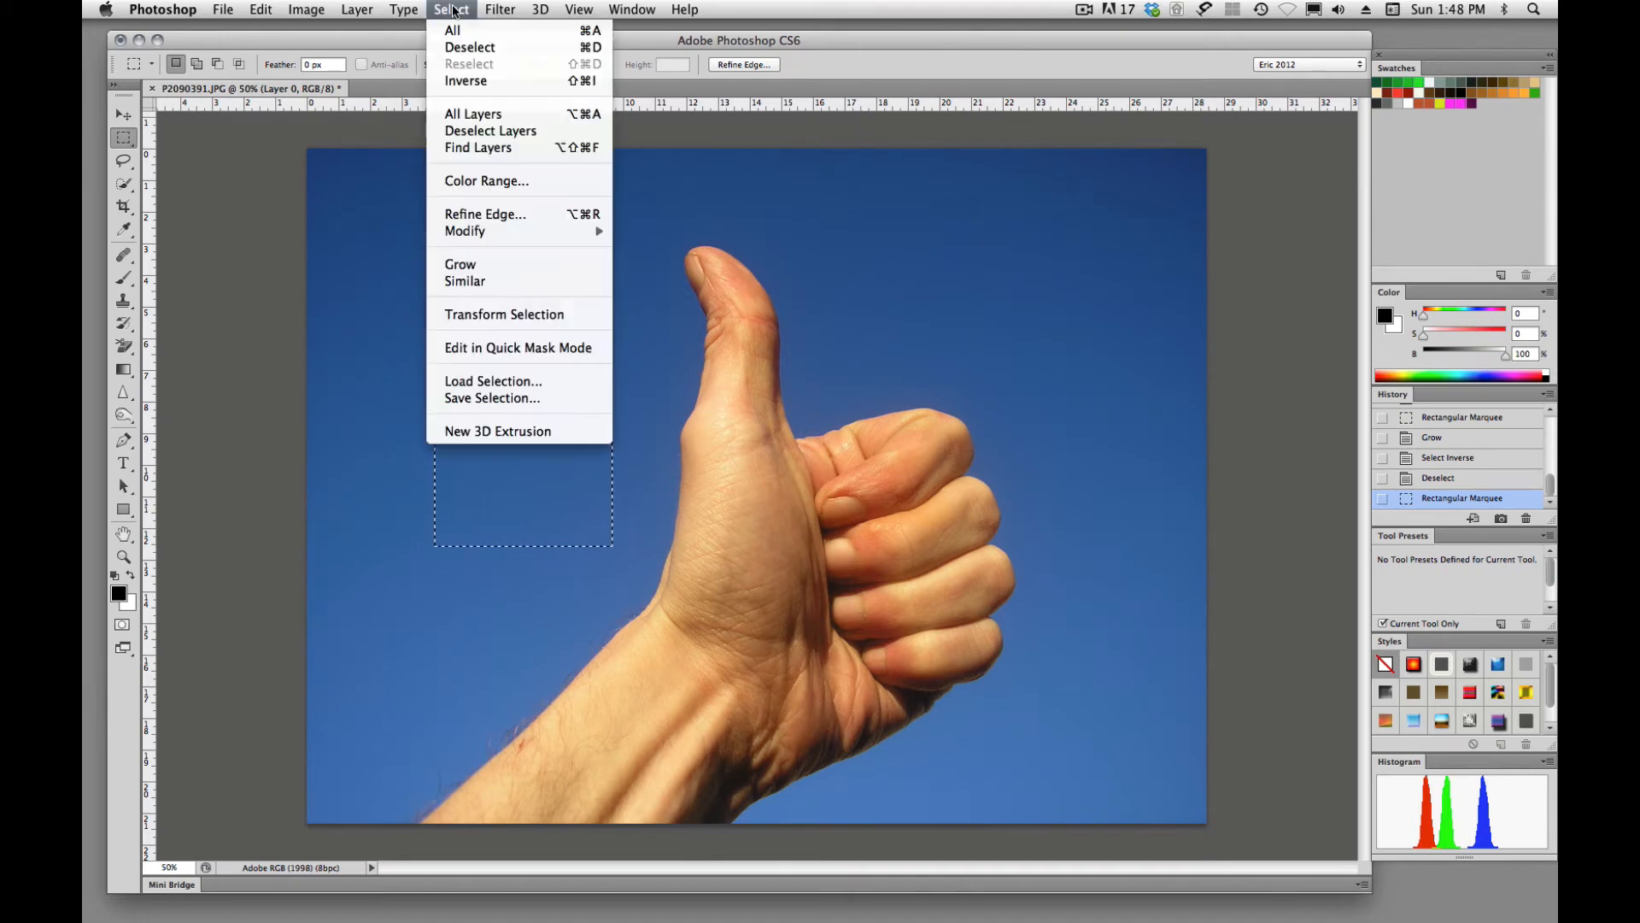
click(479, 284)
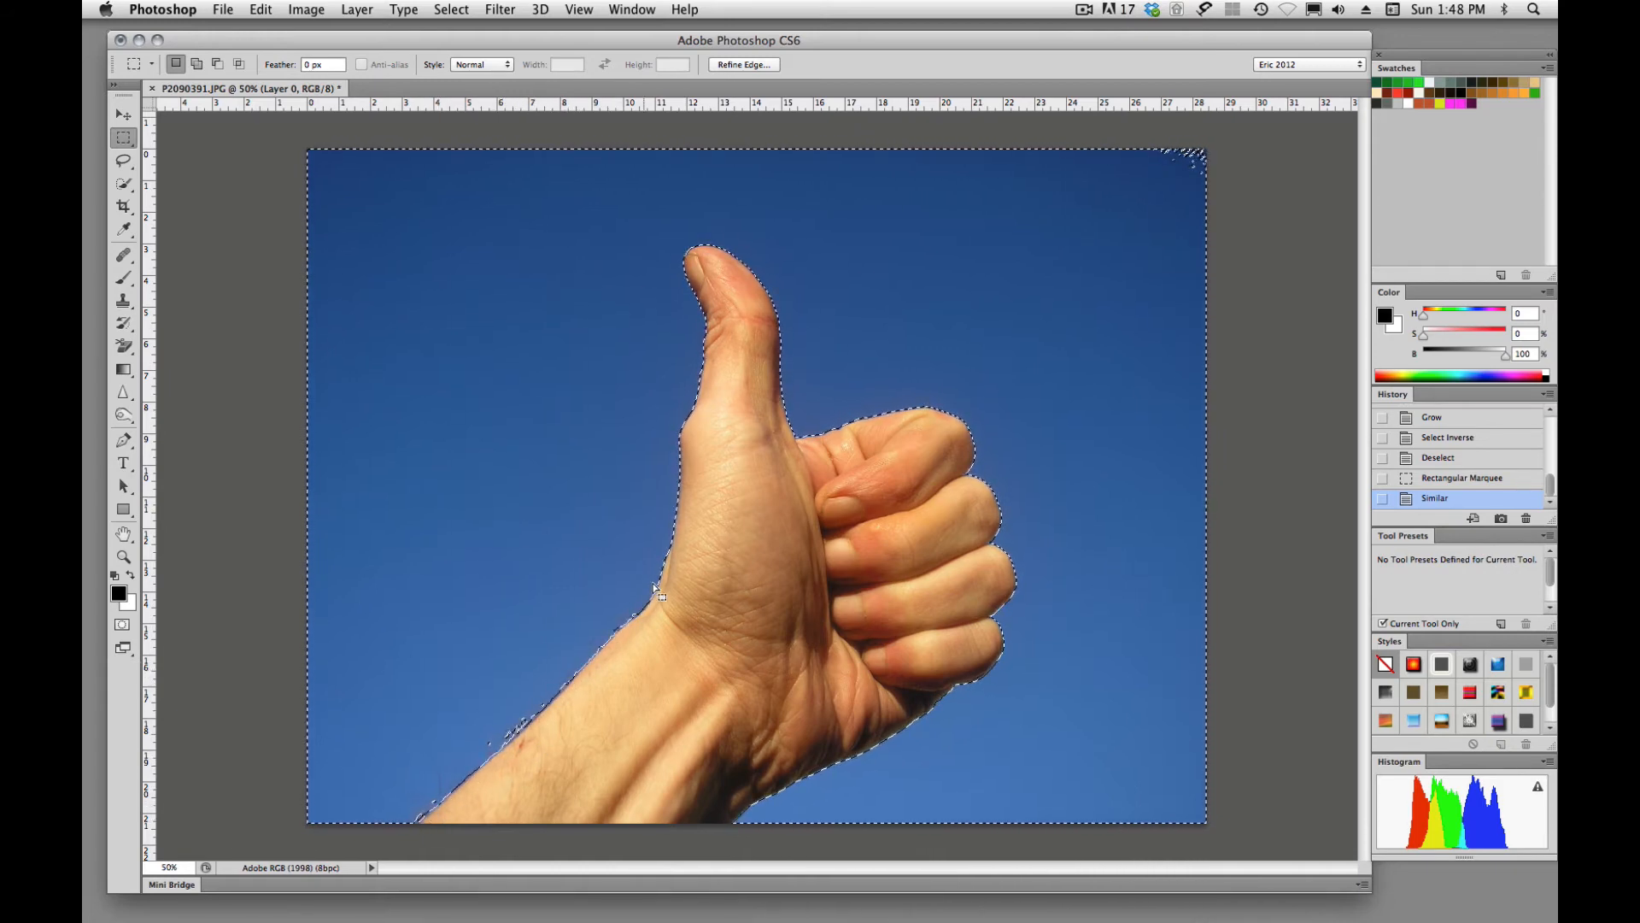
Step: Examine the selection edge up close around the thumb and fingers and out to the sky's upper-right corner
super+click(749, 289)
drag(748, 533, 804, 530)
drag(983, 575, 666, 413)
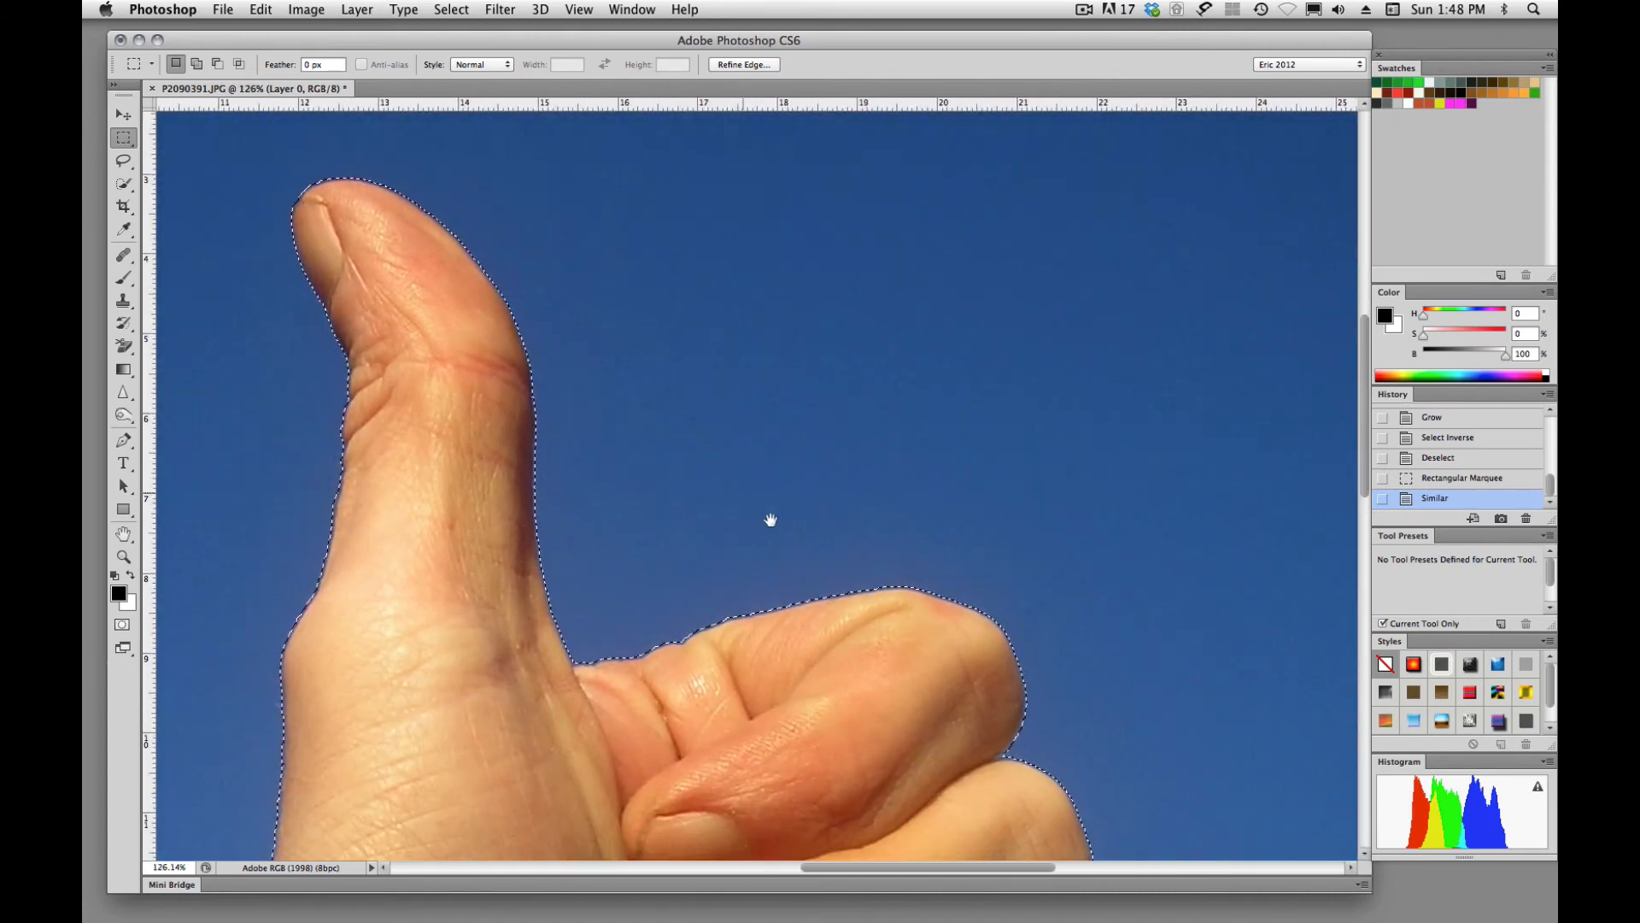
drag(991, 705, 739, 443)
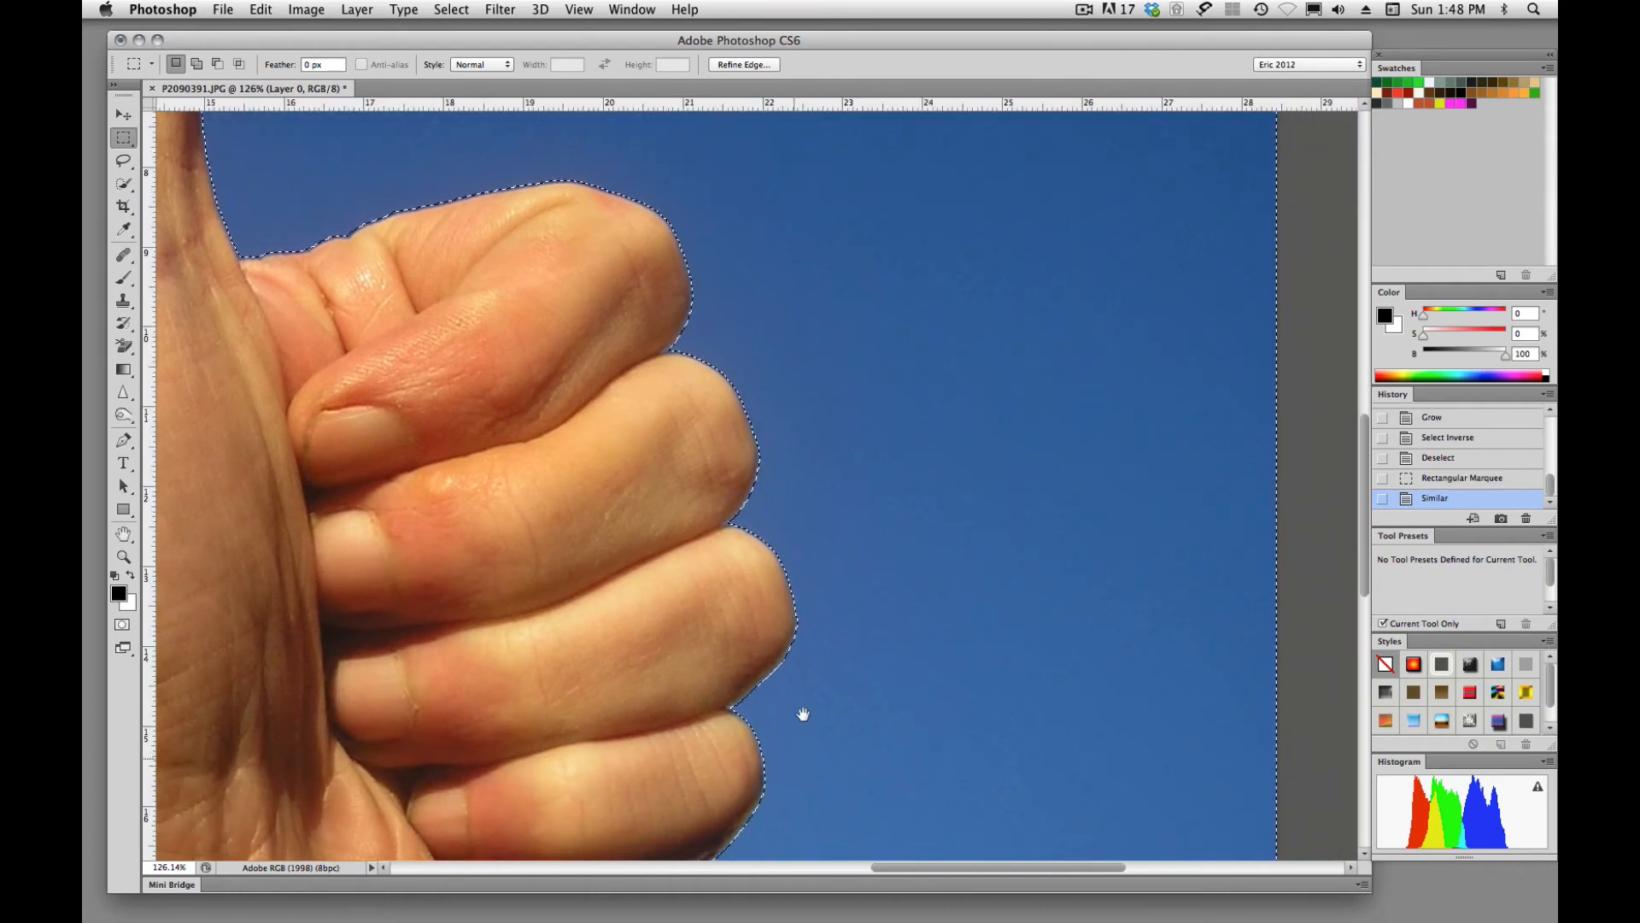
drag(803, 713, 886, 356)
drag(589, 757, 812, 831)
drag(978, 388, 784, 841)
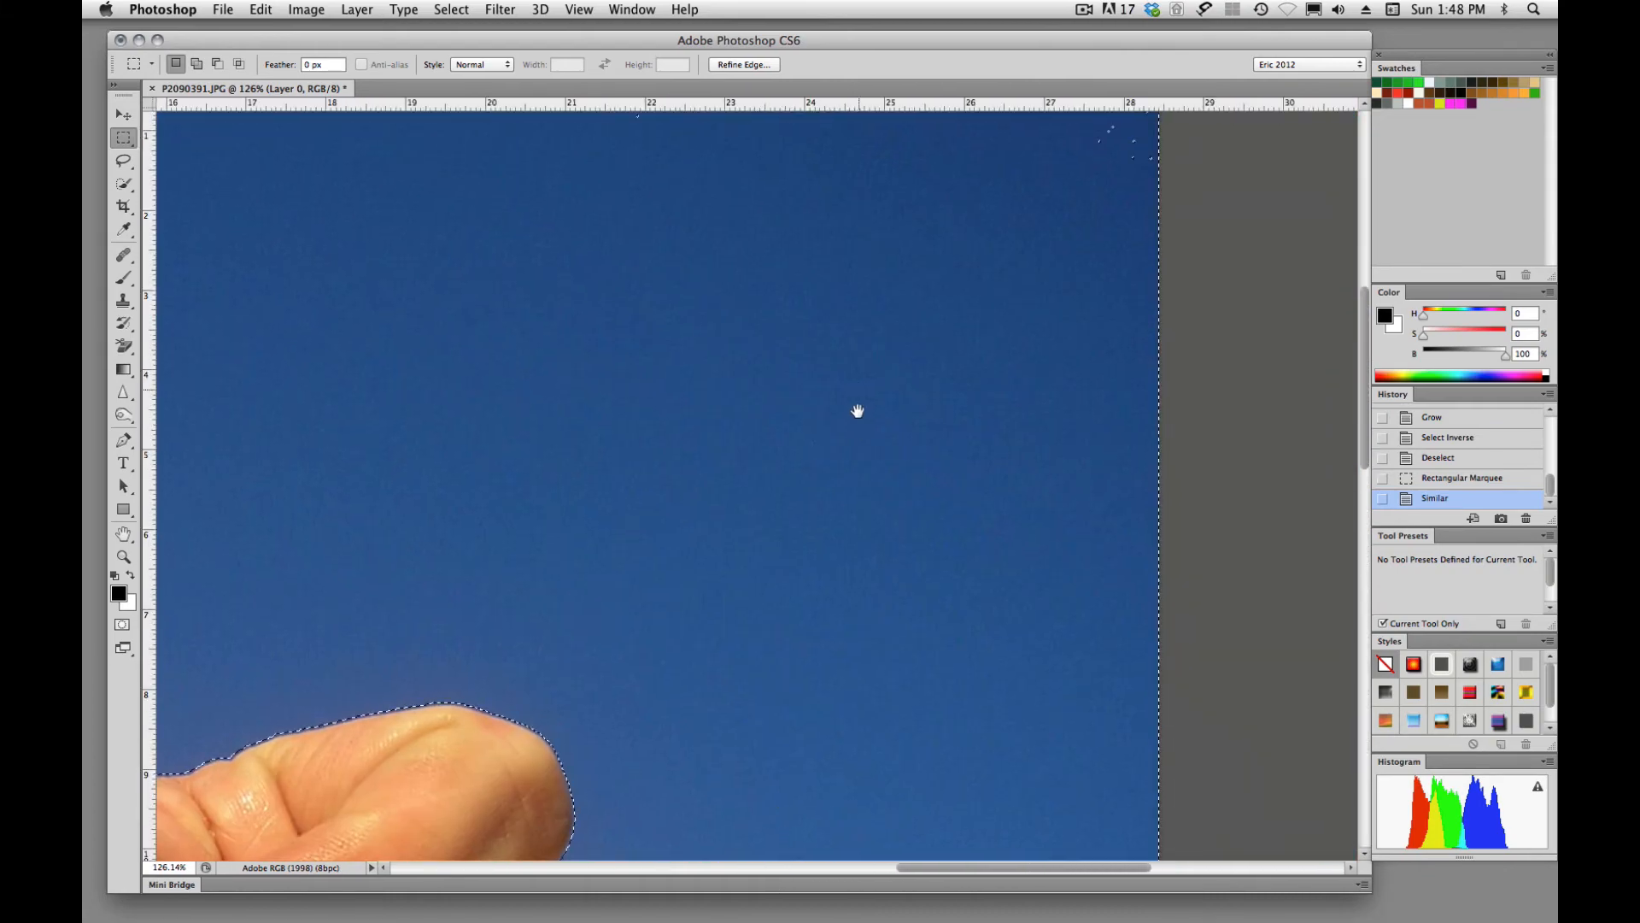
drag(858, 411, 854, 714)
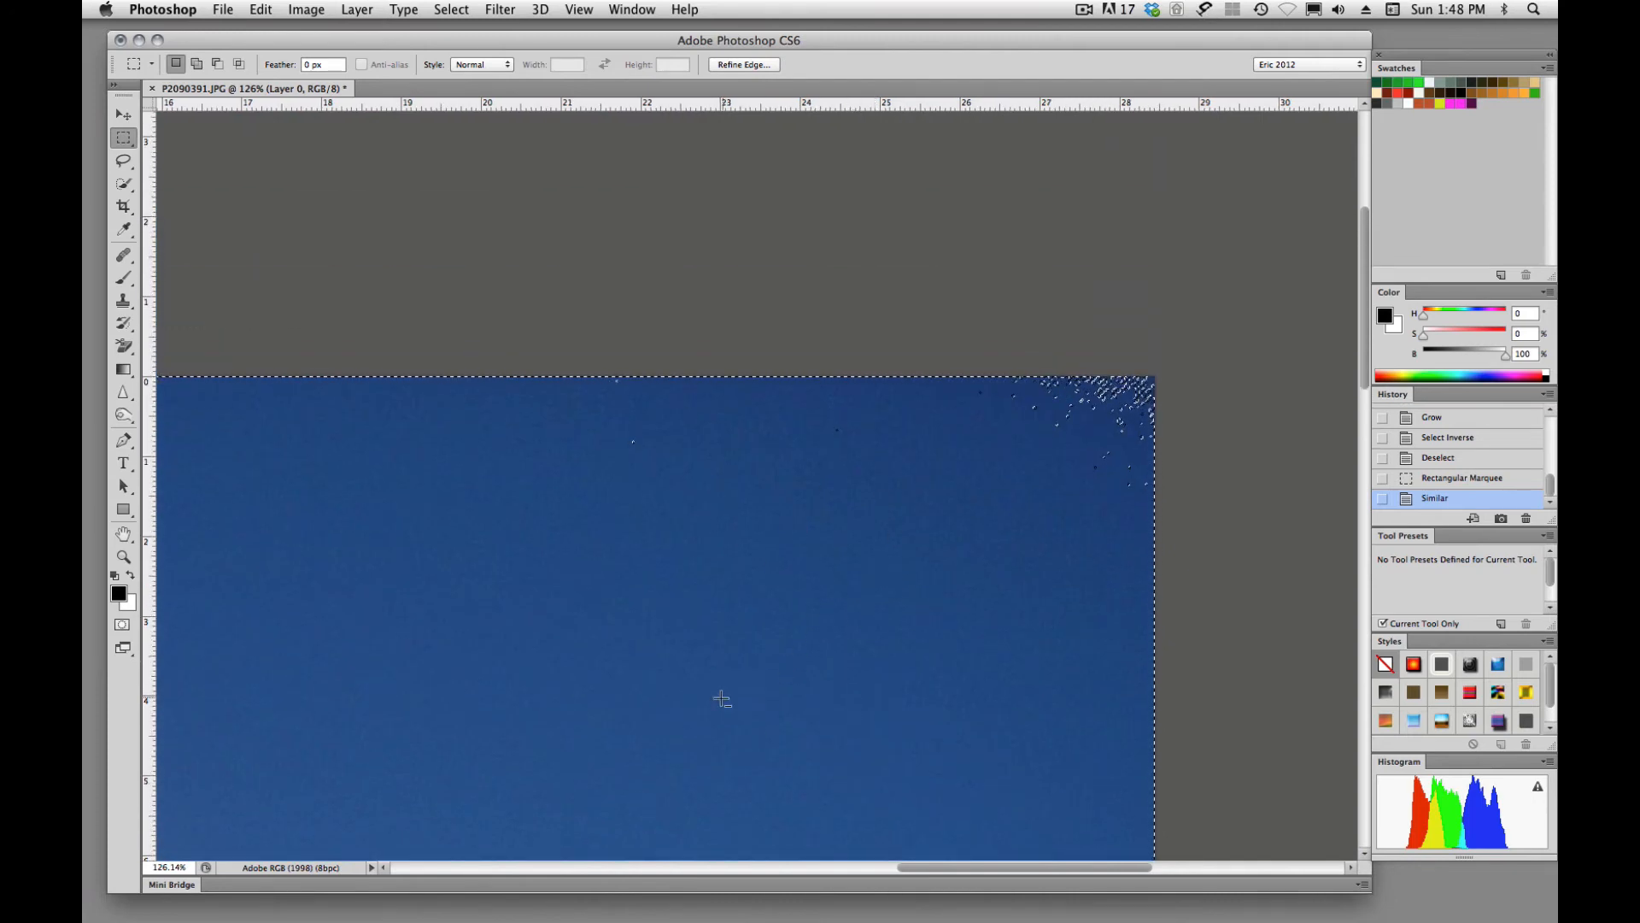
Step: Add the unselected specks in the sky's upper-right corner to the selection with a wide Elliptical Marquee
scroll(684, 548, down, 2)
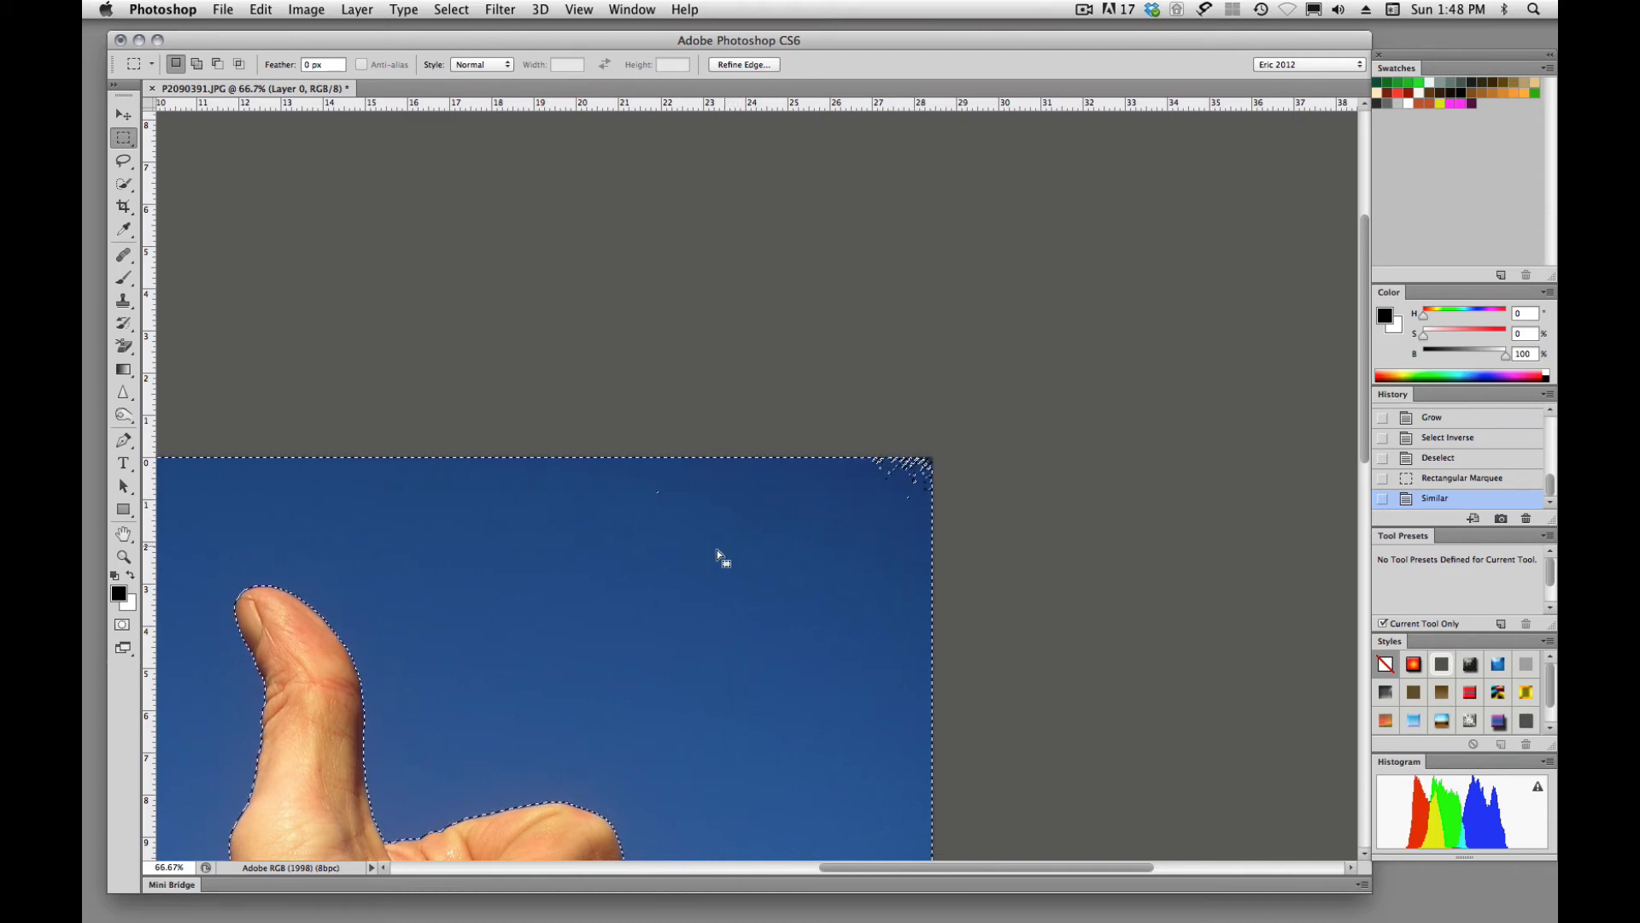
key(shift+m)
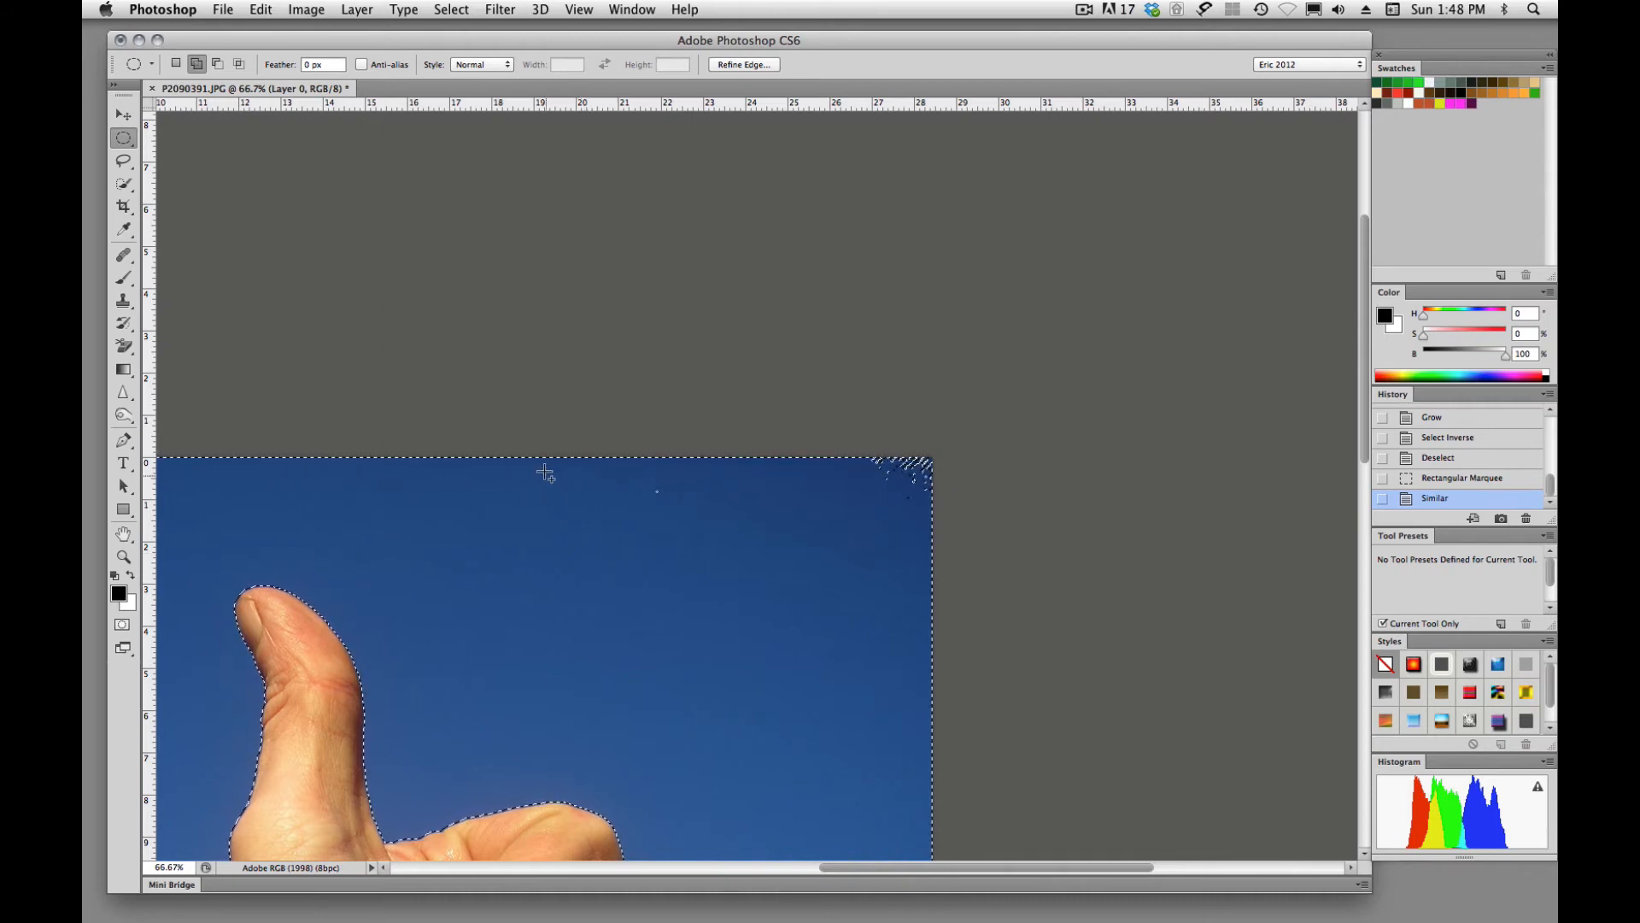
drag(427, 391, 1112, 625)
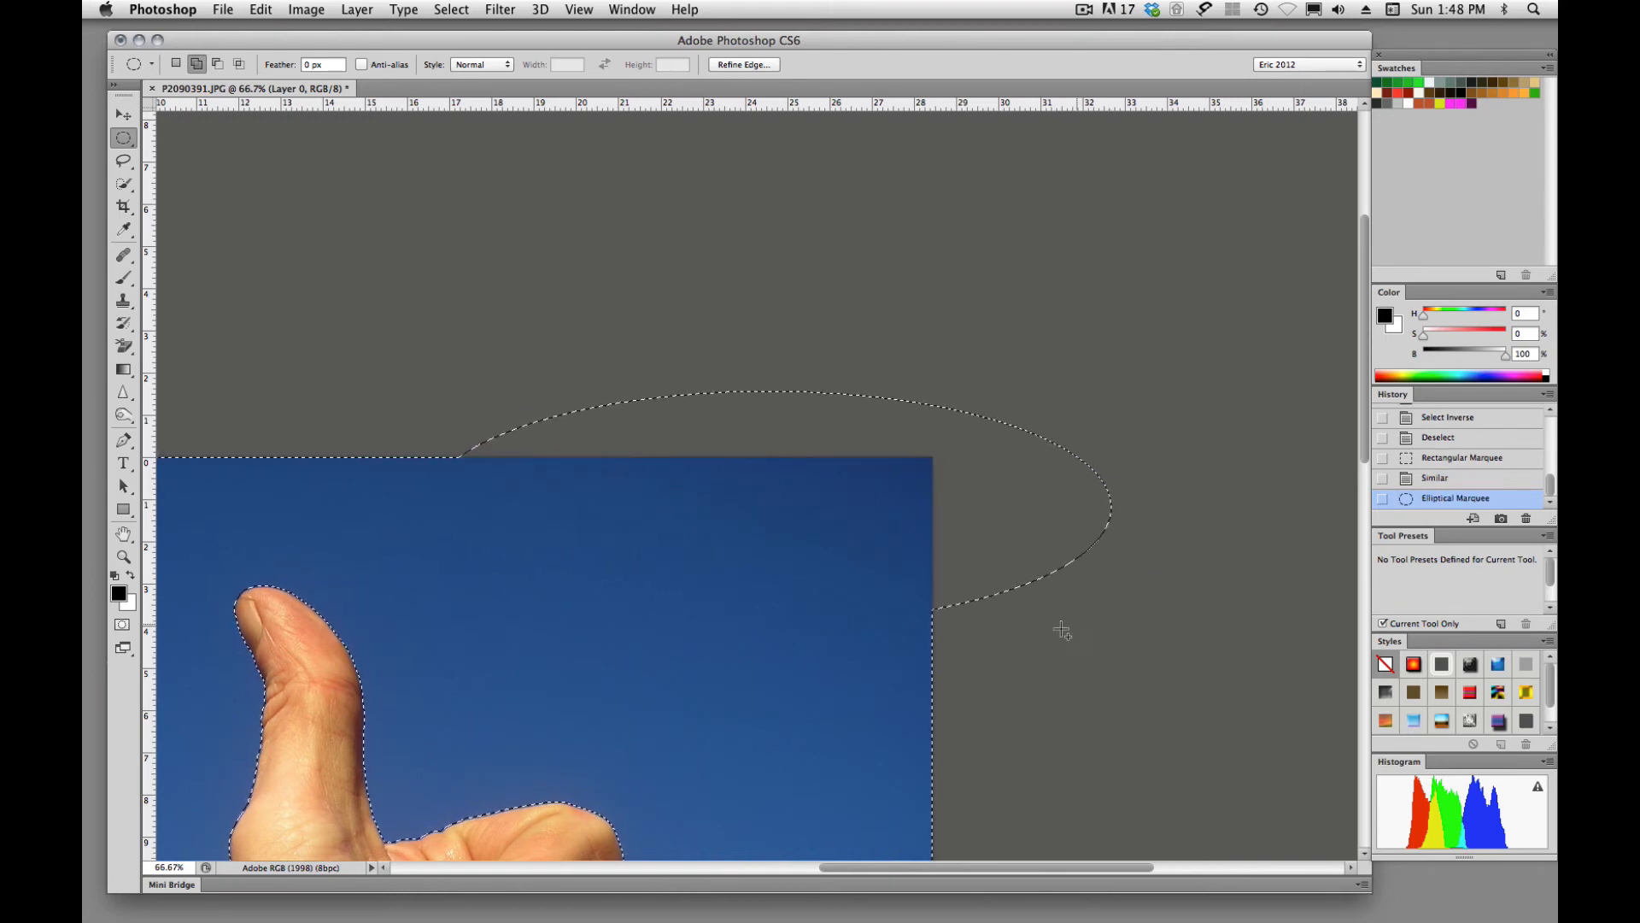
Step: Invert the sky selection so it covers the hand and arm, and copy that area to a new layer
alt+click(749, 595)
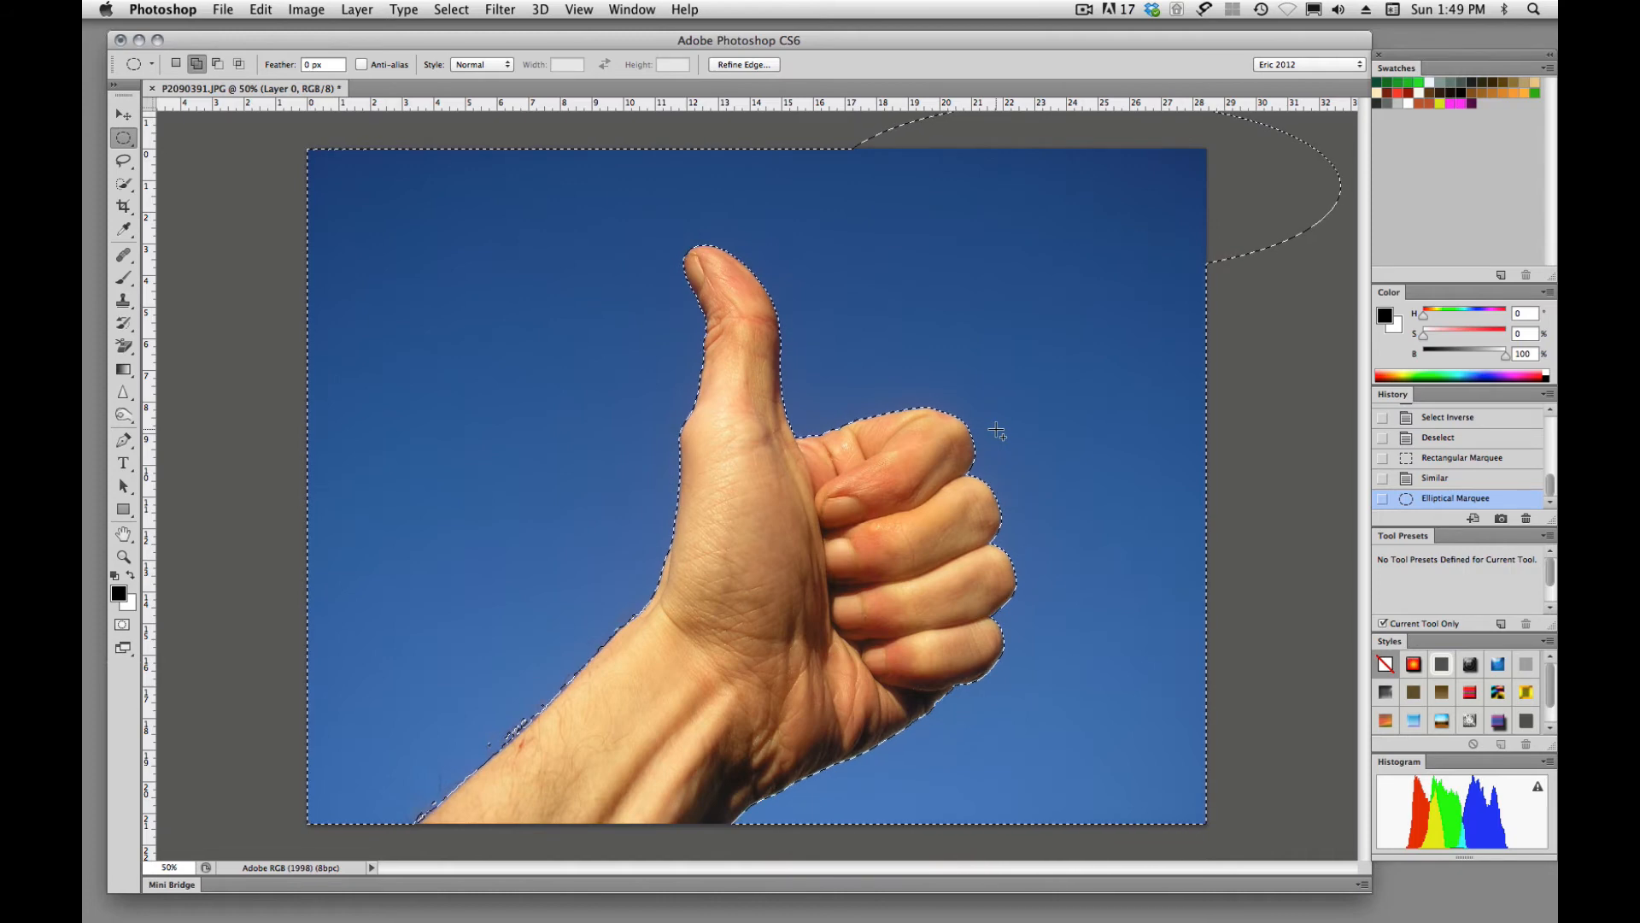
key(super+shift+i)
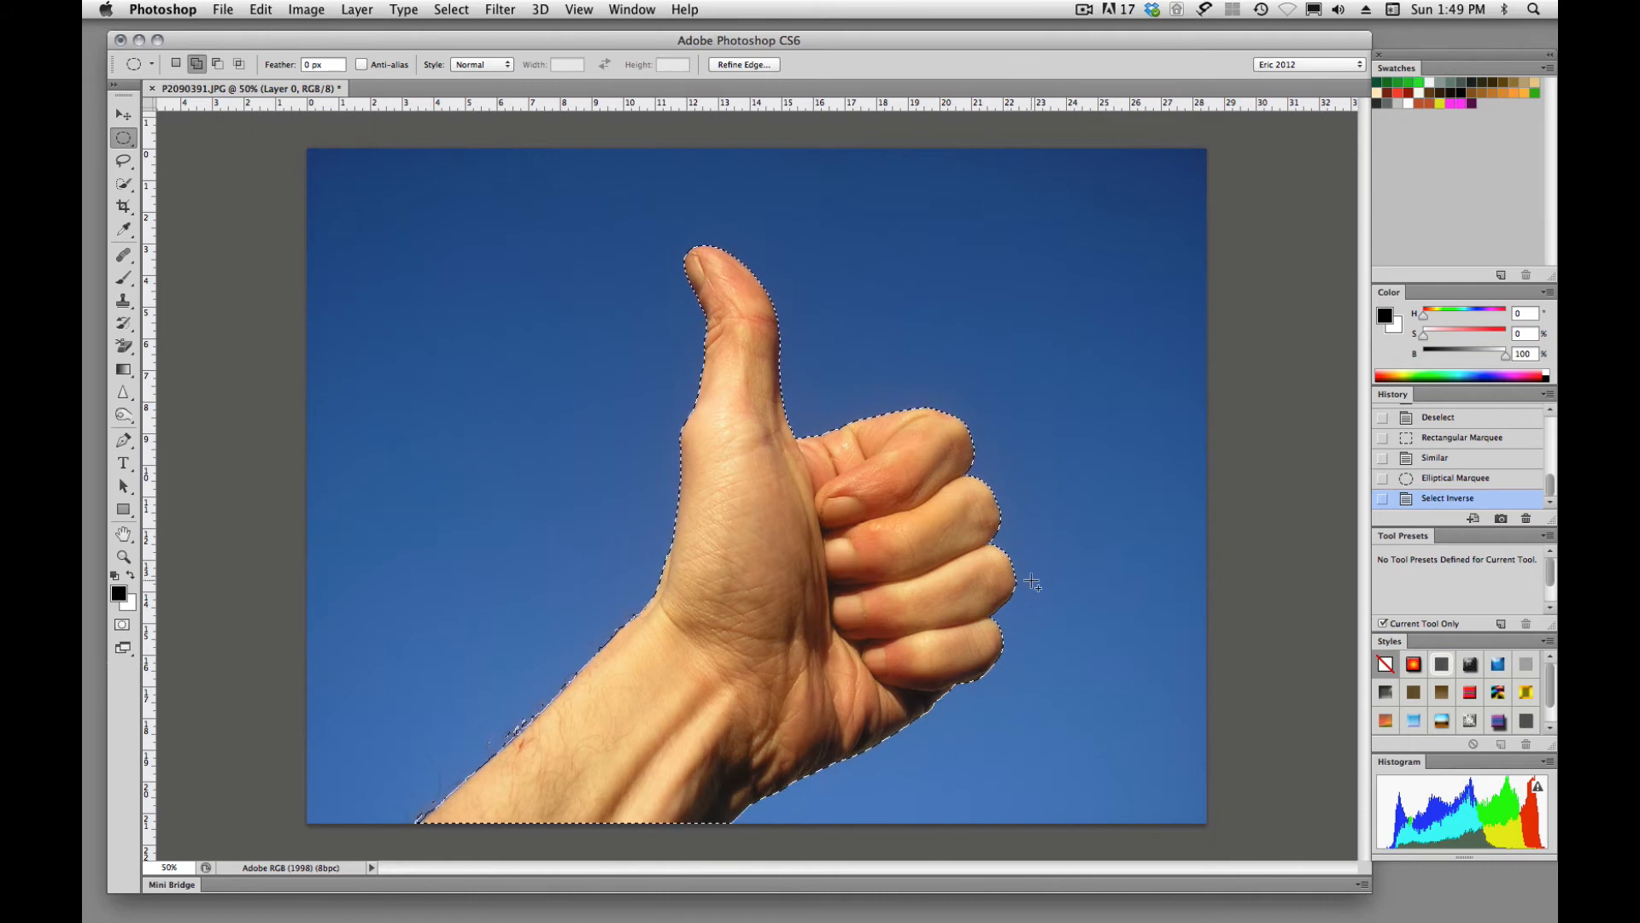
key(super+j)
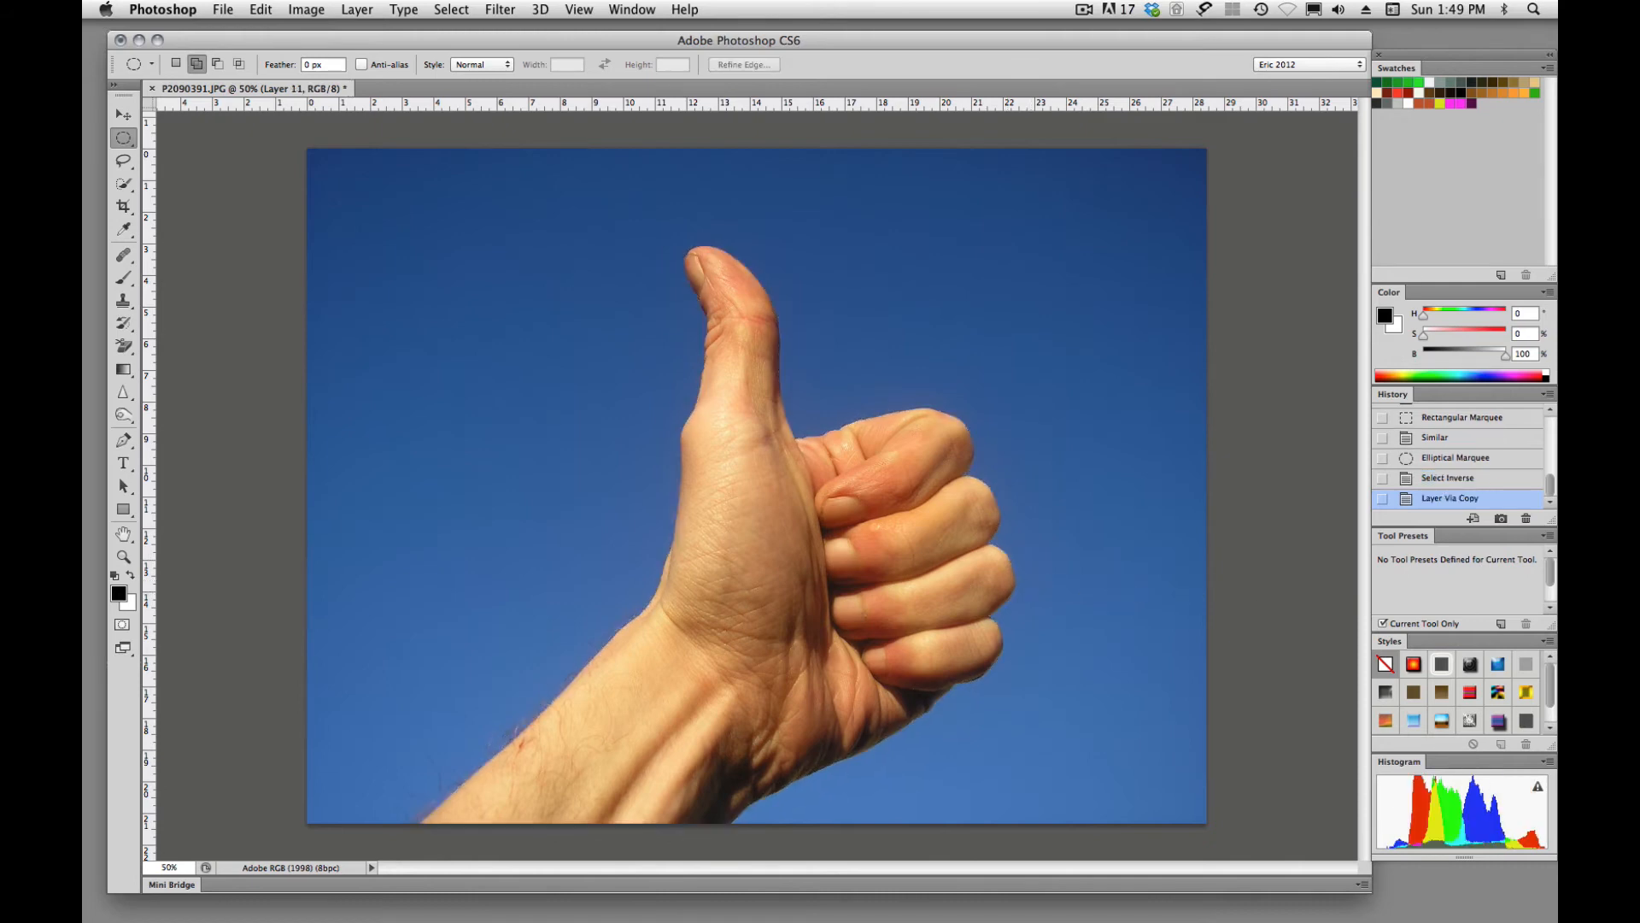
Step: Fade the original photo layer to 30% opacity to inspect the hand cutout's edge, and restore the layer to full opacity
key(alt+[)
key(3)
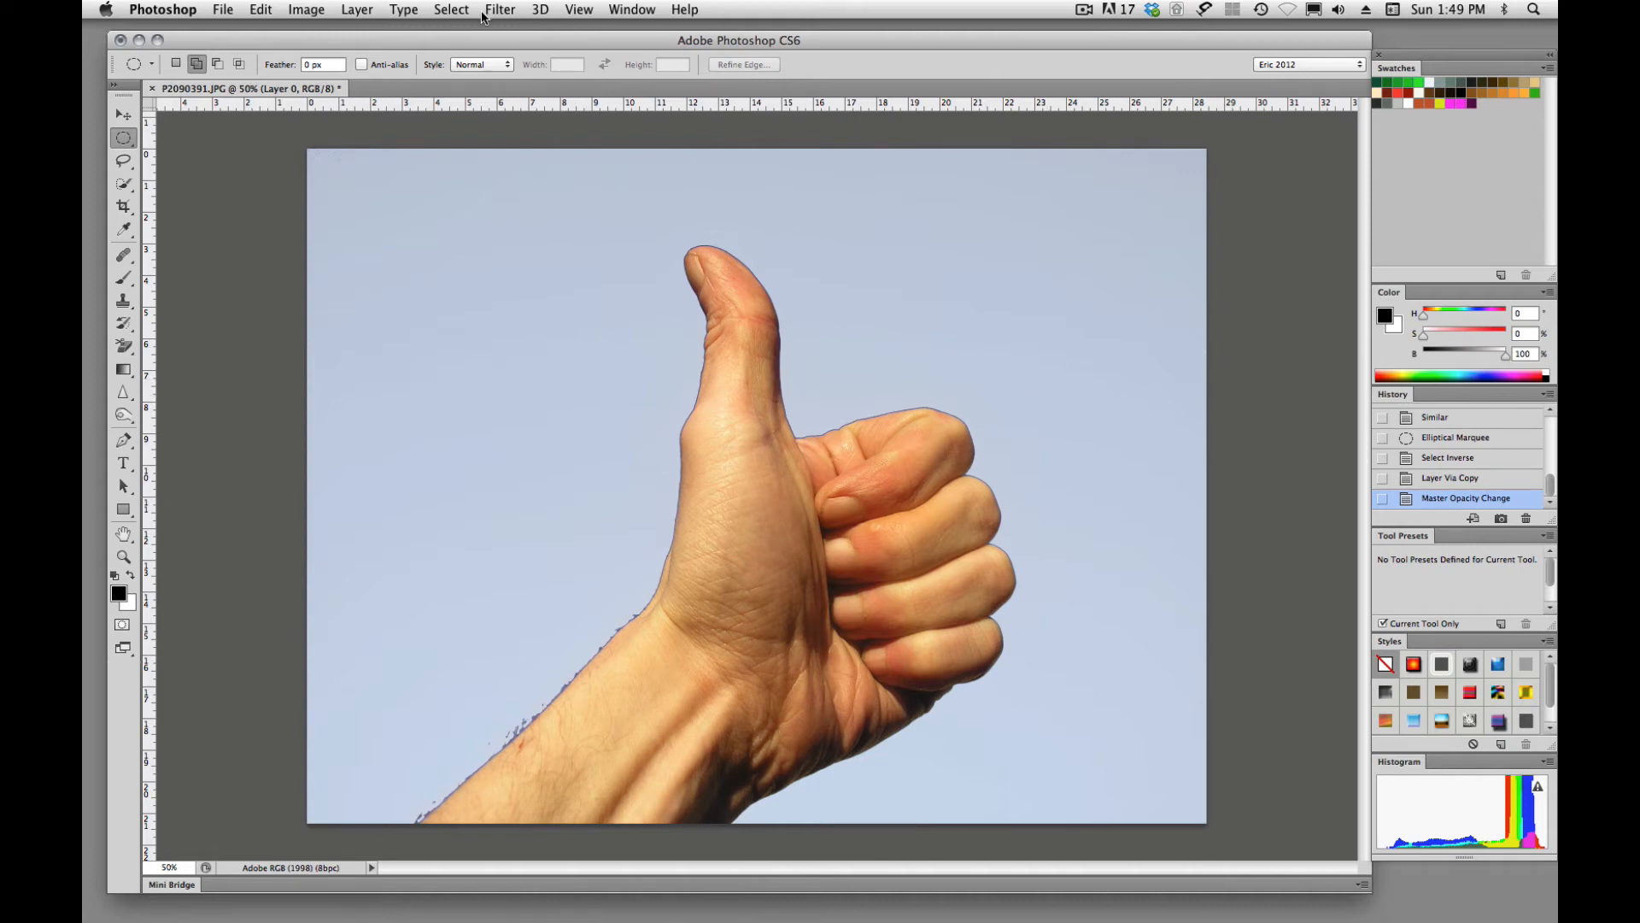
click(453, 11)
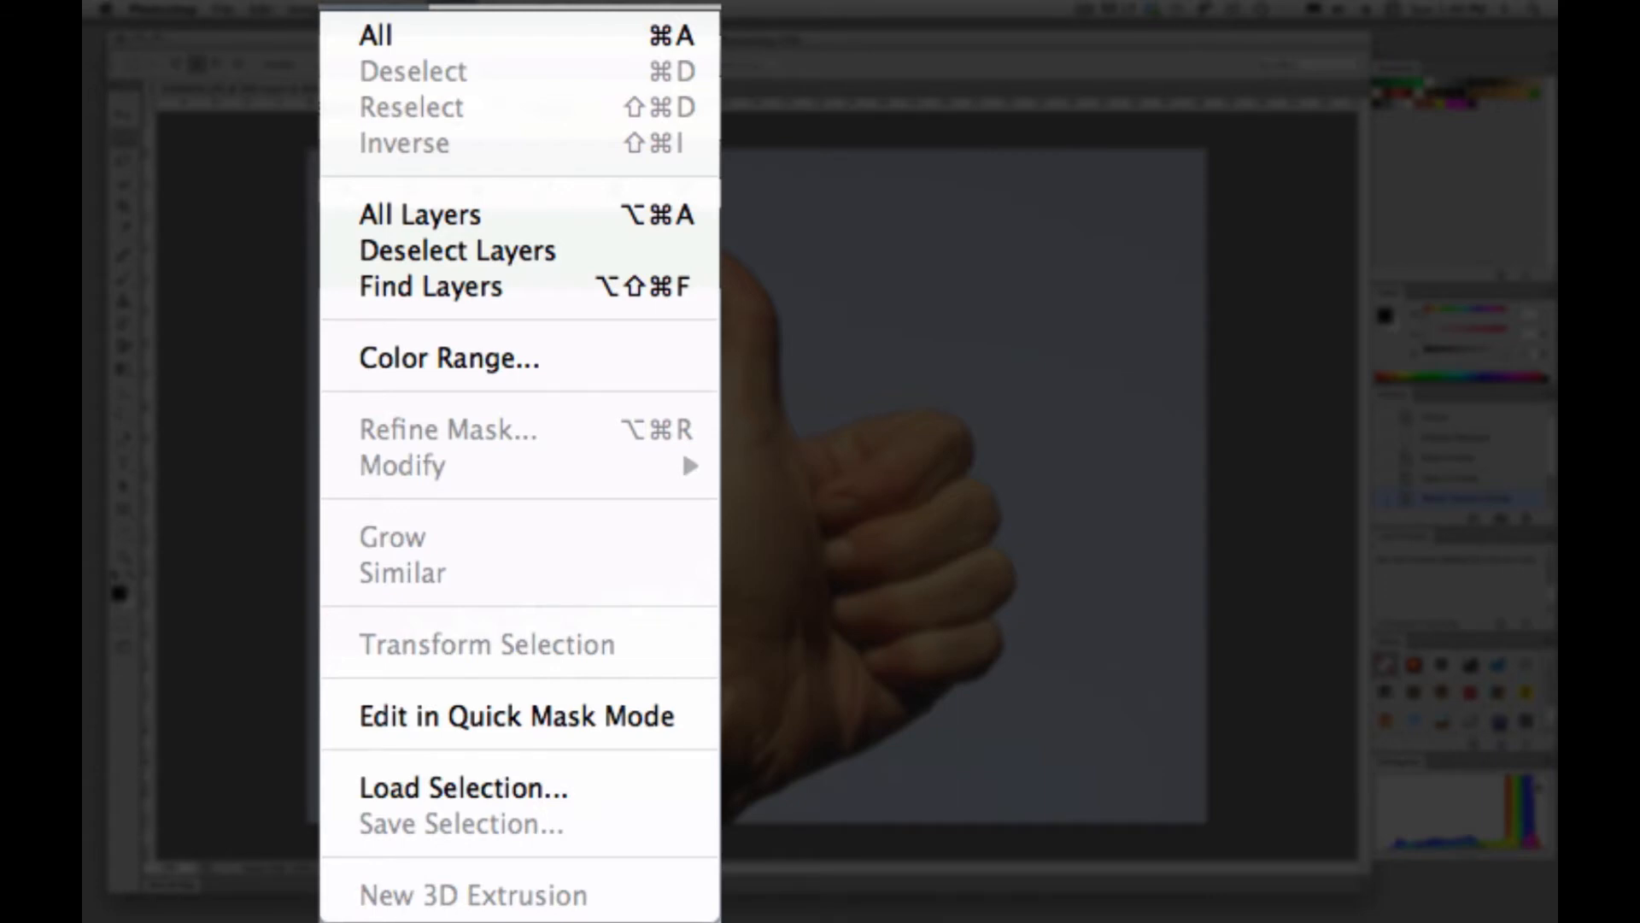
click(389, 574)
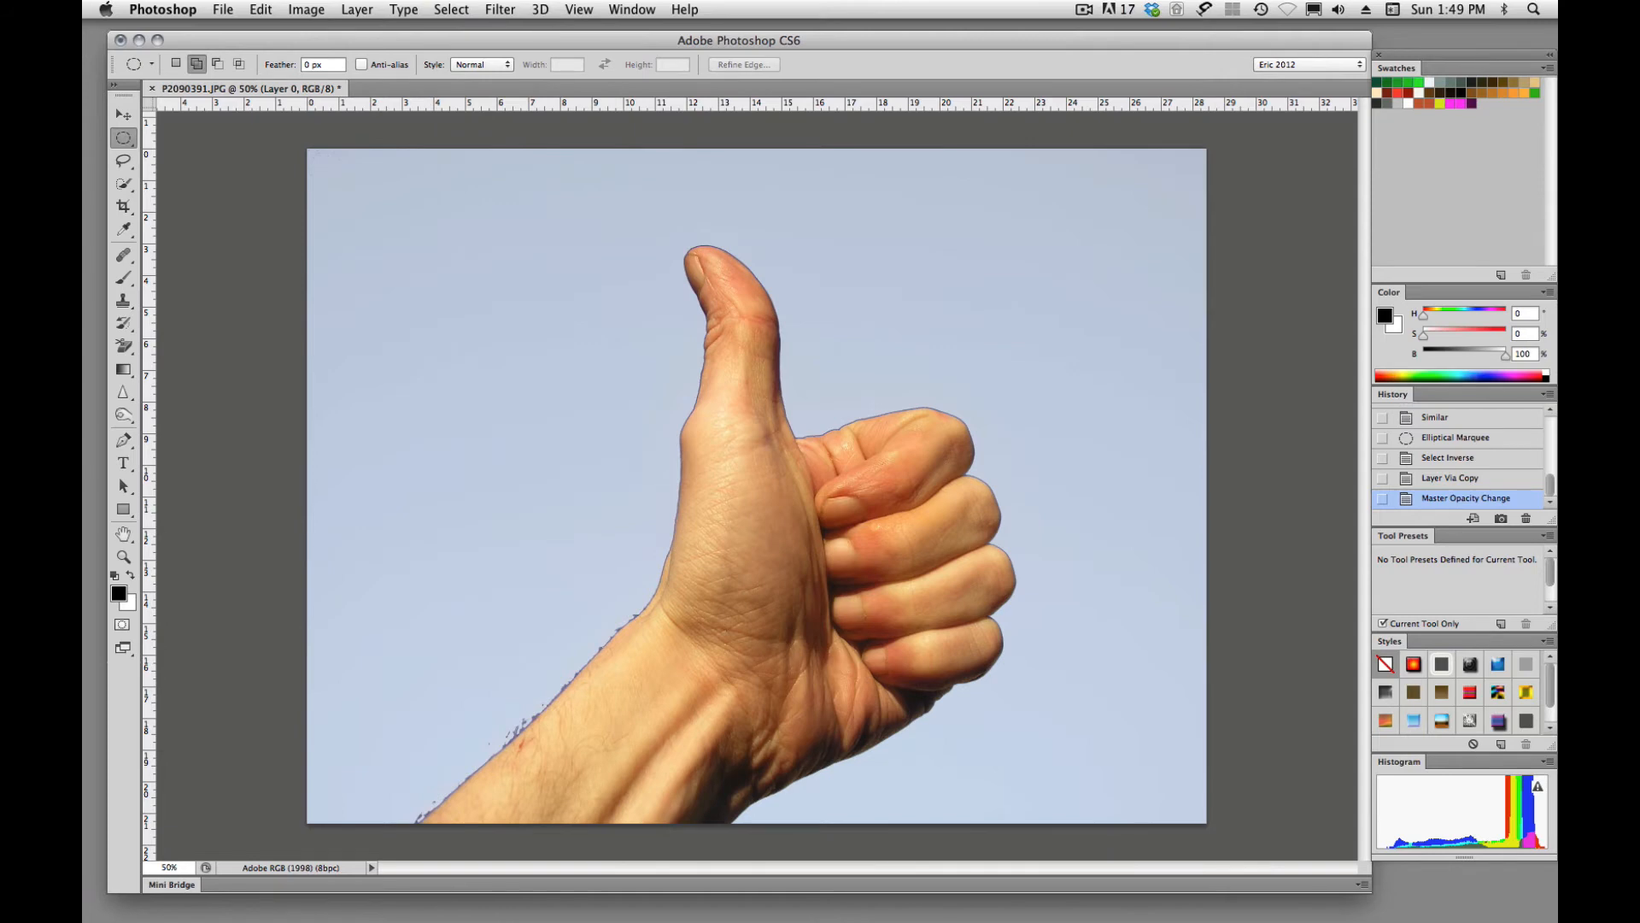
click(1105, 639)
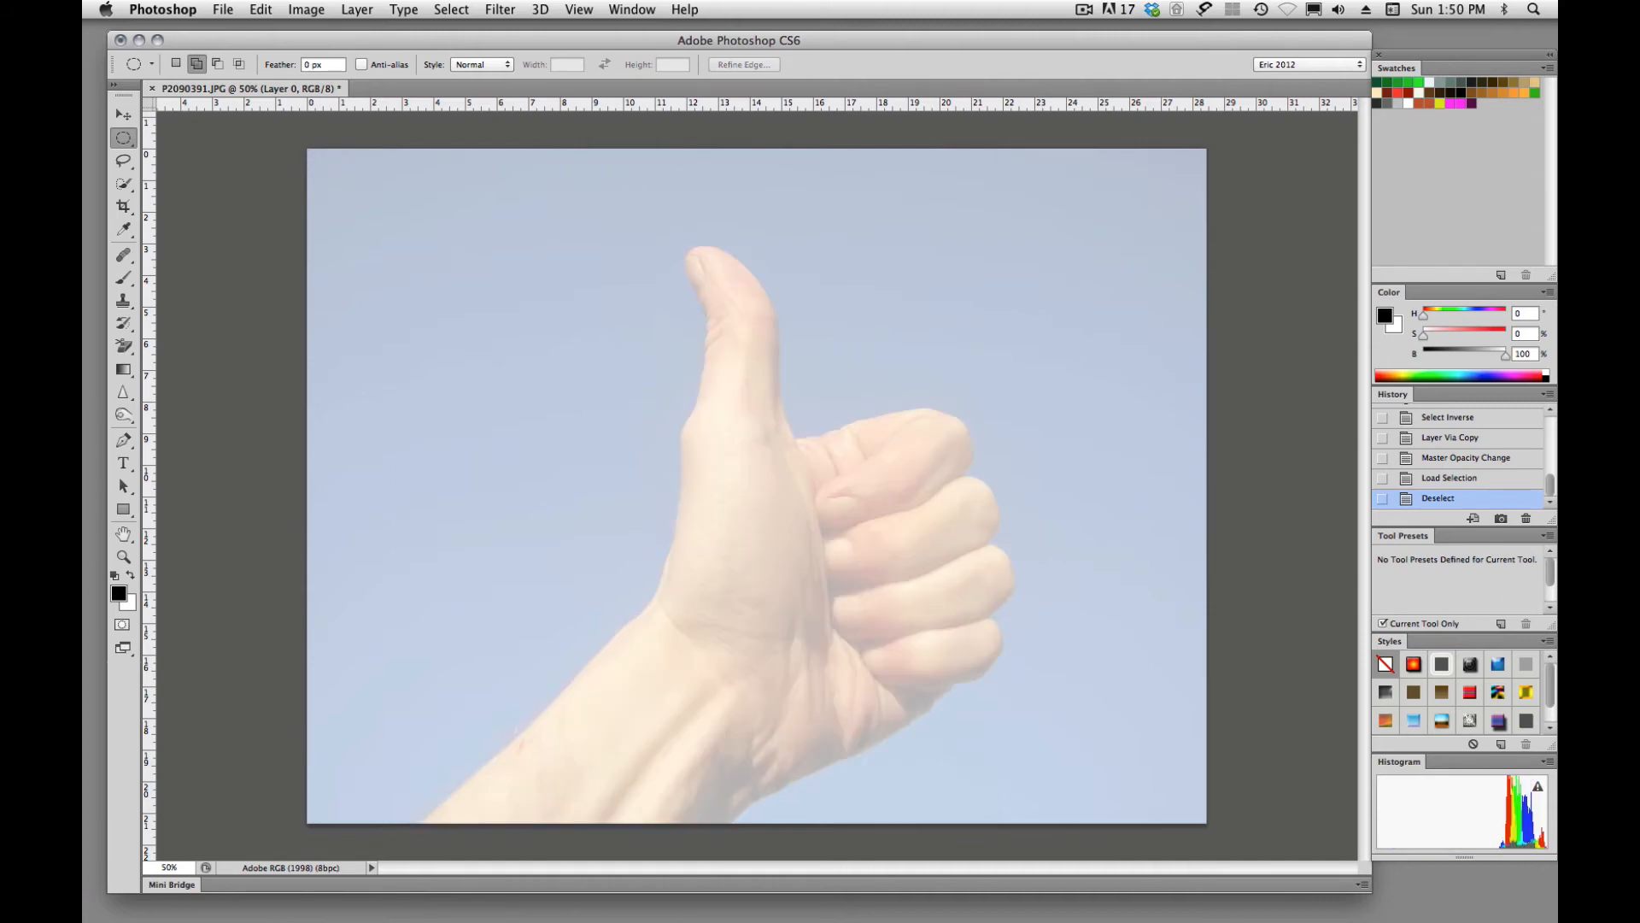
key(0)
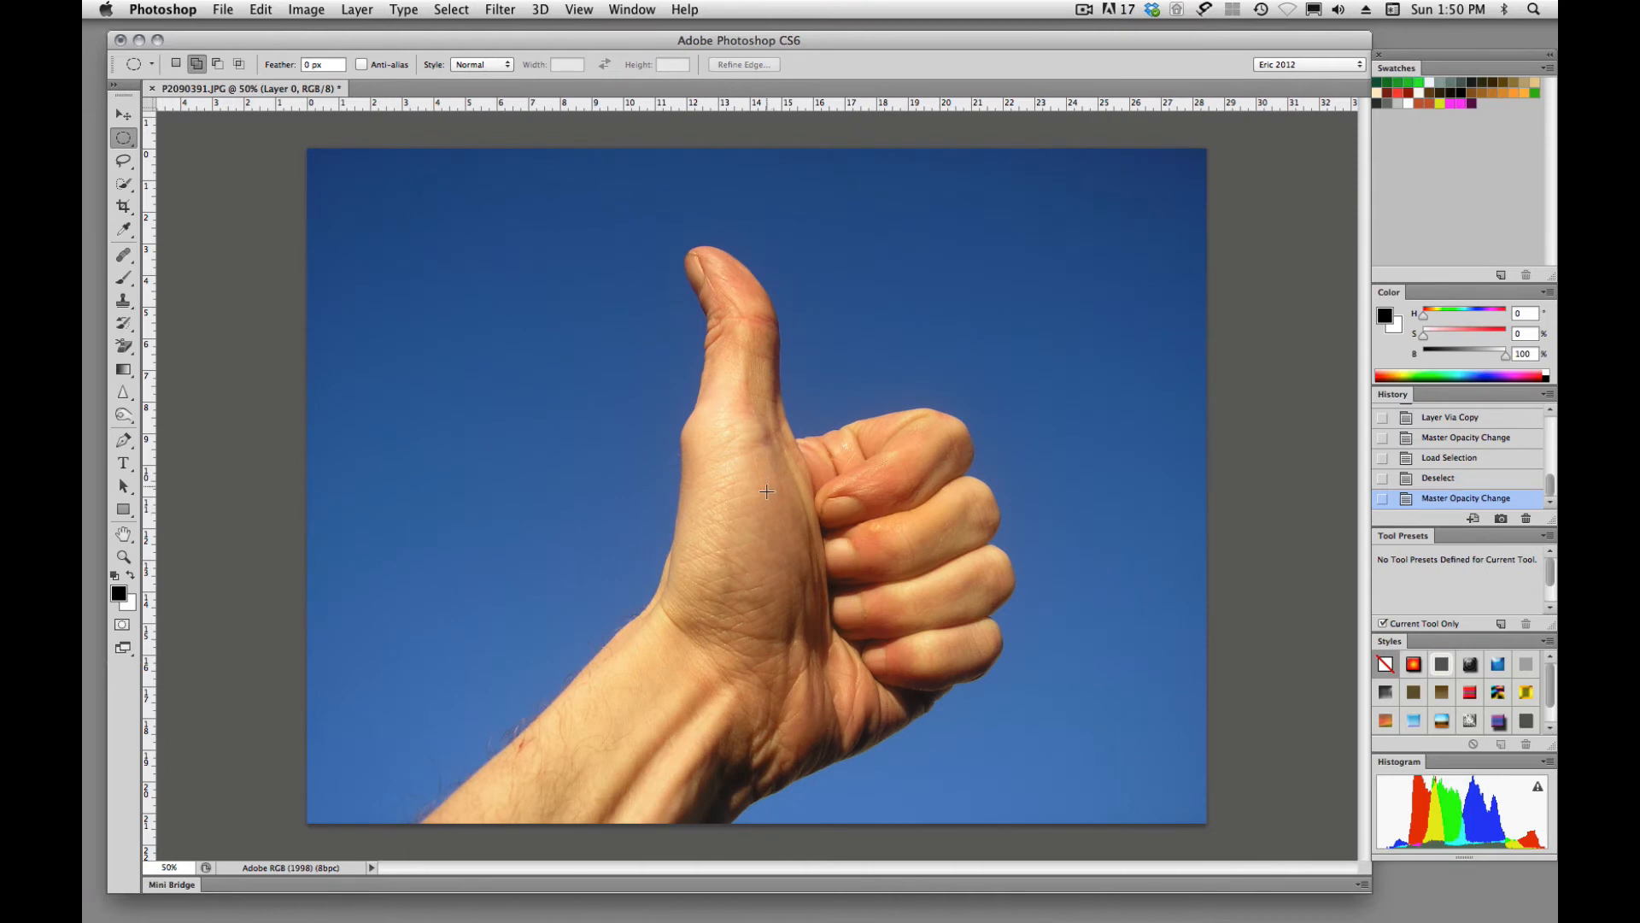
Step: Build a combined selection of elliptical marquees over the palm, forearm, thumb and fingers
drag(749, 490, 950, 669)
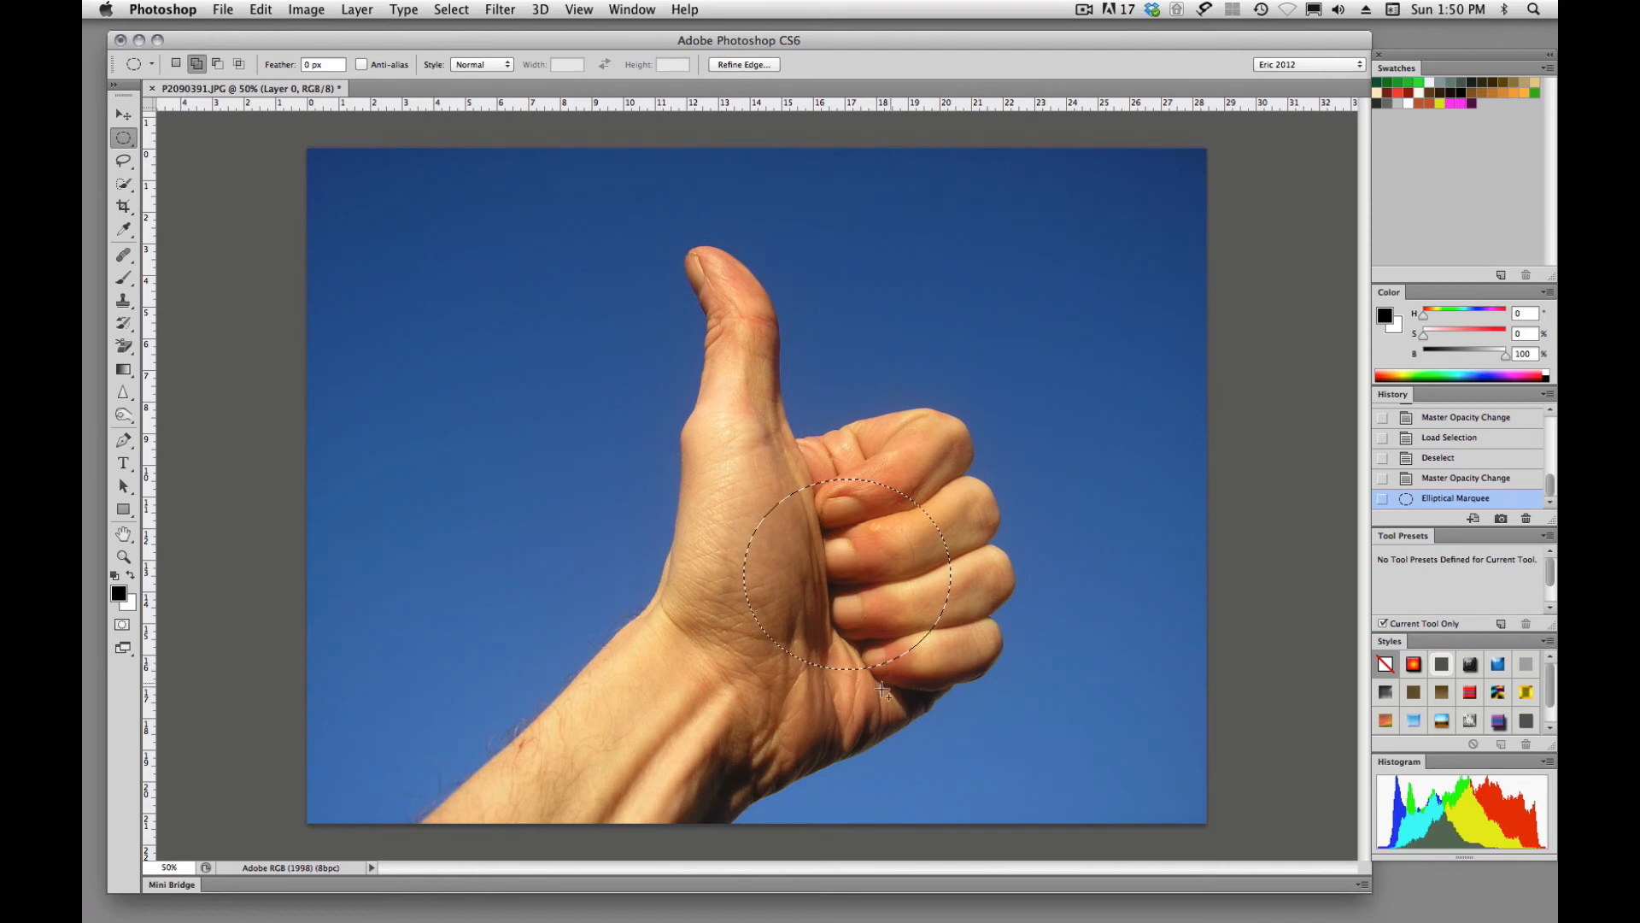
drag(674, 690, 765, 798)
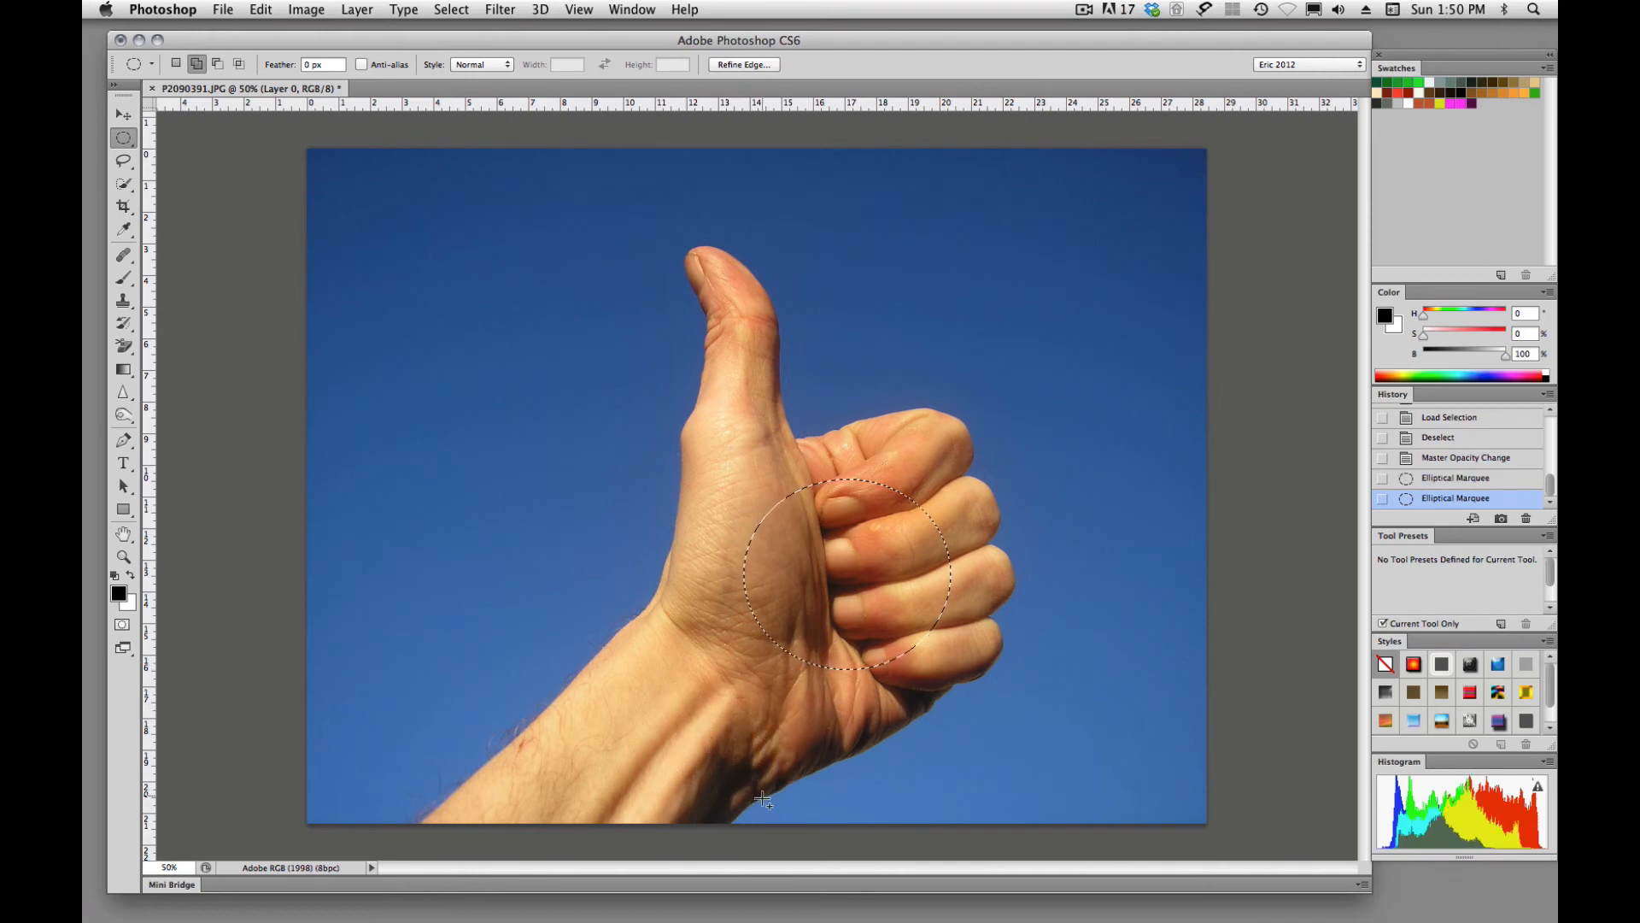
drag(612, 750, 724, 824)
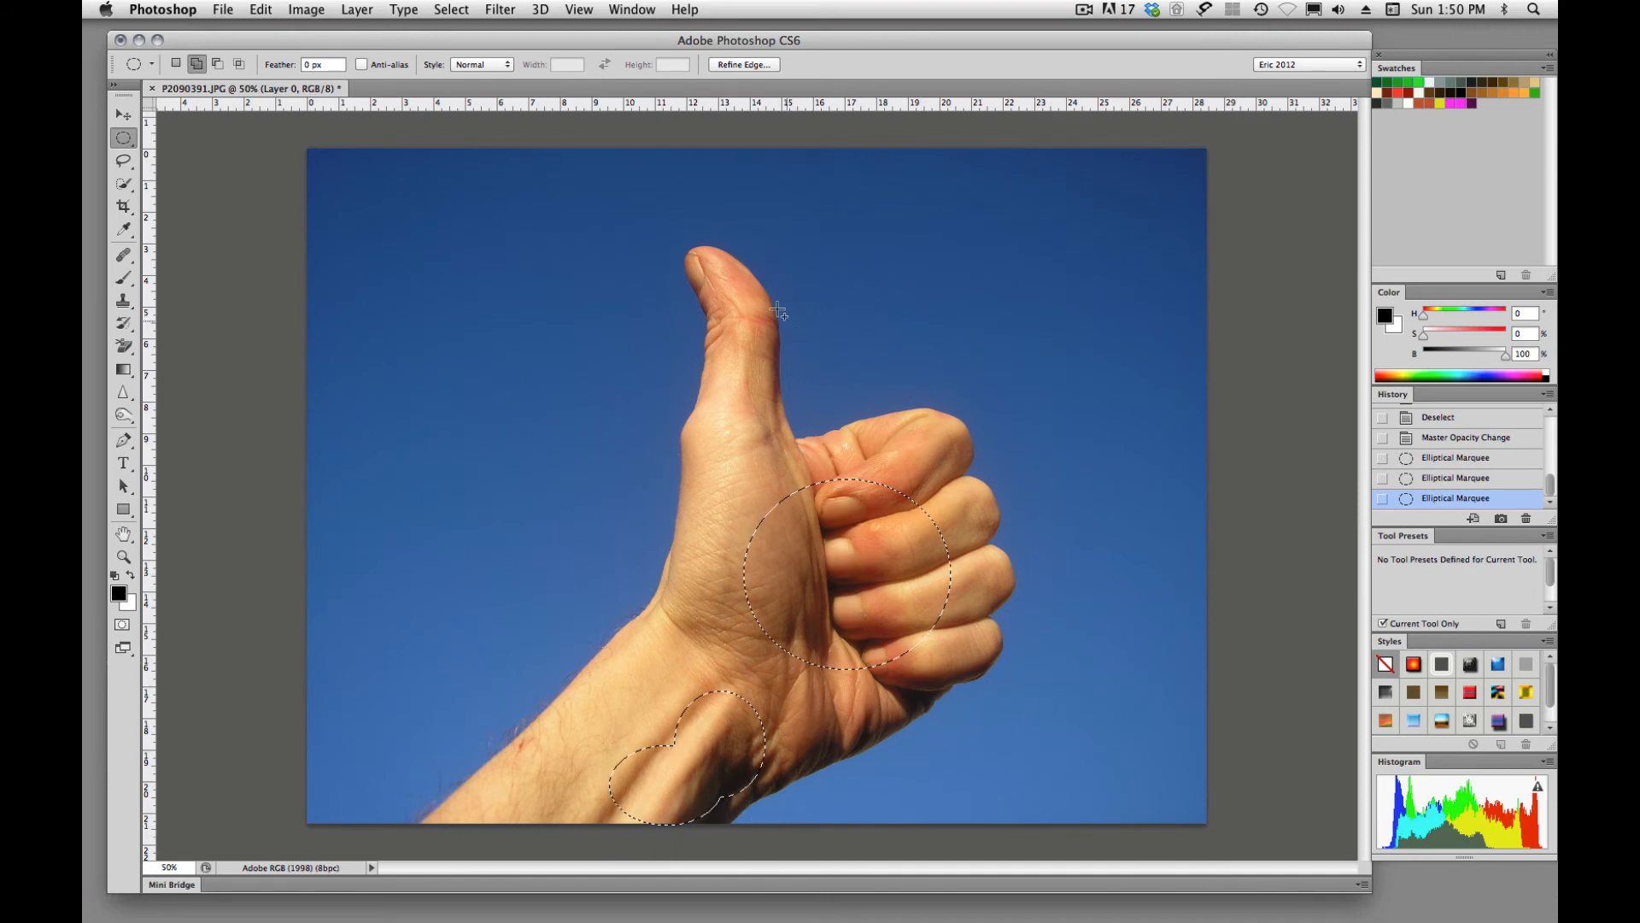
drag(721, 276, 754, 344)
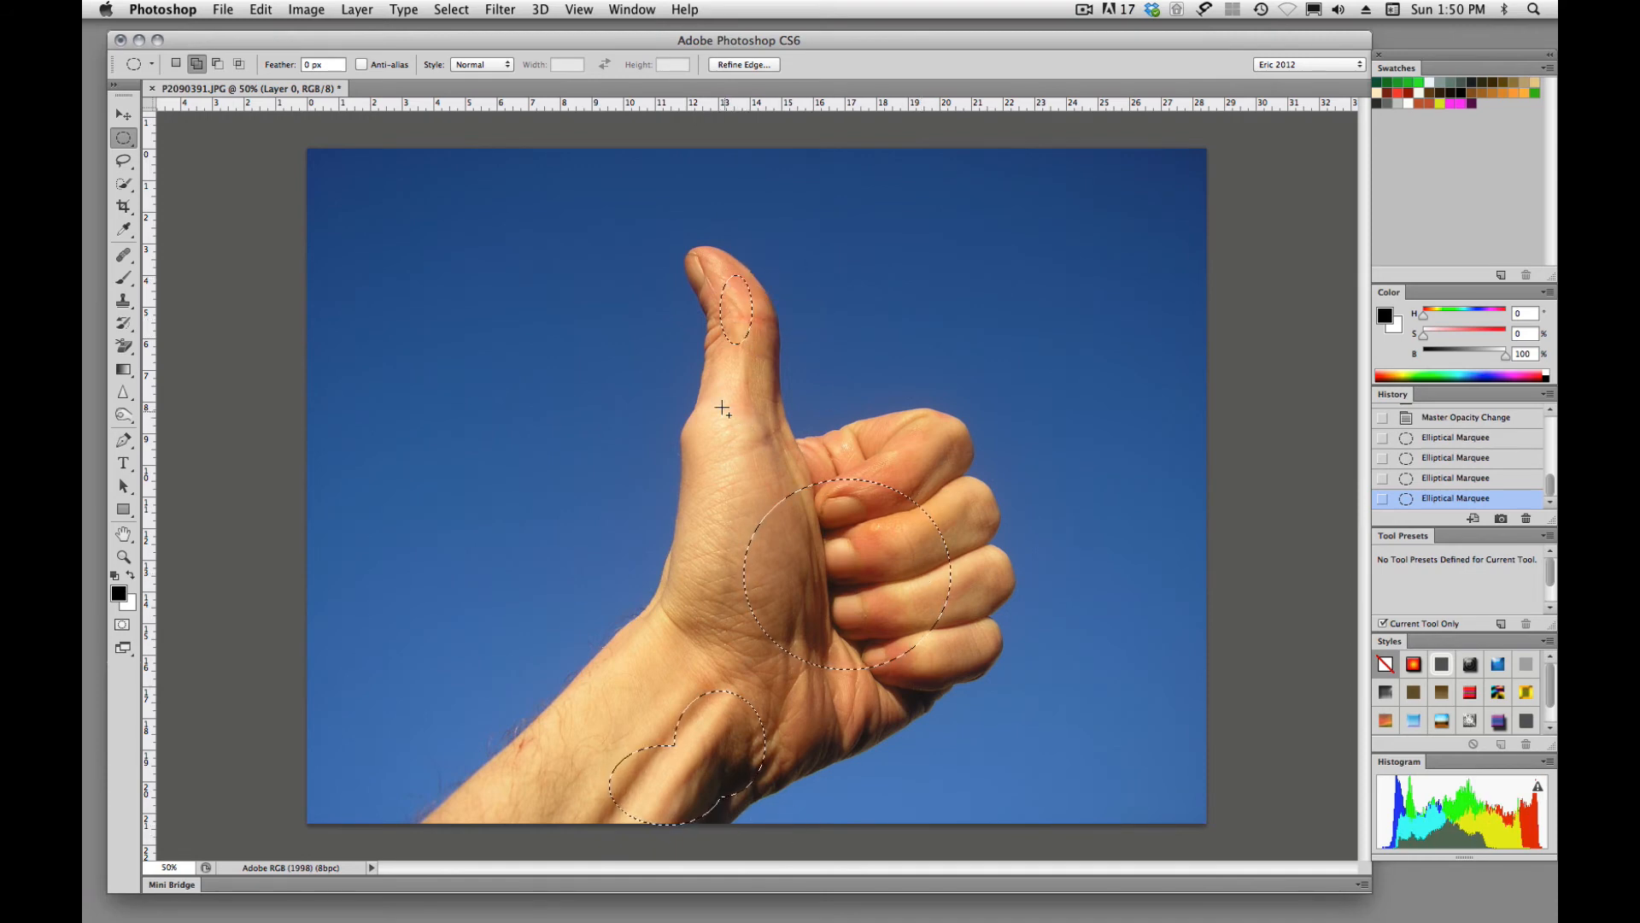
drag(720, 403, 766, 553)
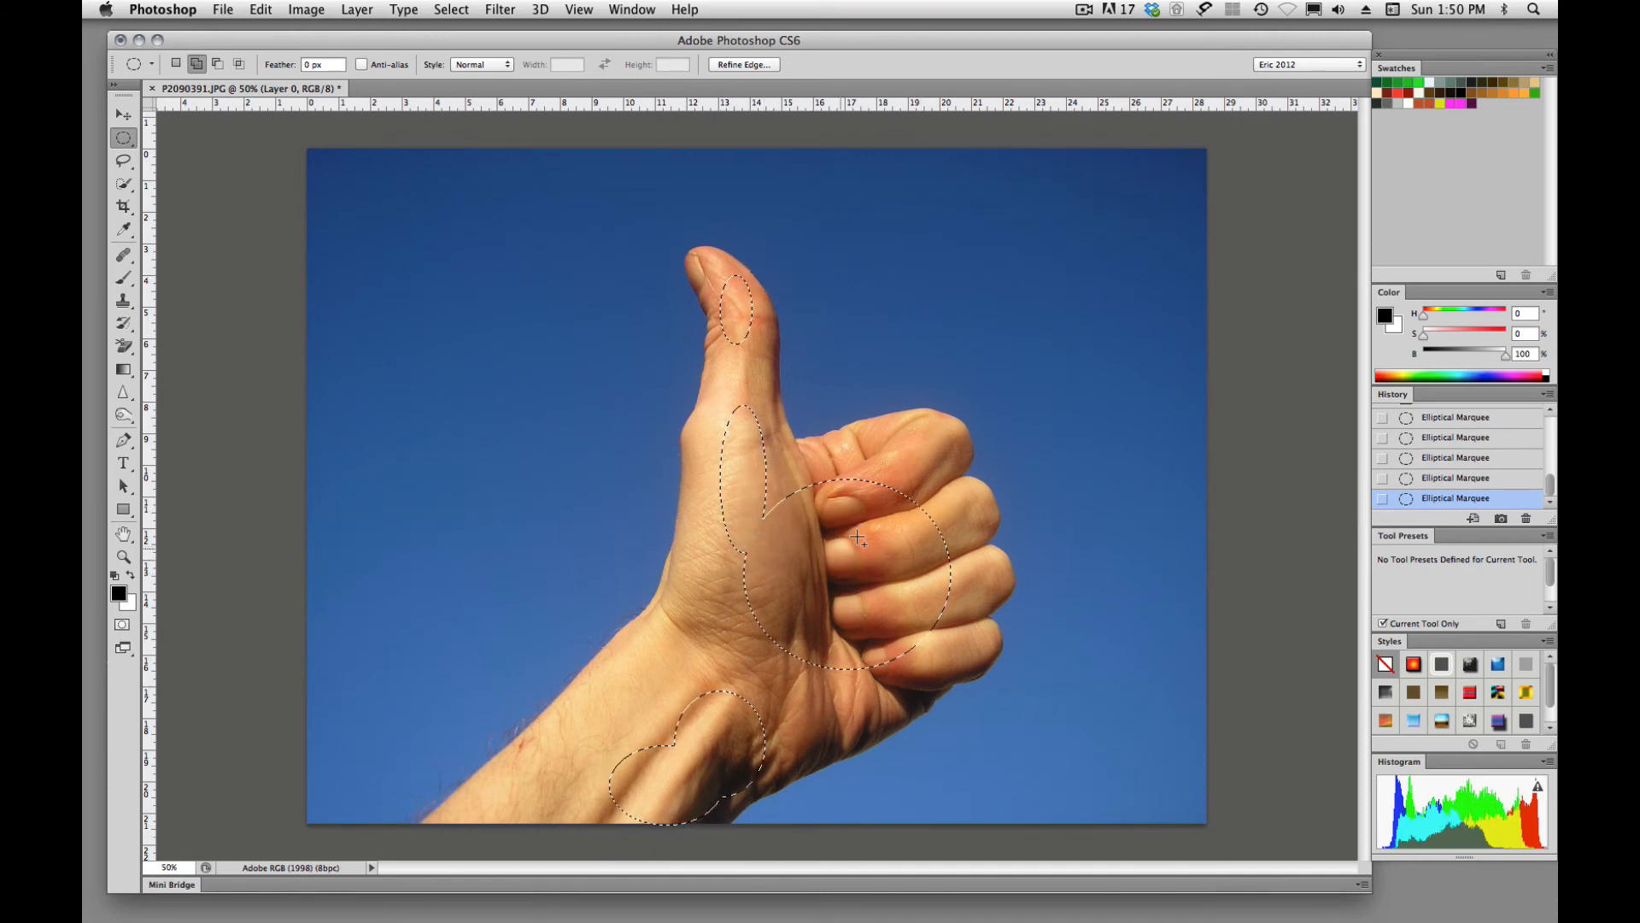
drag(908, 426, 982, 626)
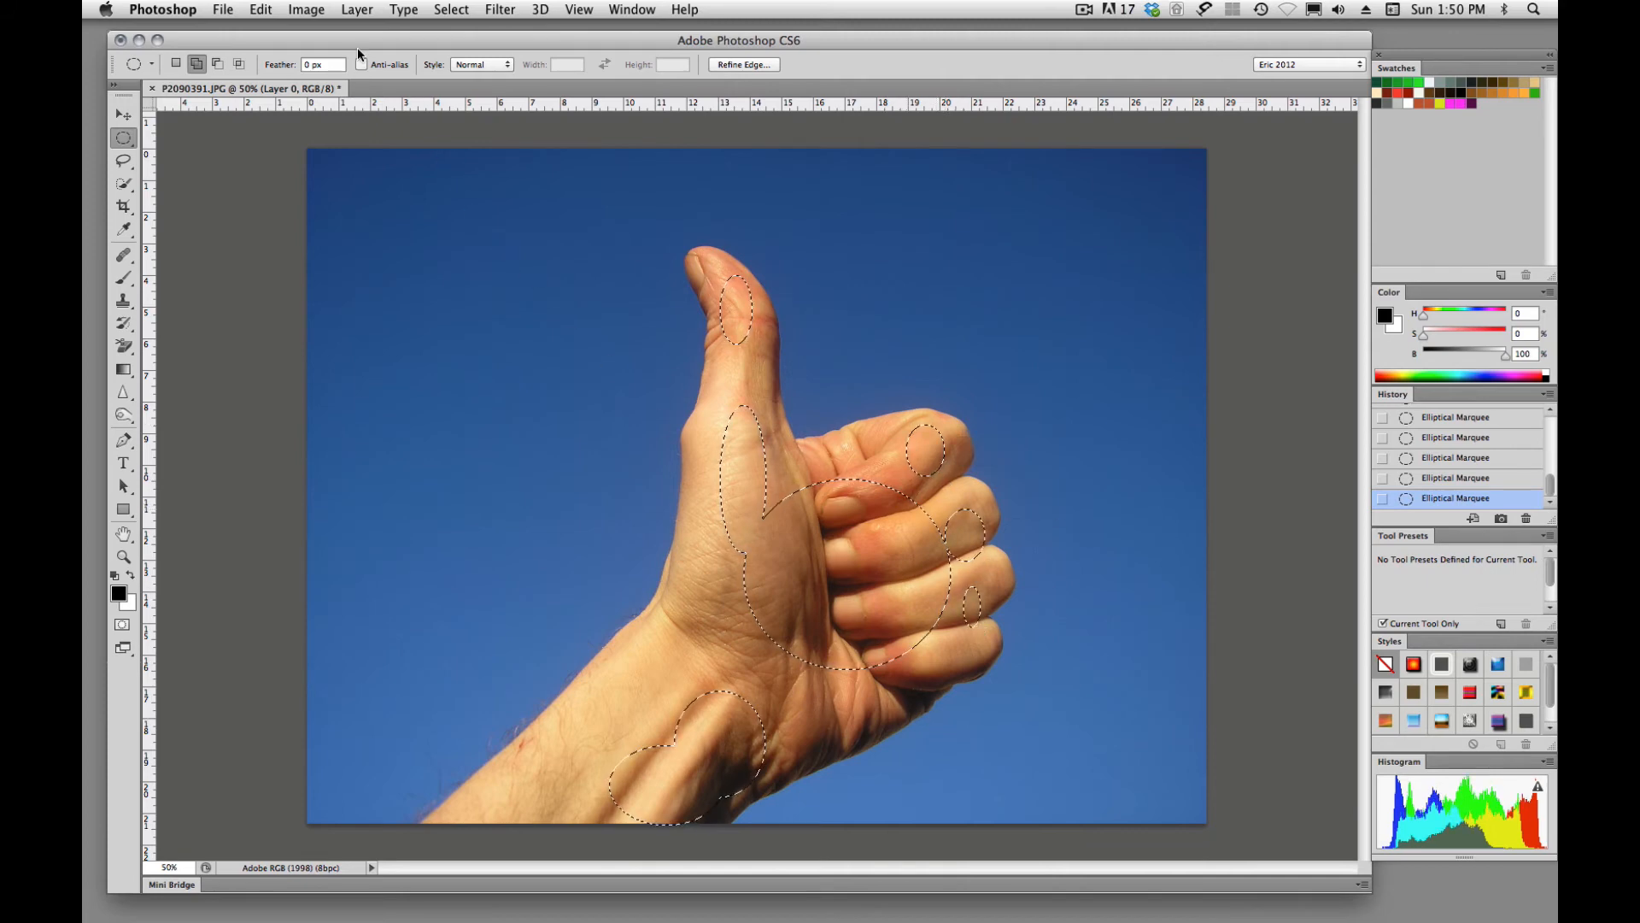
Step: Try to extend the elliptical selections across the hand with Grow, and undo it
click(446, 9)
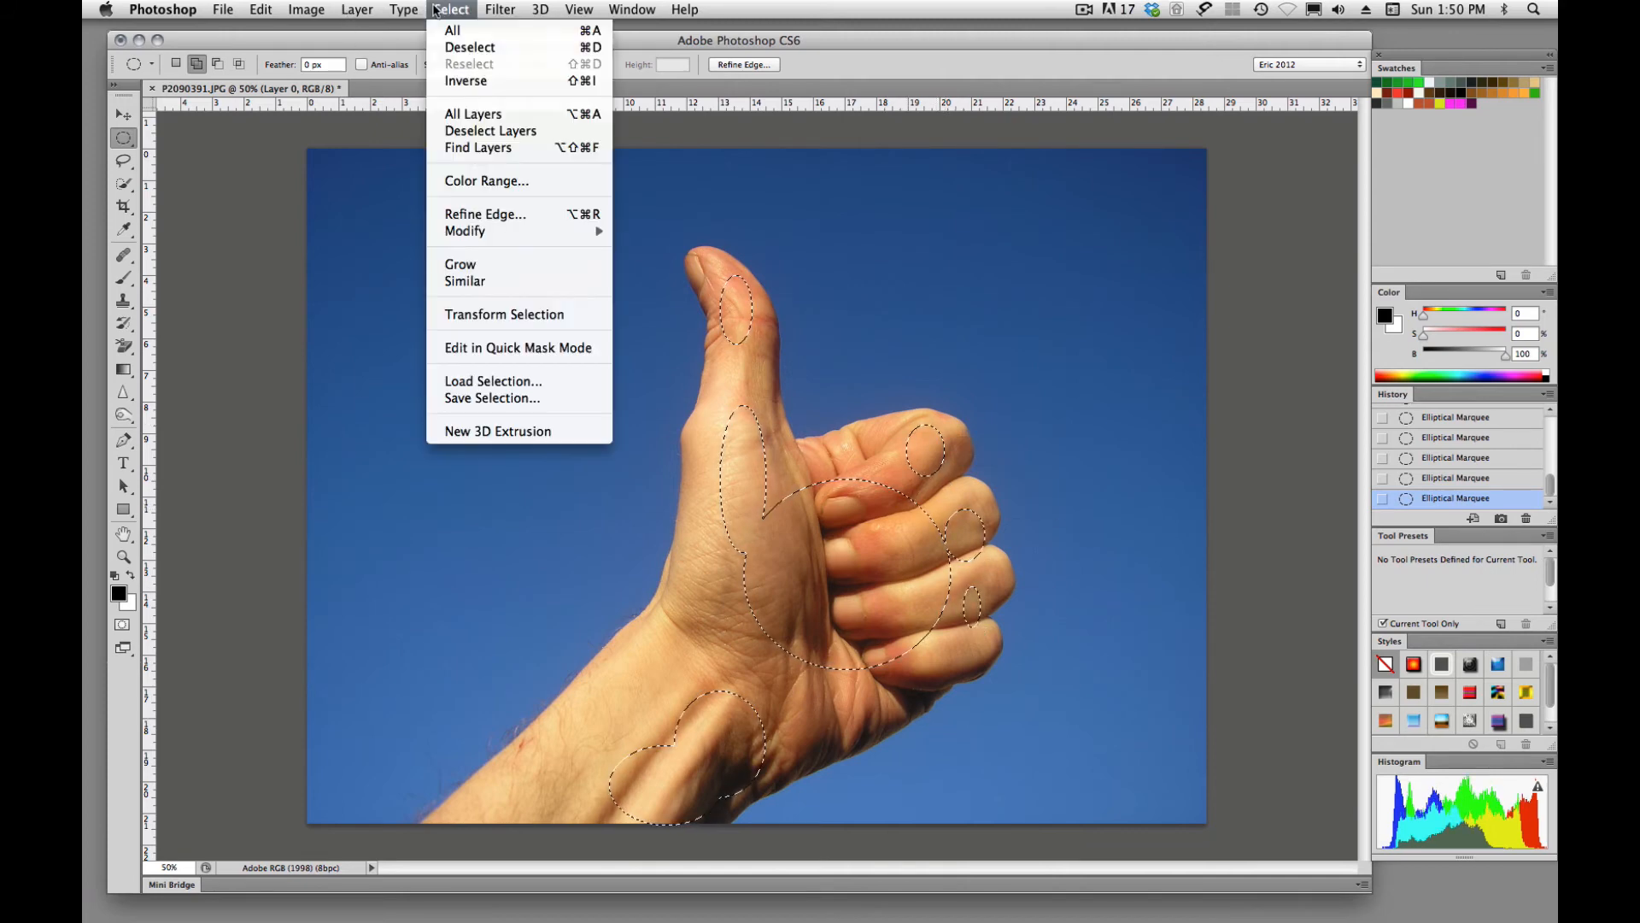
click(469, 269)
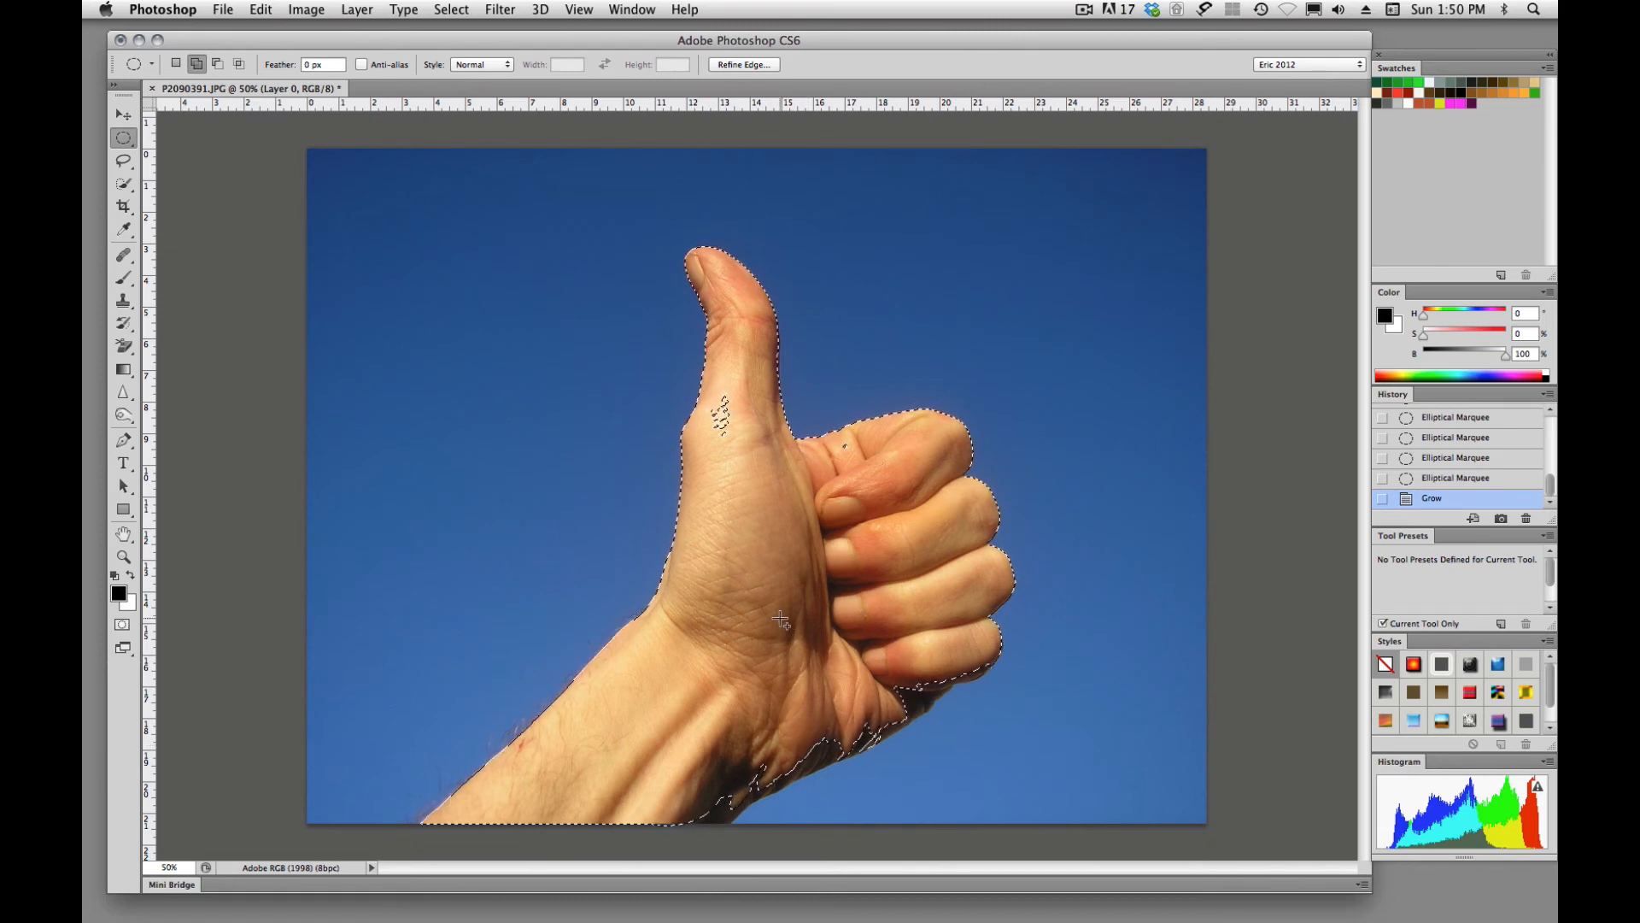
key(super+z)
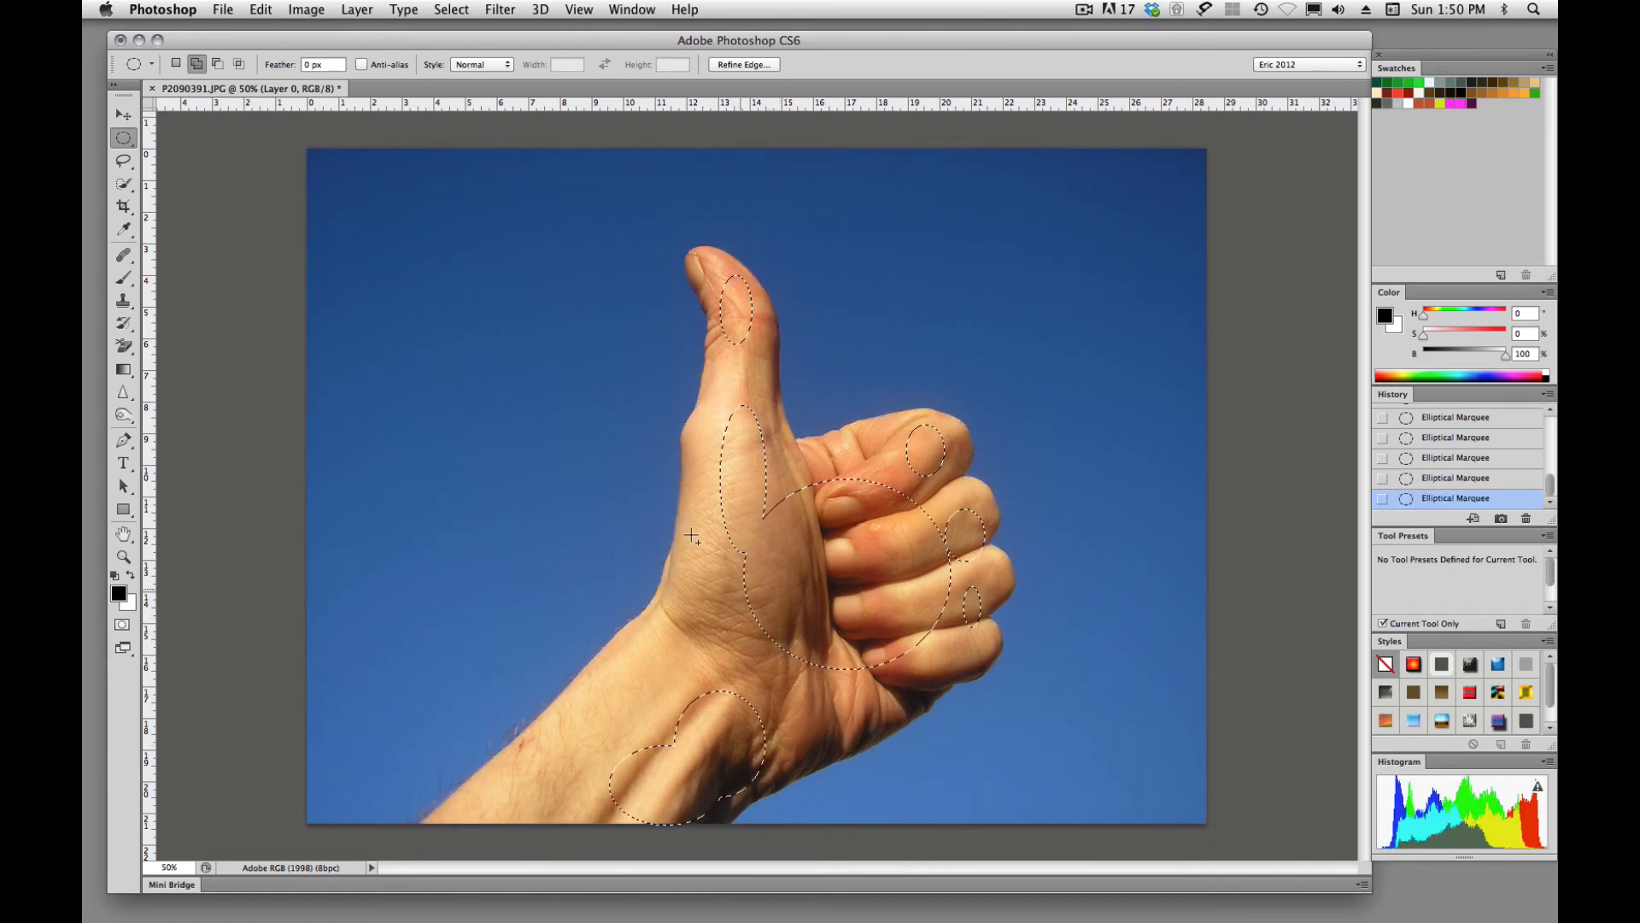
Step: Extend the elliptical selections to matching skin colours across the image with Similar, and deselect
click(452, 9)
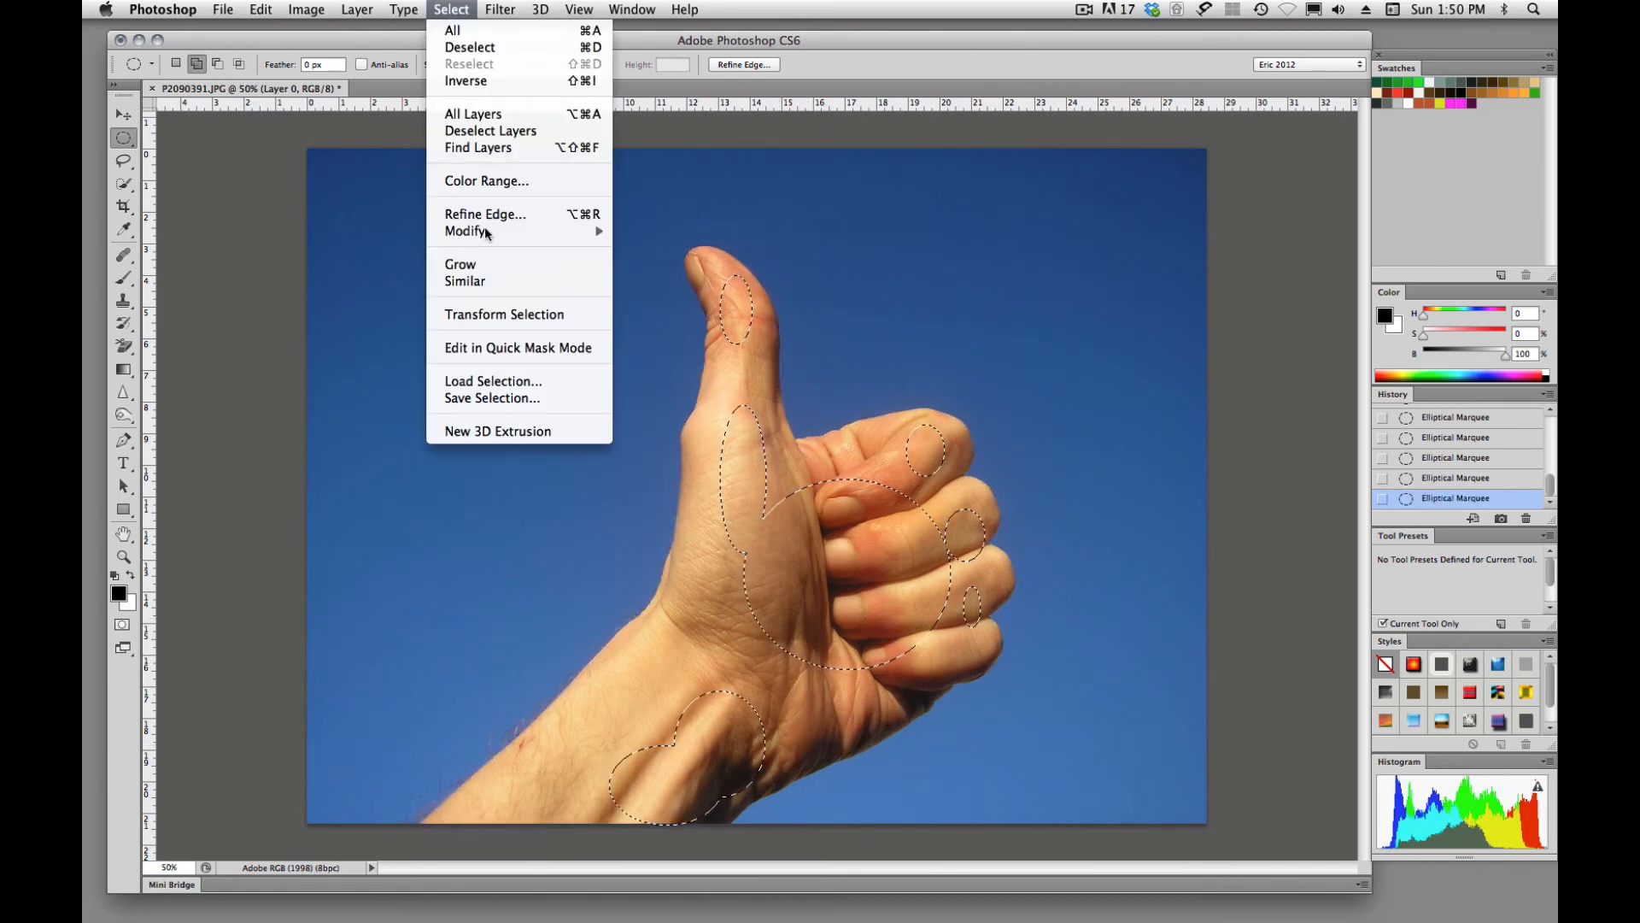
click(479, 284)
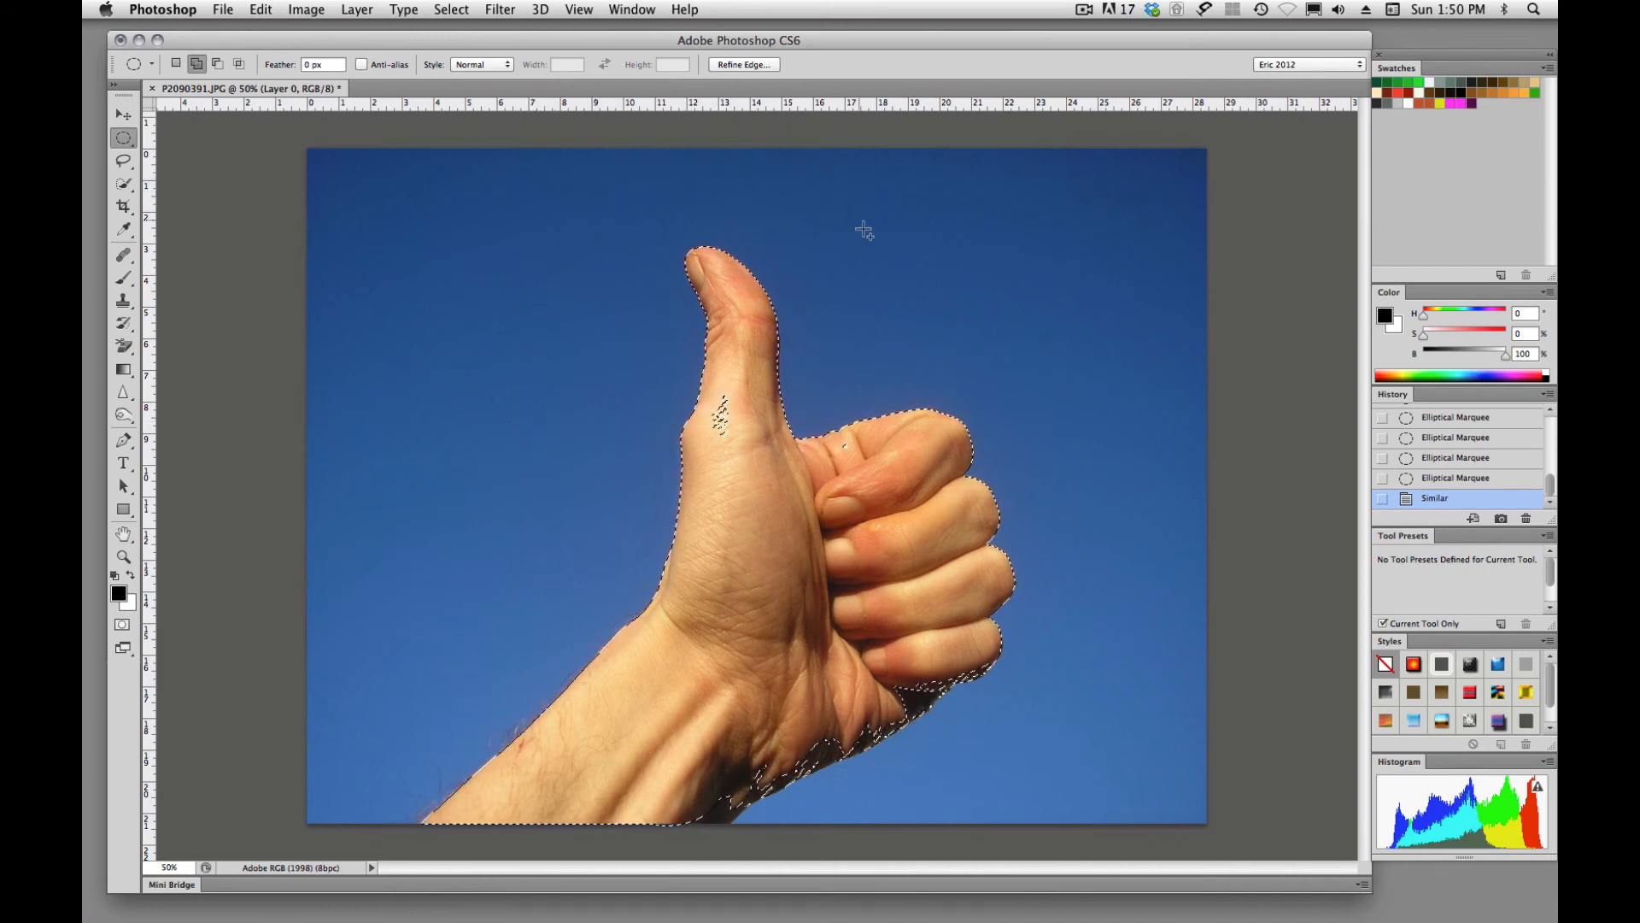
click(1056, 457)
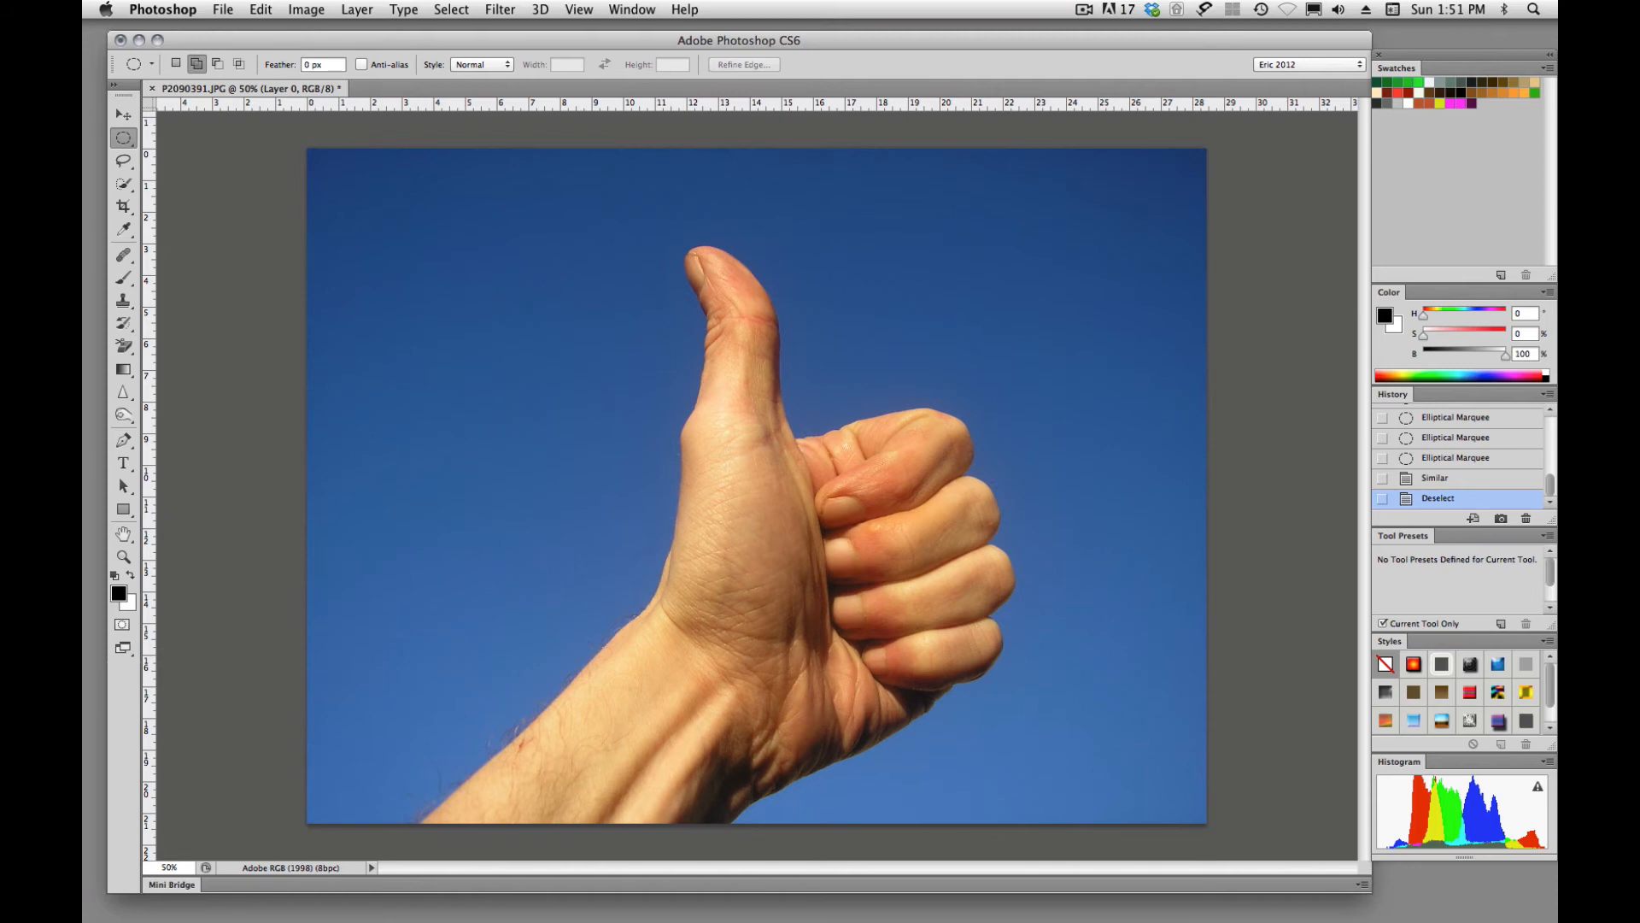
Step: Load the saved hand-and-arm selection and expand it outward with the Expand command
key(super+alt+6)
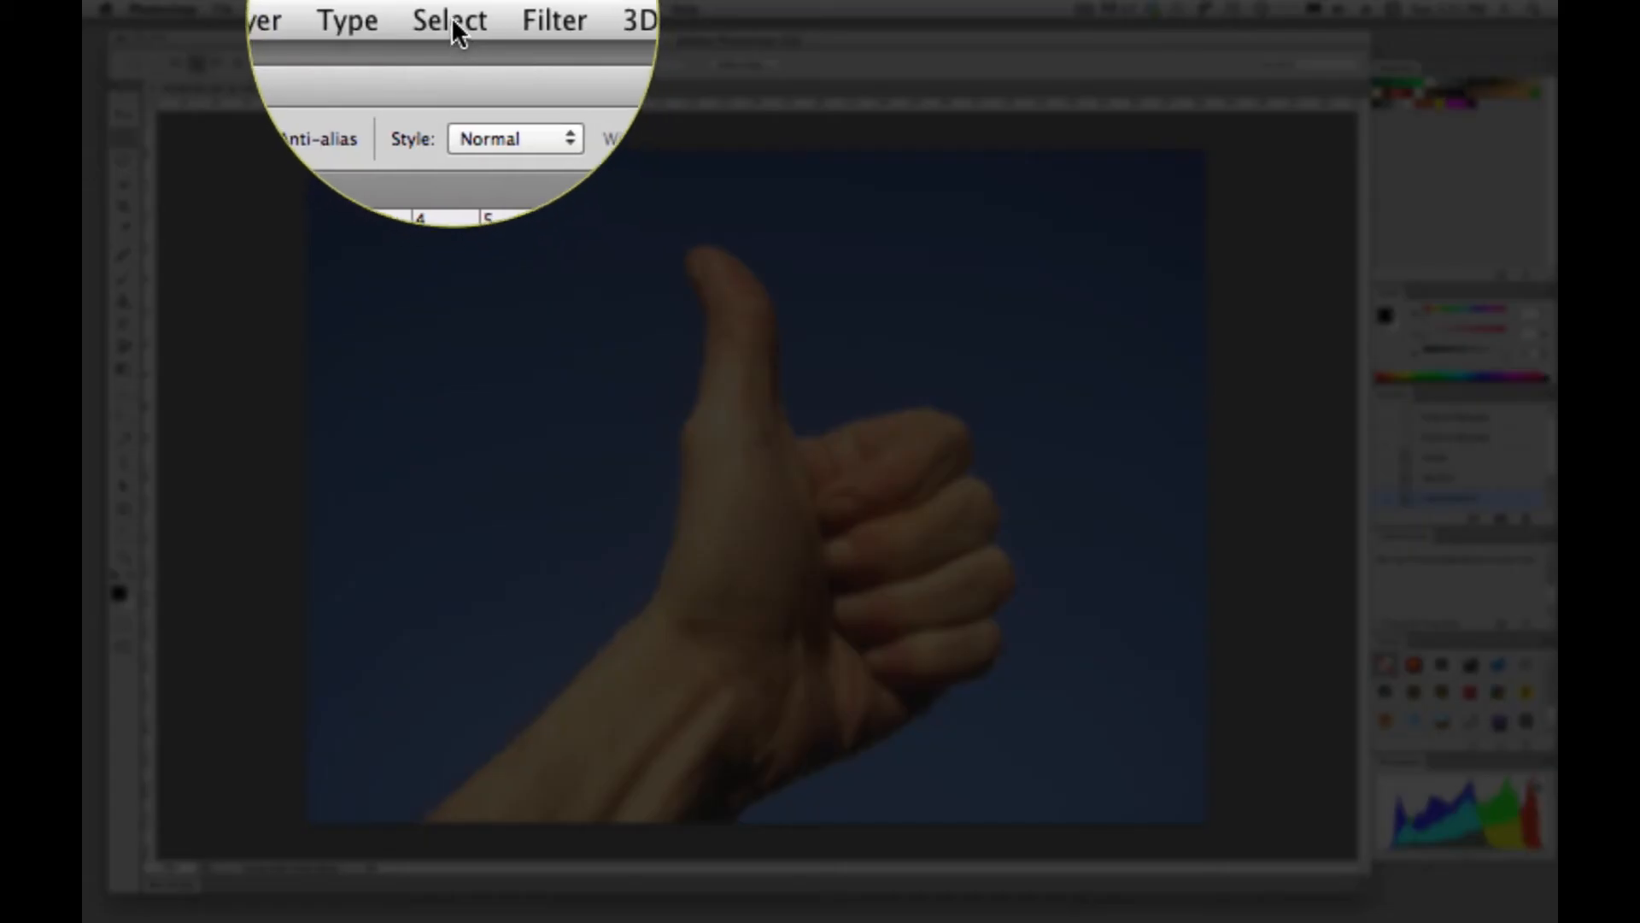
click(451, 9)
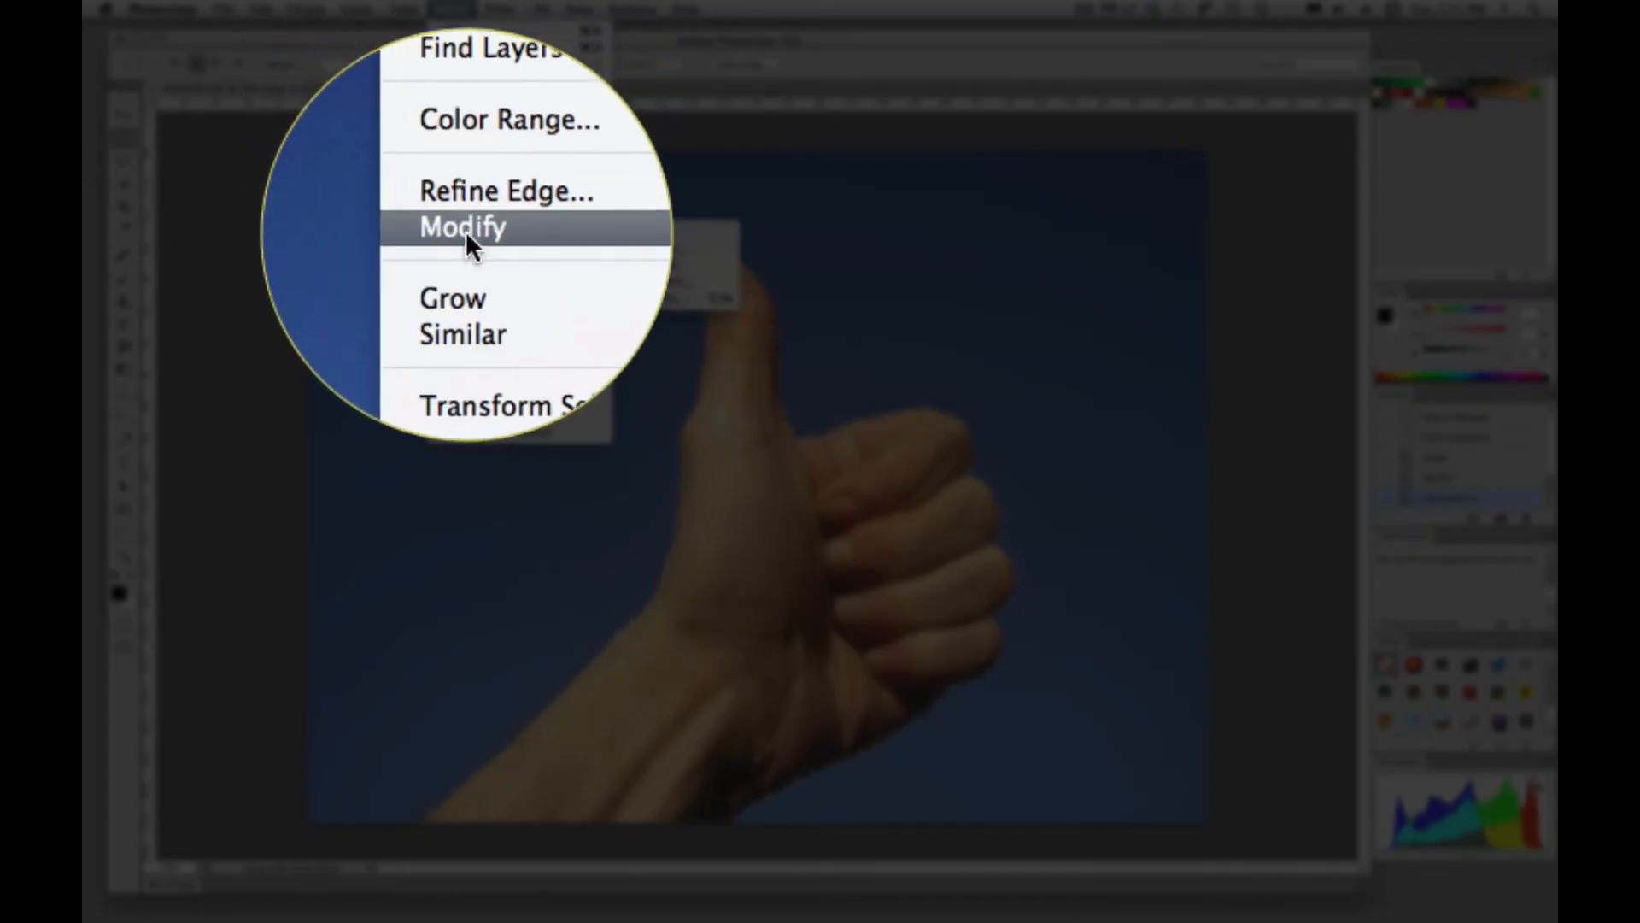
mouse_move(586, 235)
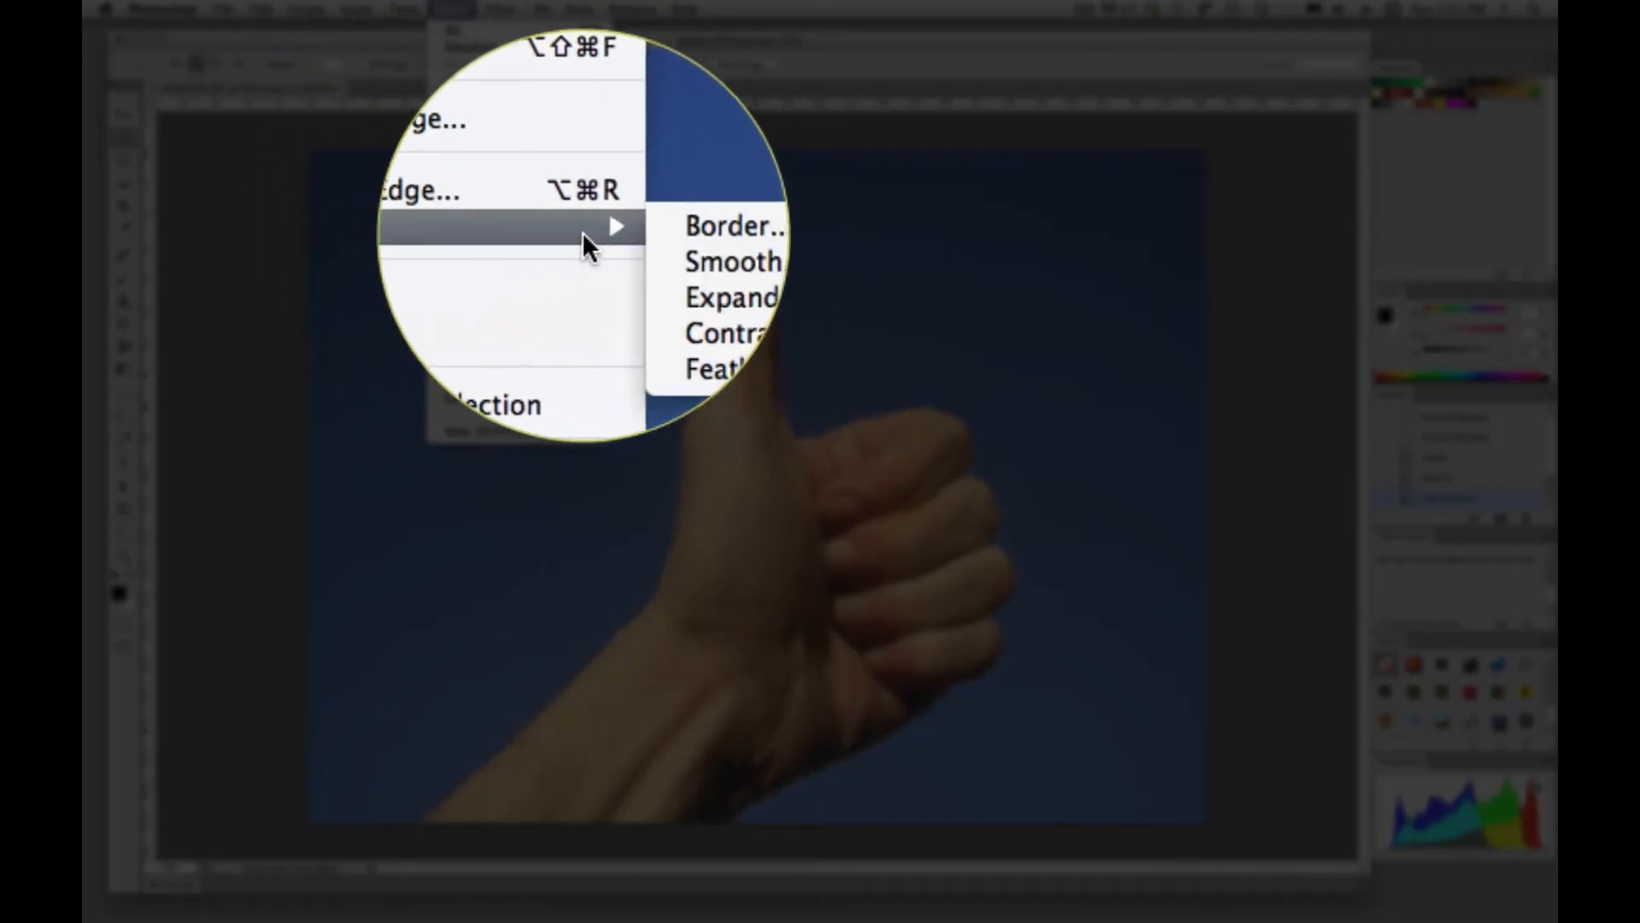
click(651, 260)
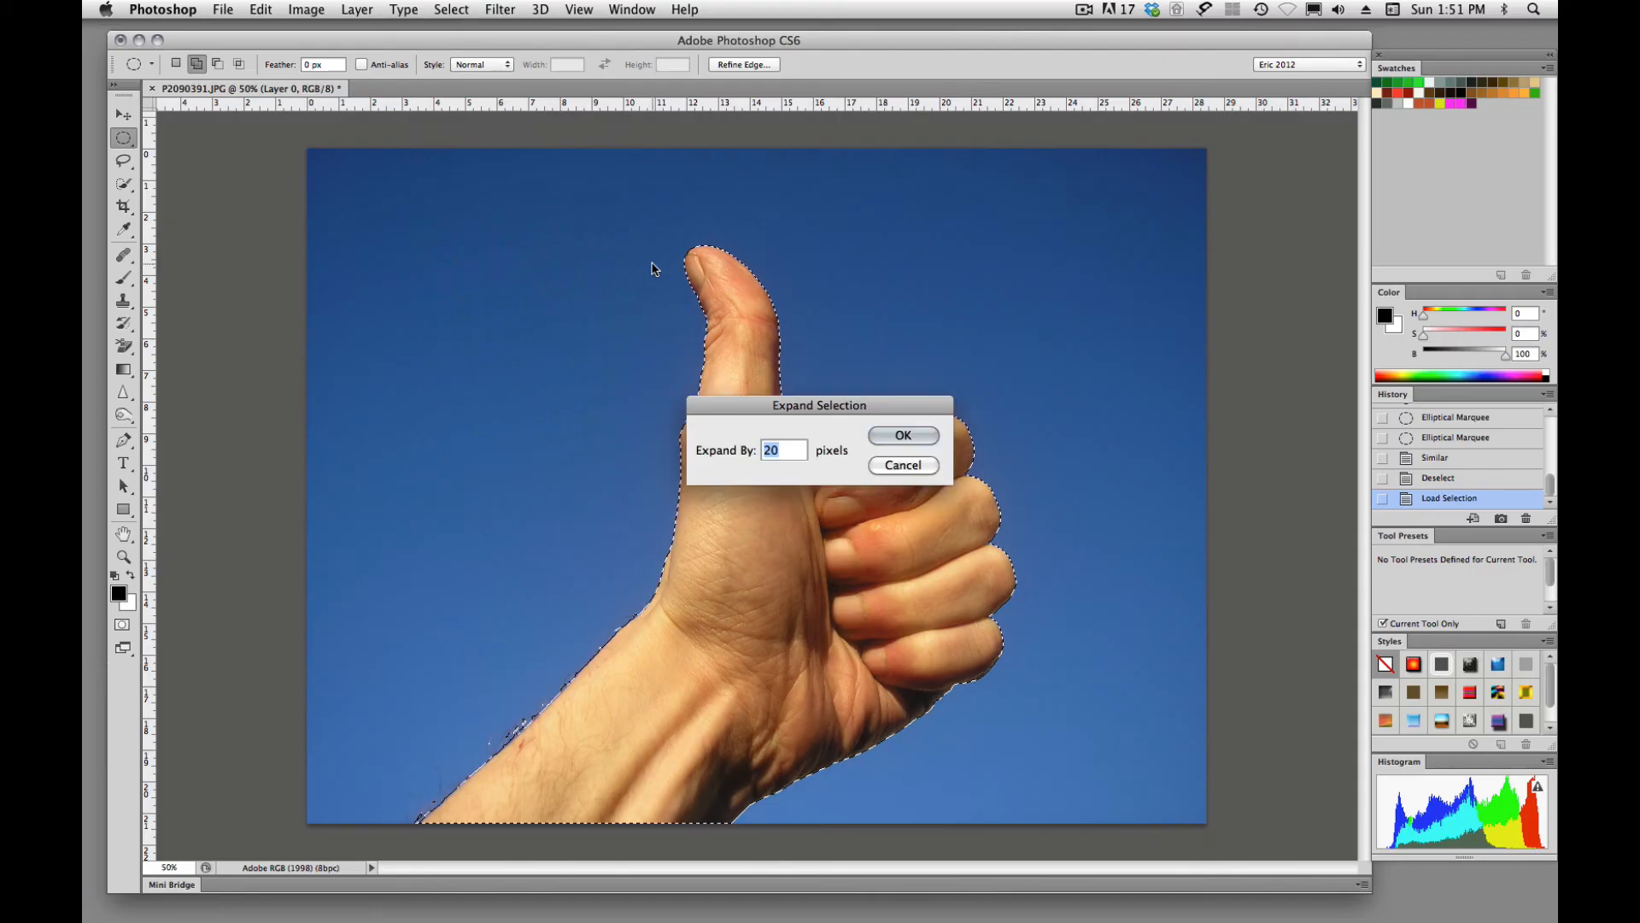
drag(478, 243, 446, 220)
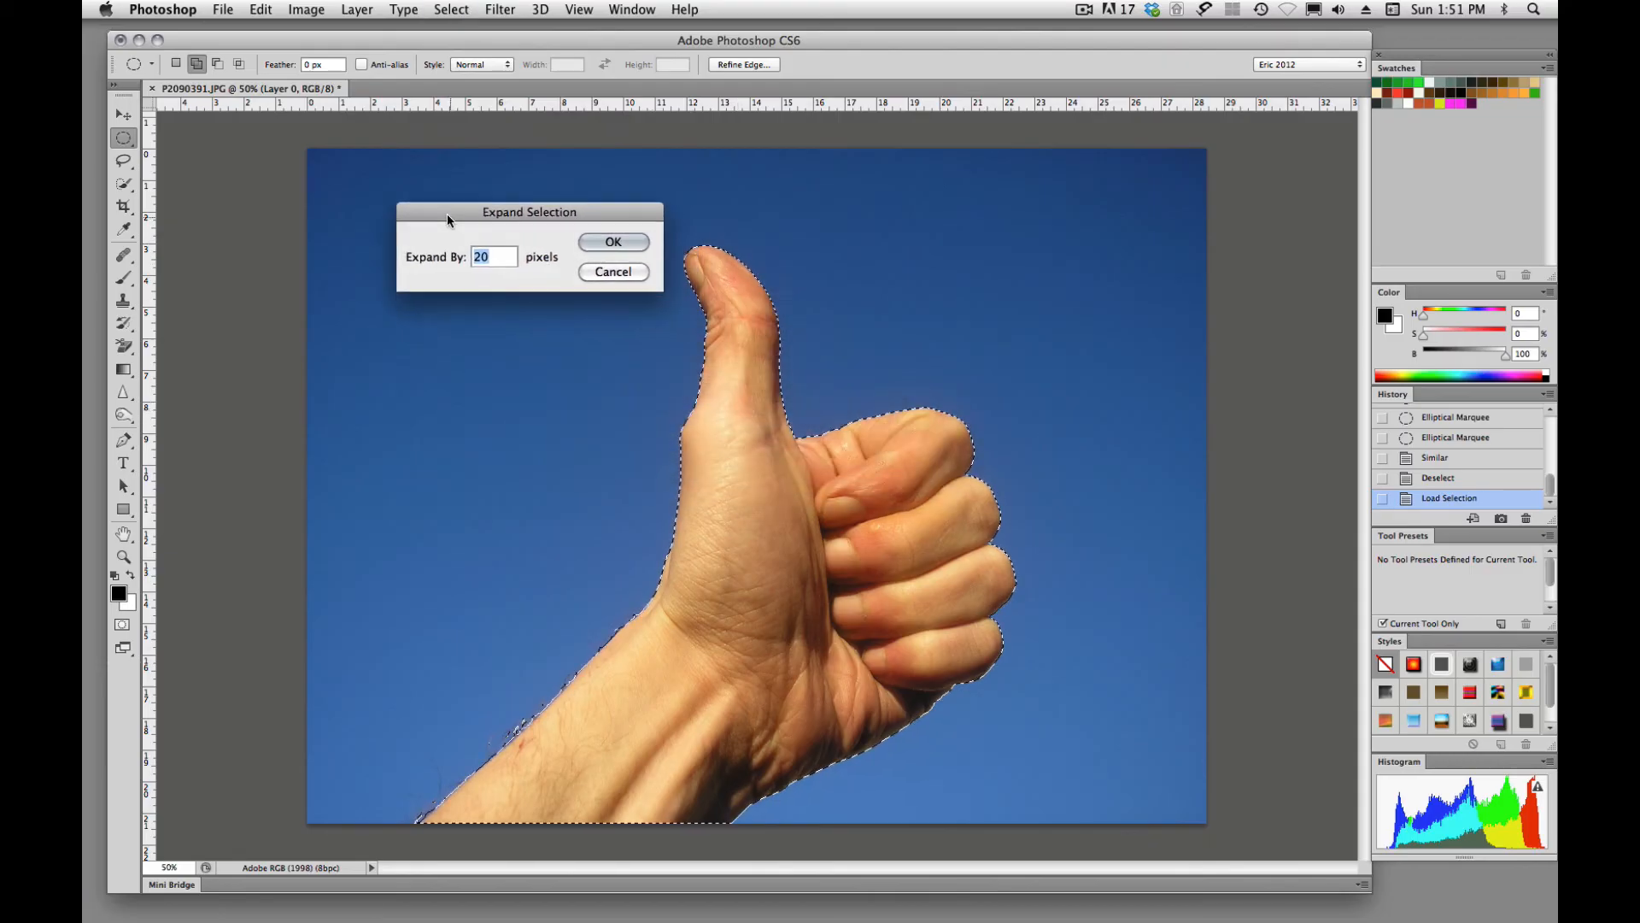
text(1)
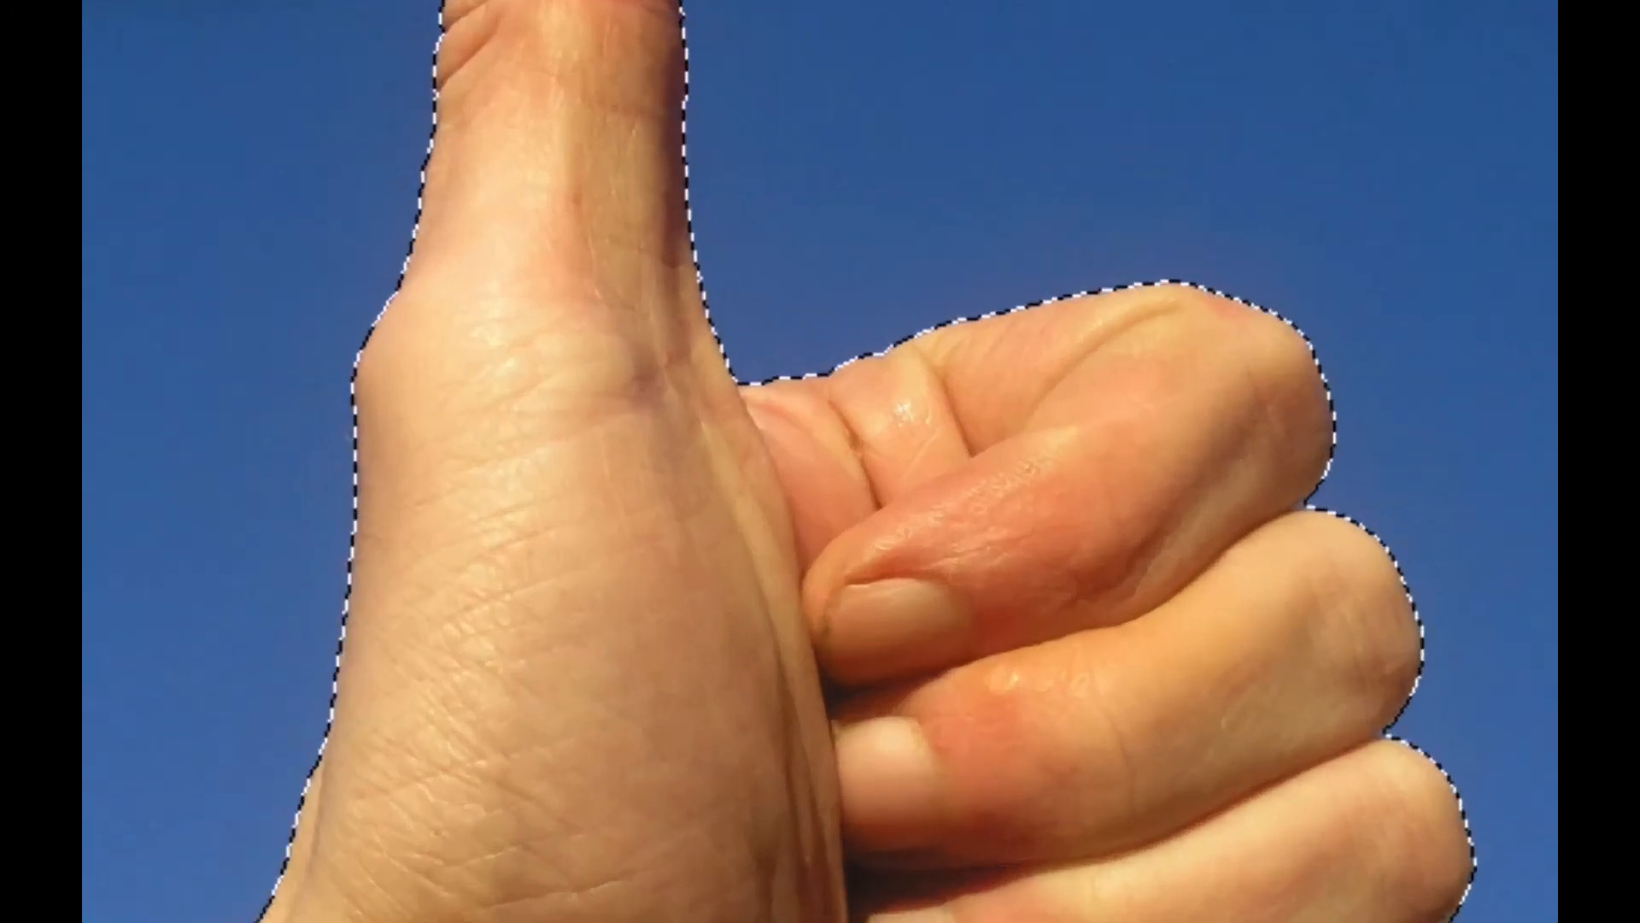
key(Return)
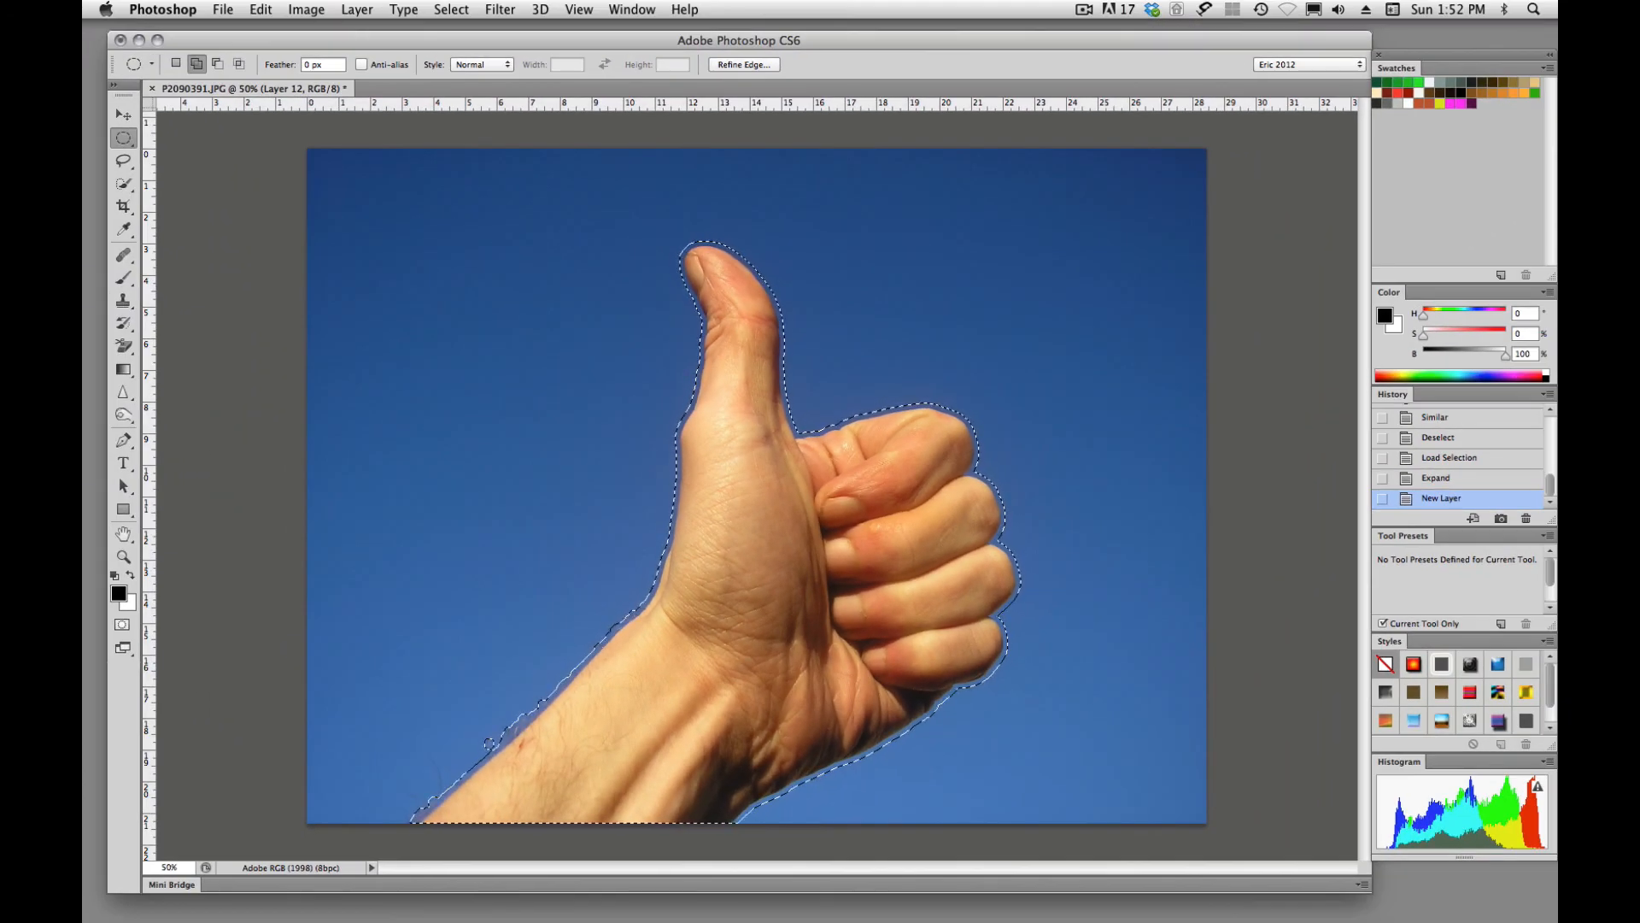
Step: Fill the expanded selection with black on a new layer behind the hand cutout, and deselect
key(alt+BackSpace)
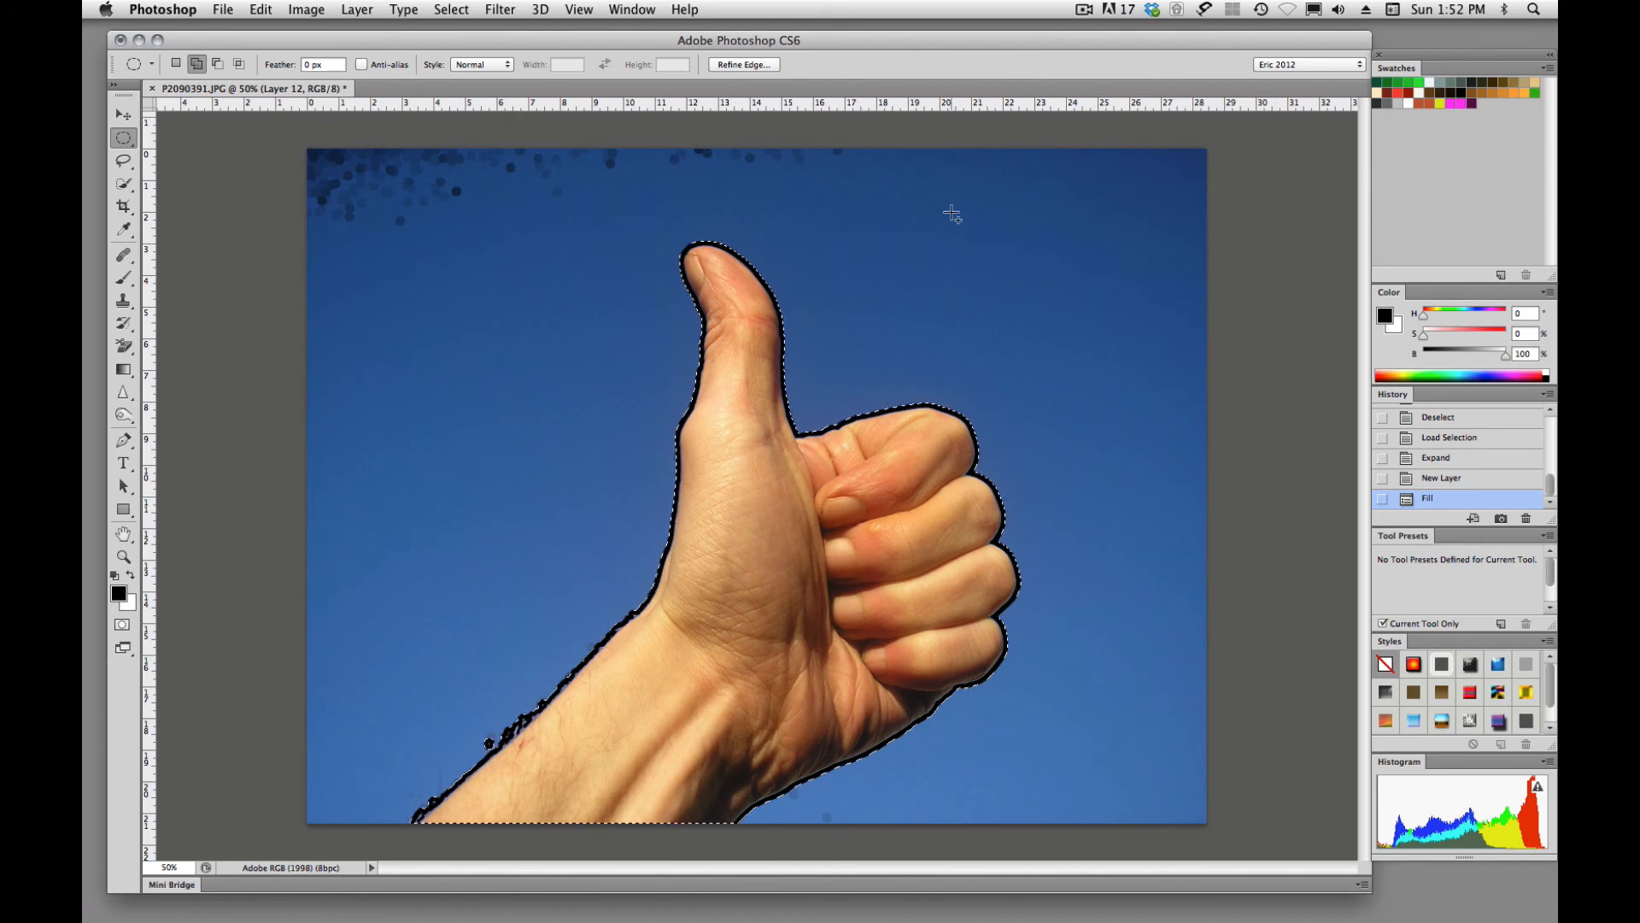
key(super+d)
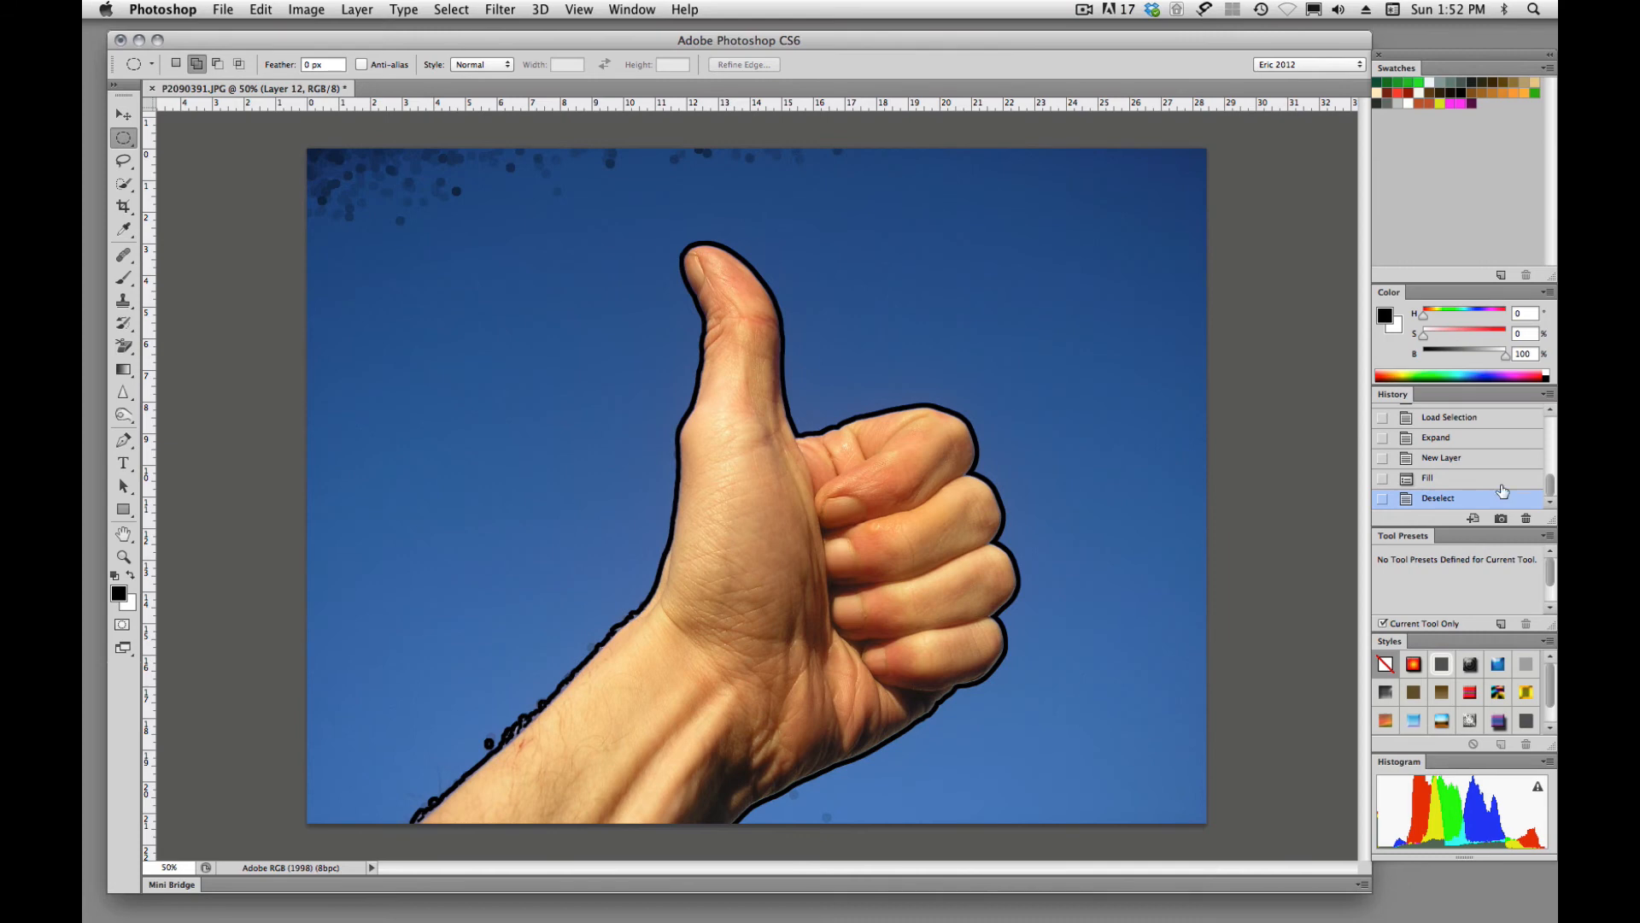
Step: Clear the black specks along the sky's upper edge using a wide rectangular selection, and deselect
key(shift+m)
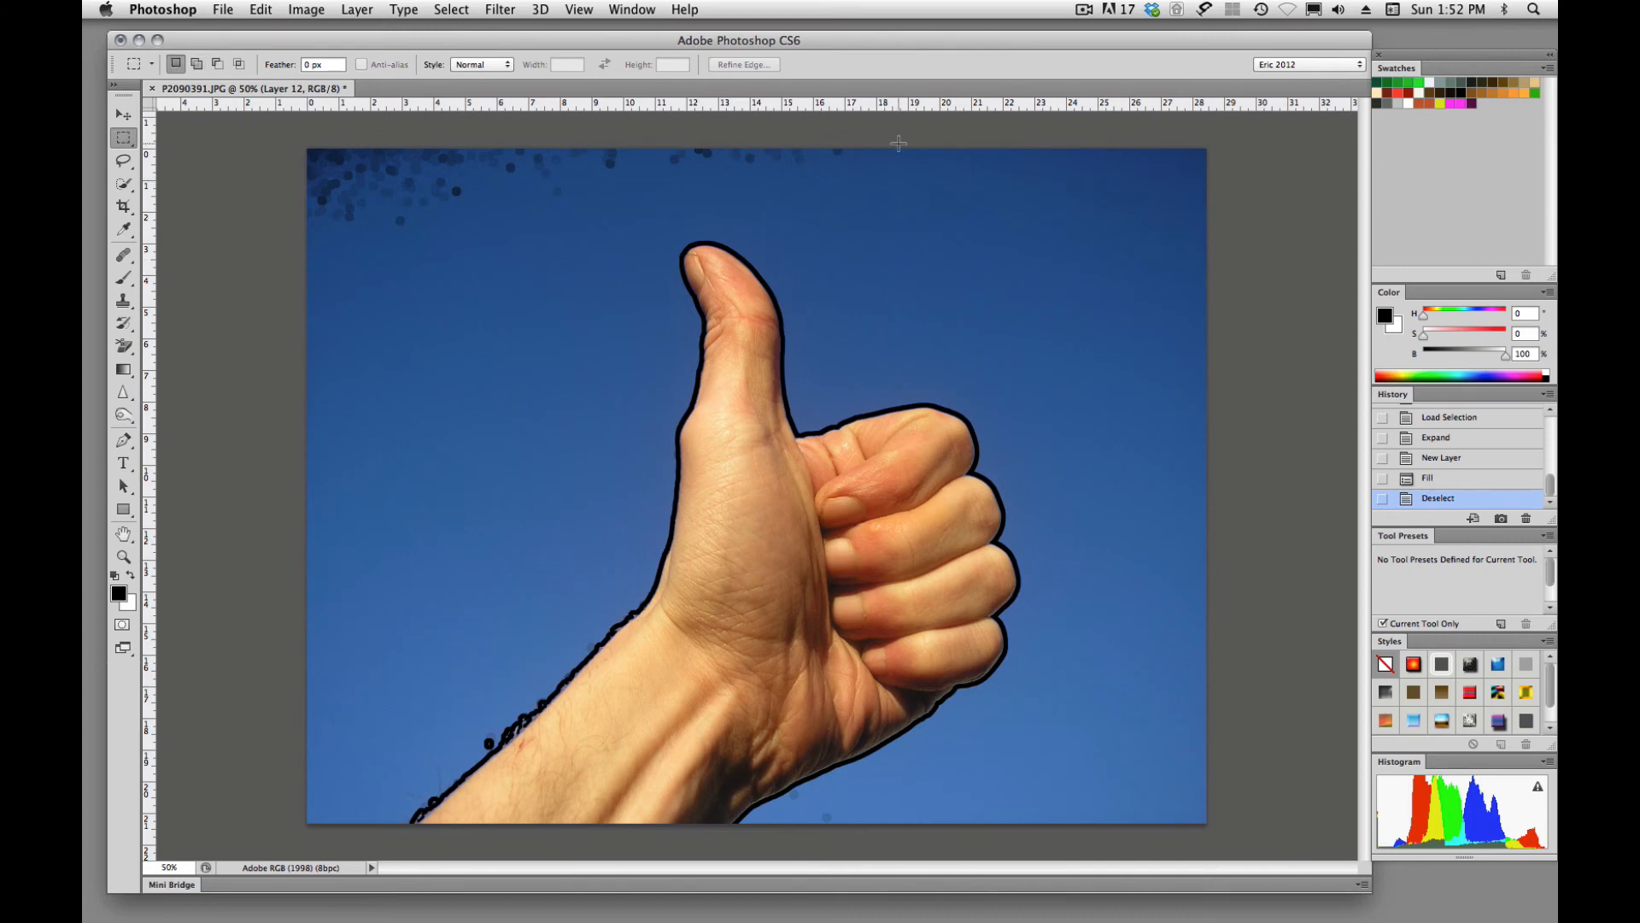
drag(901, 144, 129, 230)
key(Delete)
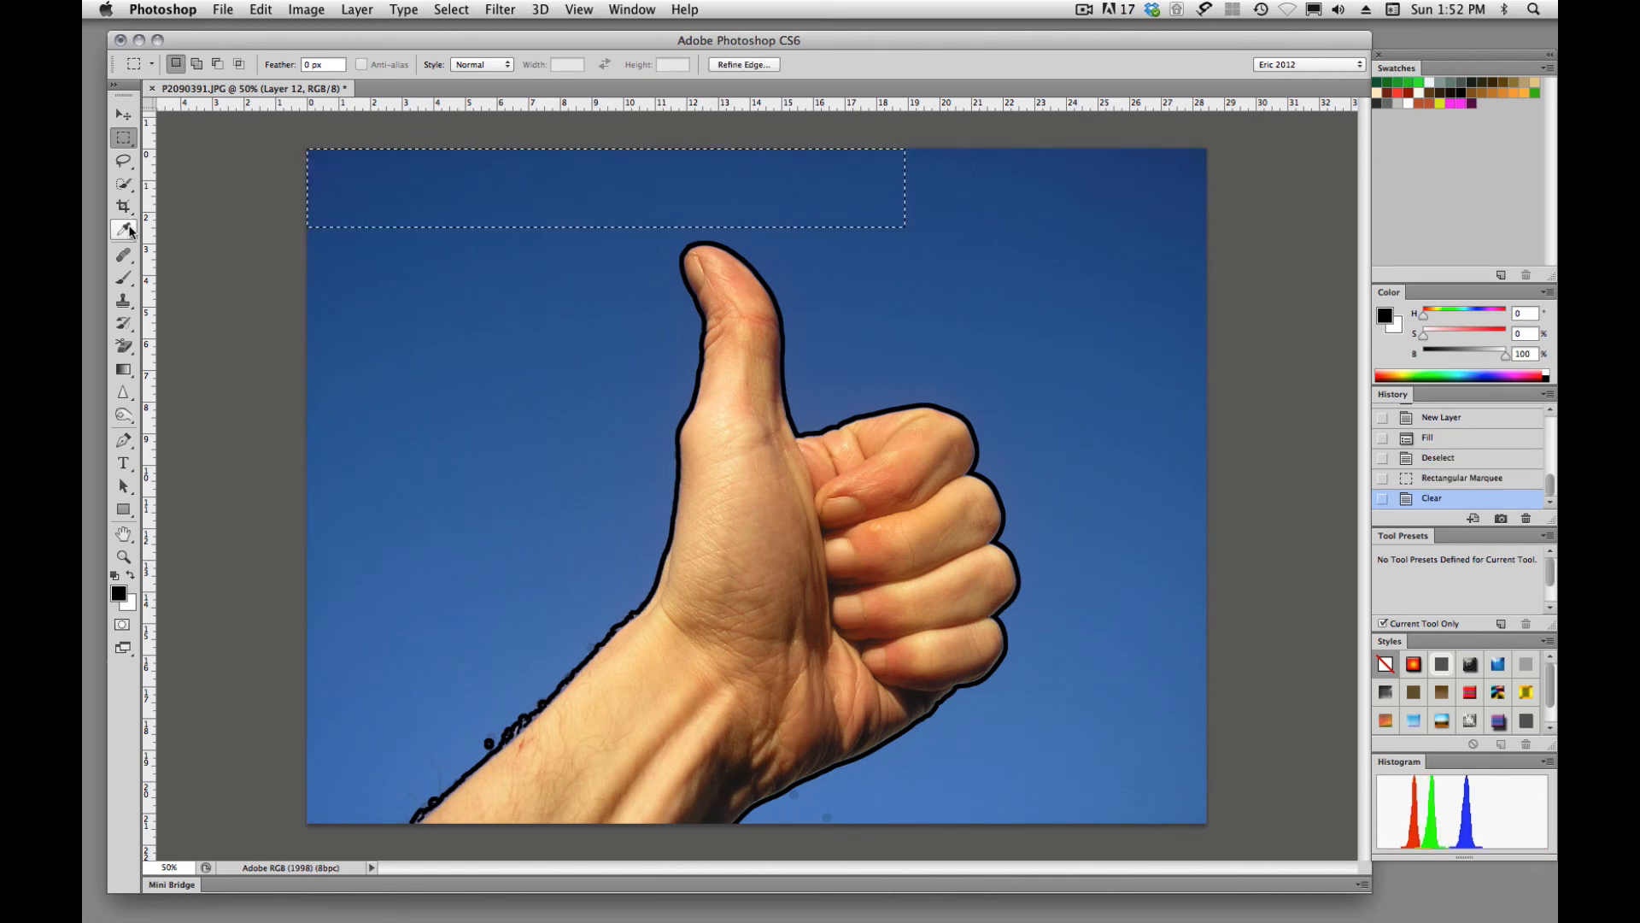
key(super+d)
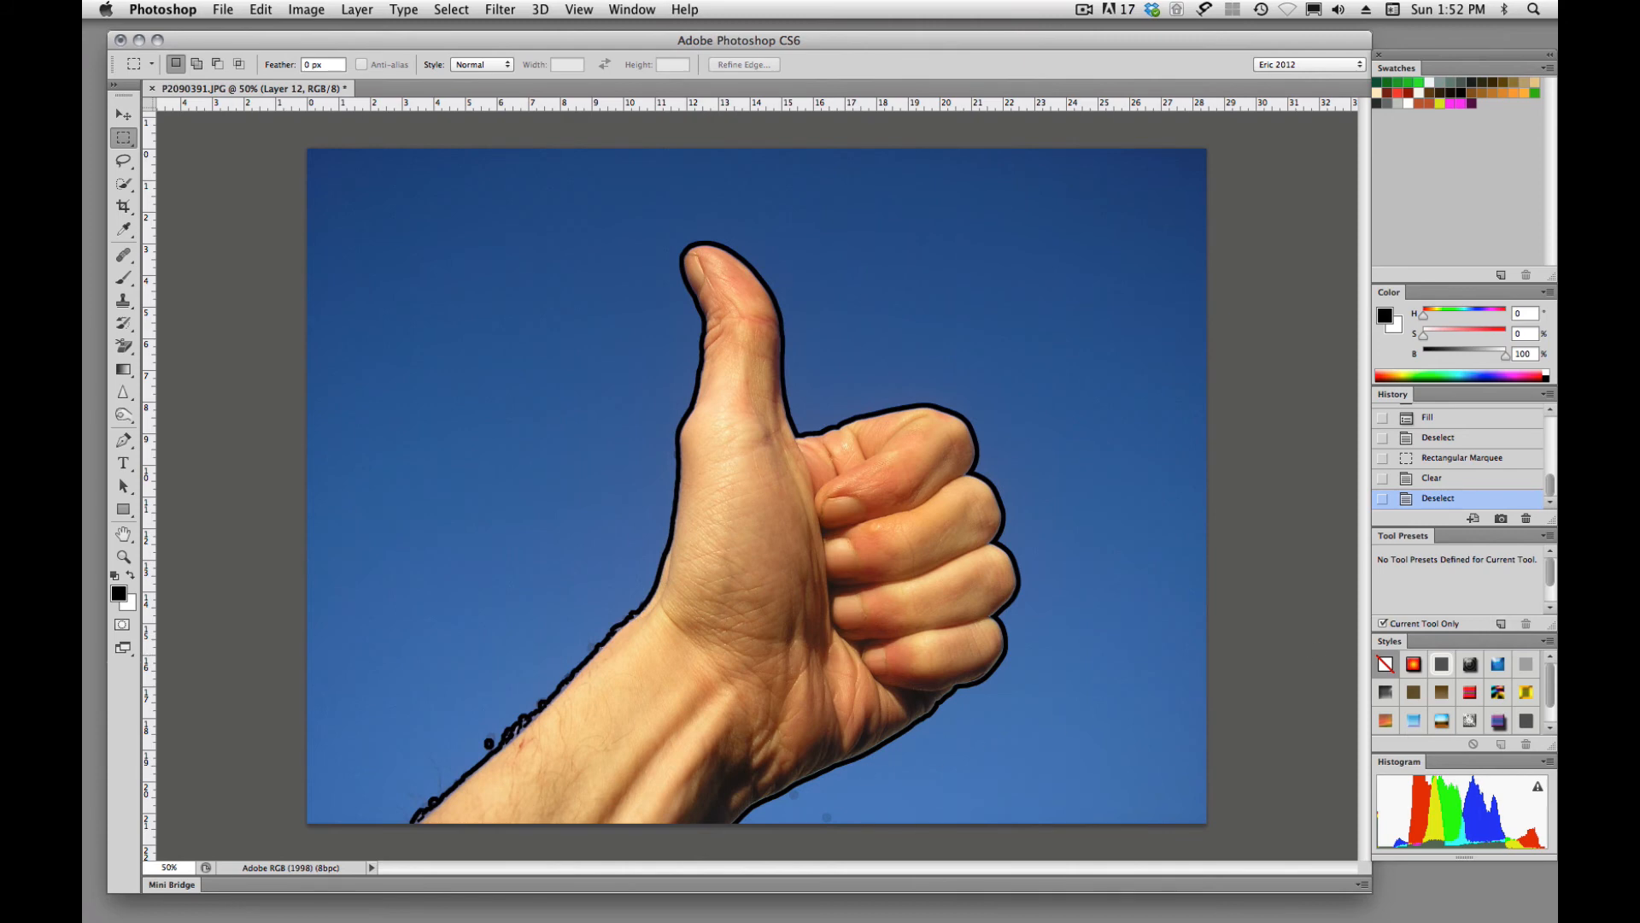
Step: Load the saved hand-and-arm selection, contract it by 10 pixels, and deselect
key(super+alt+6)
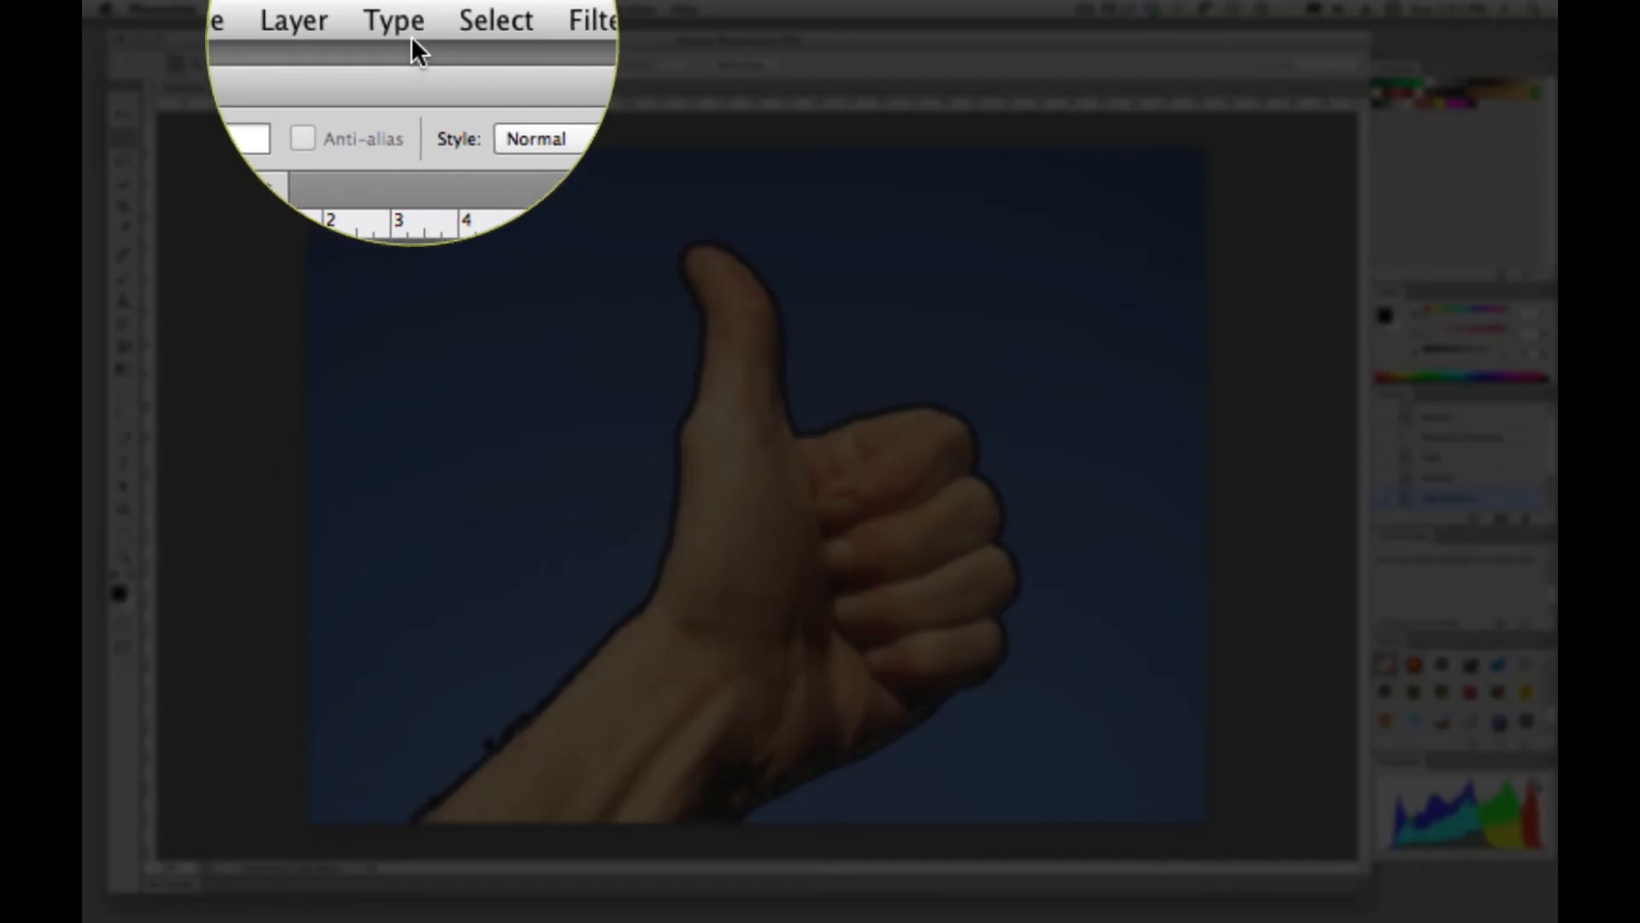
click(451, 9)
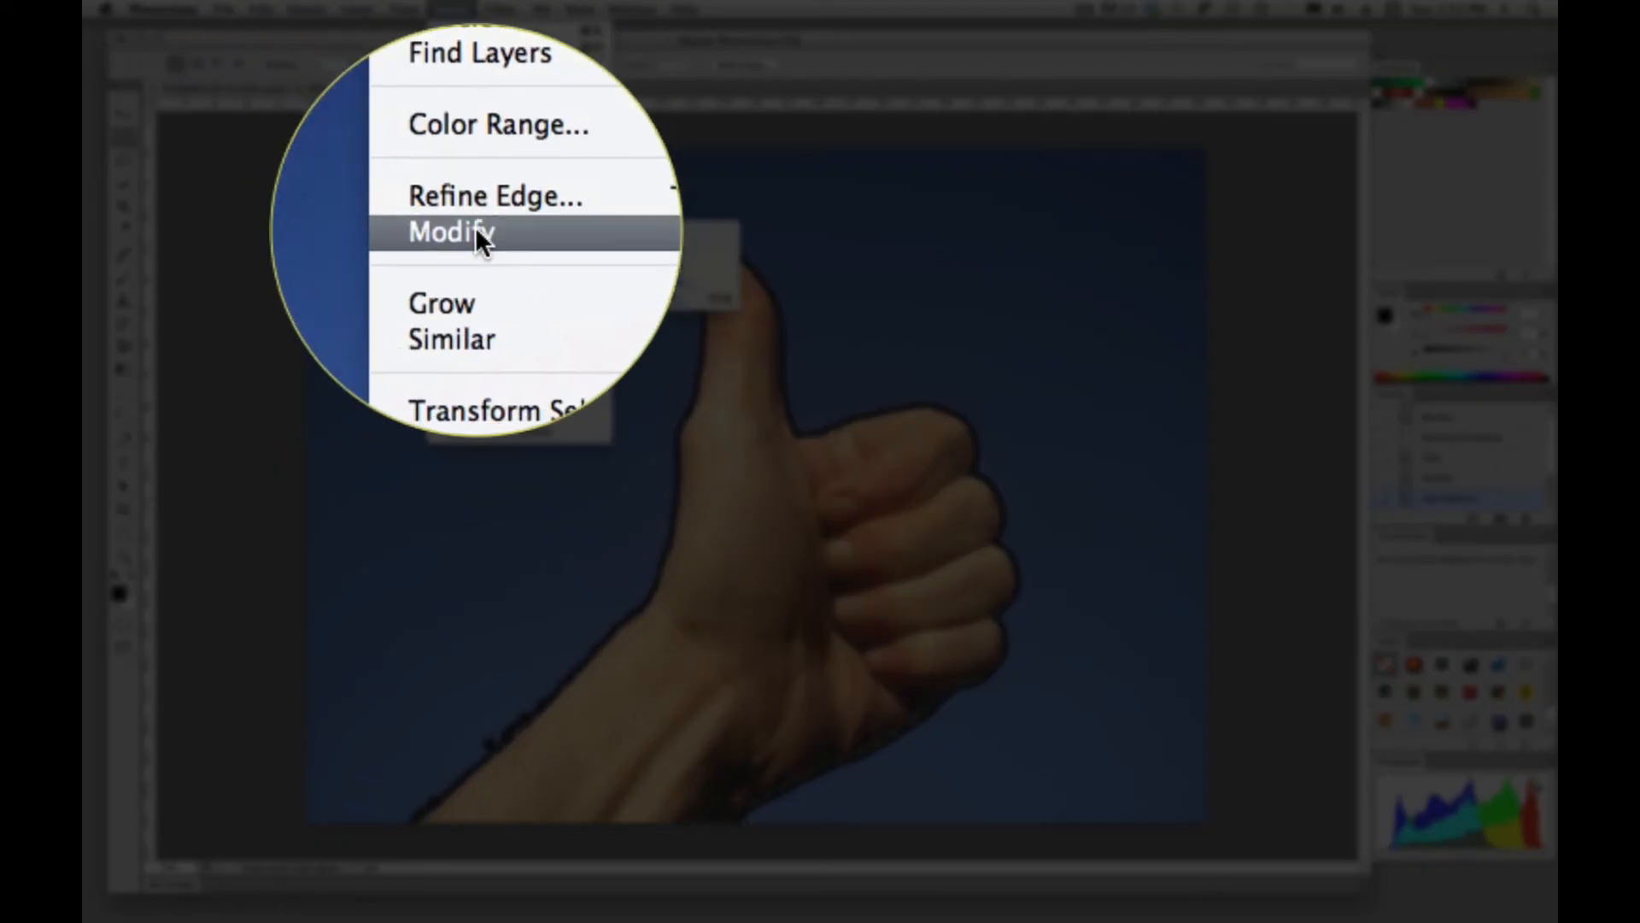
mouse_move(512, 231)
click(653, 280)
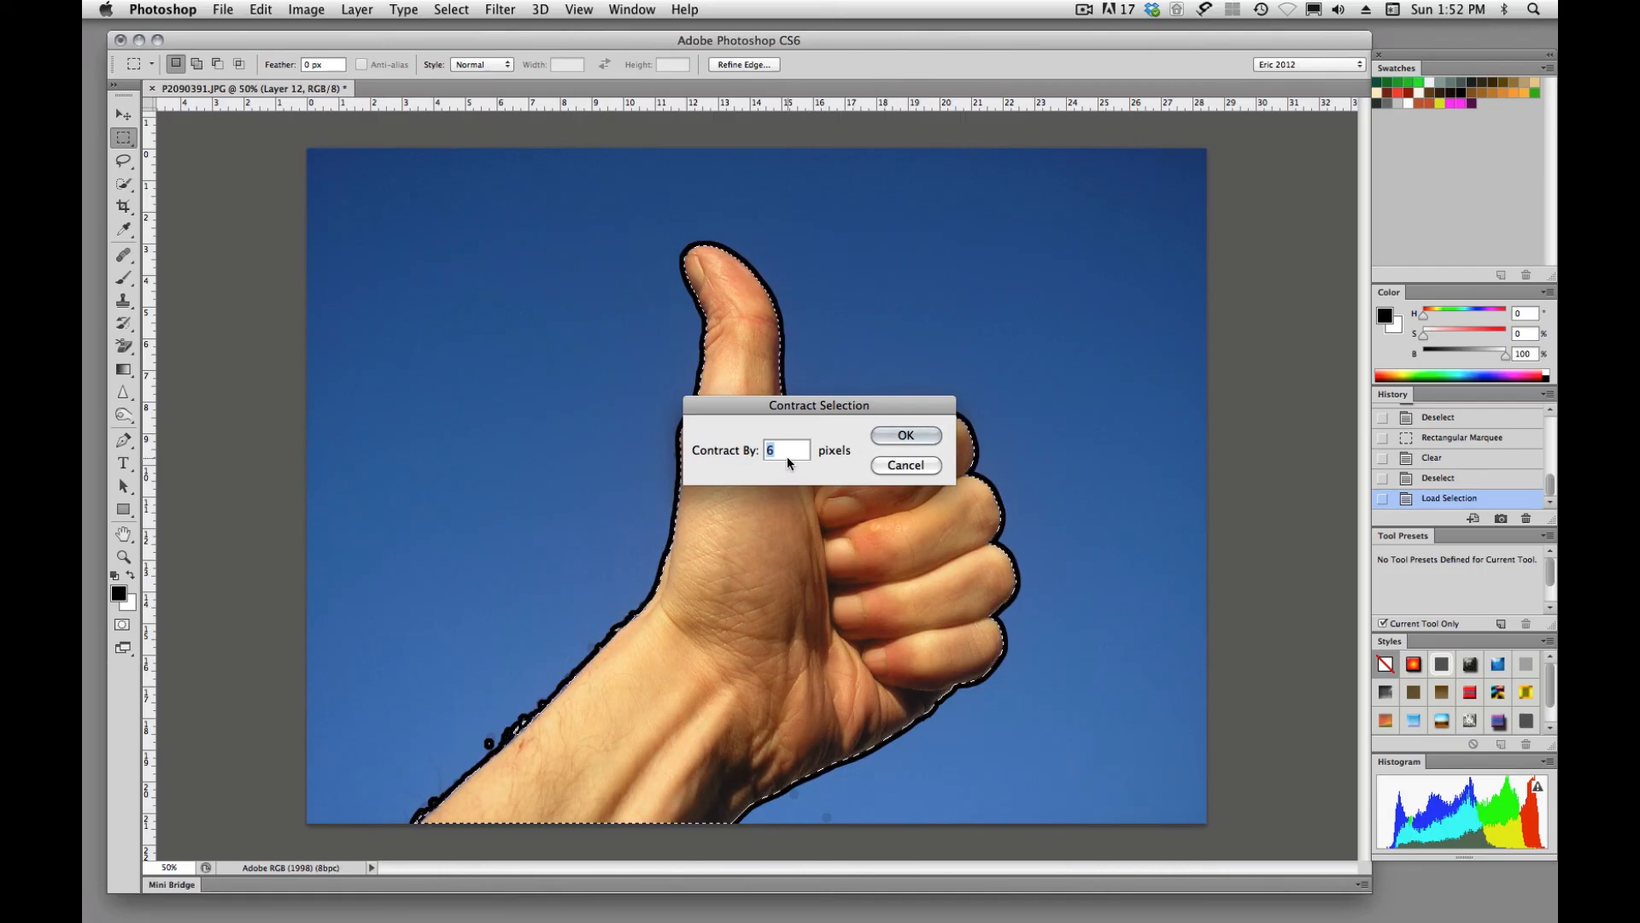
text(10)
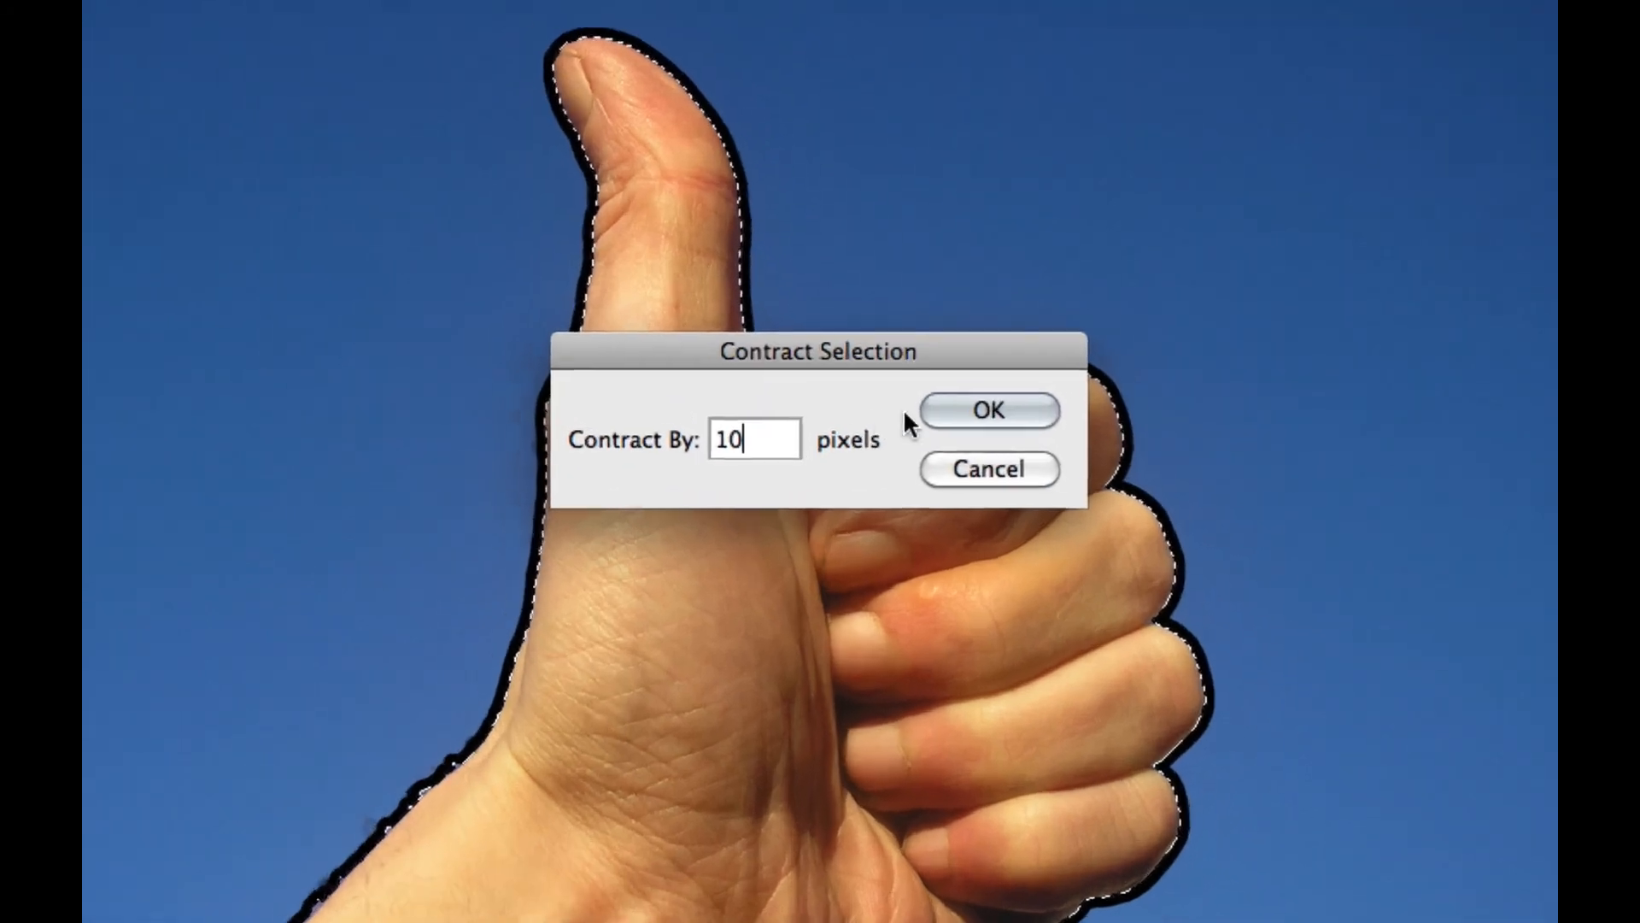
click(919, 428)
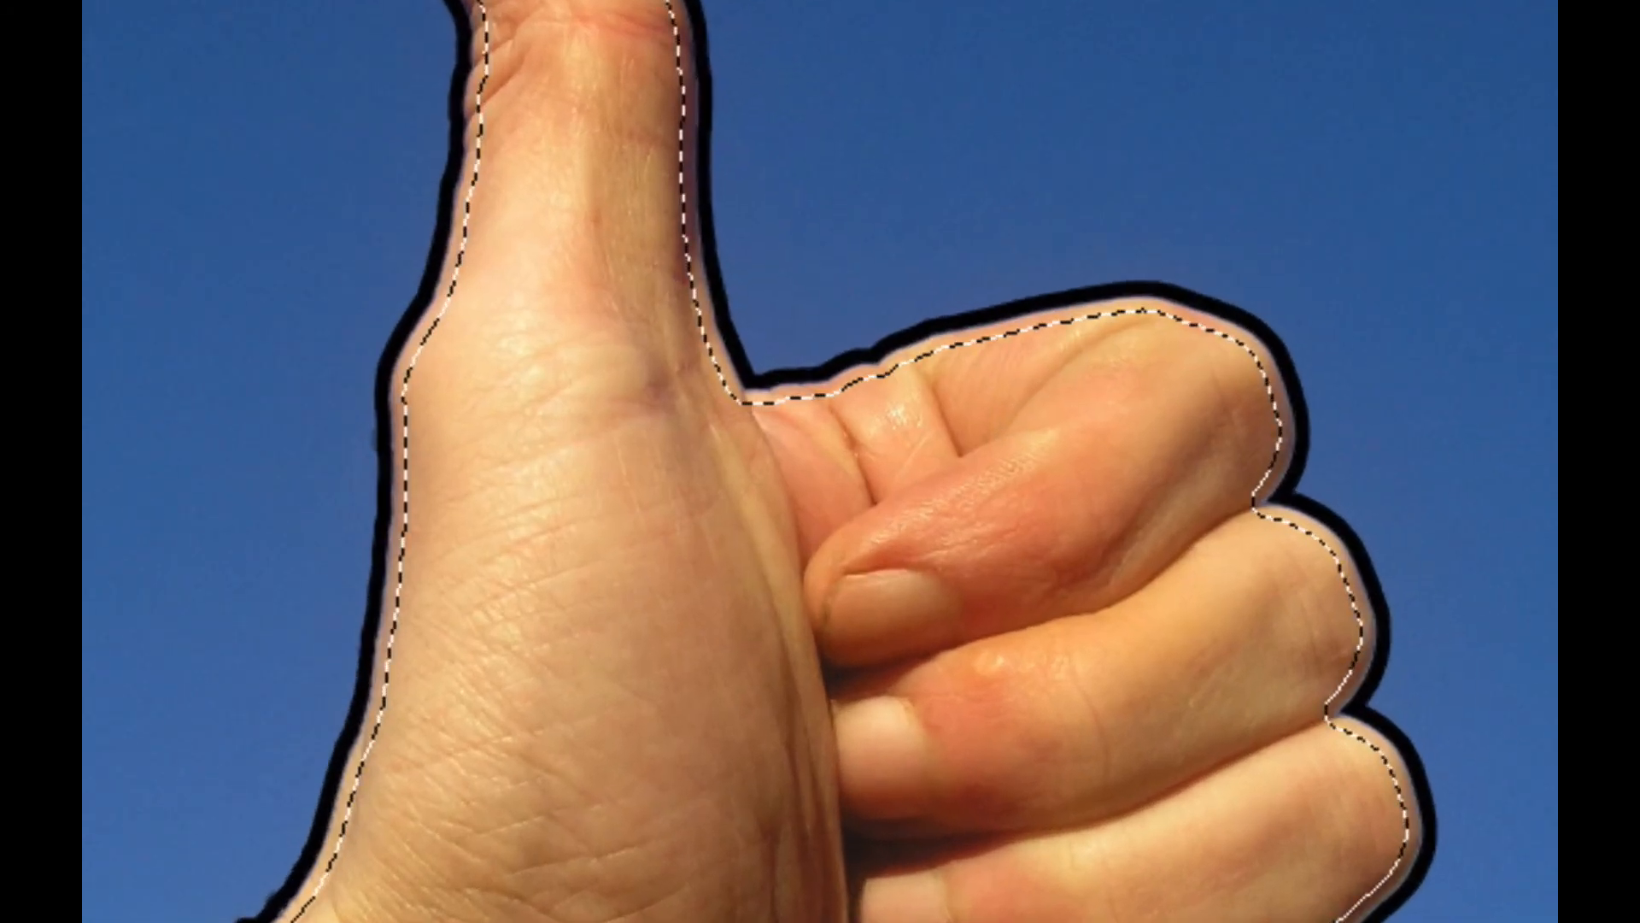
key(ctrl+d)
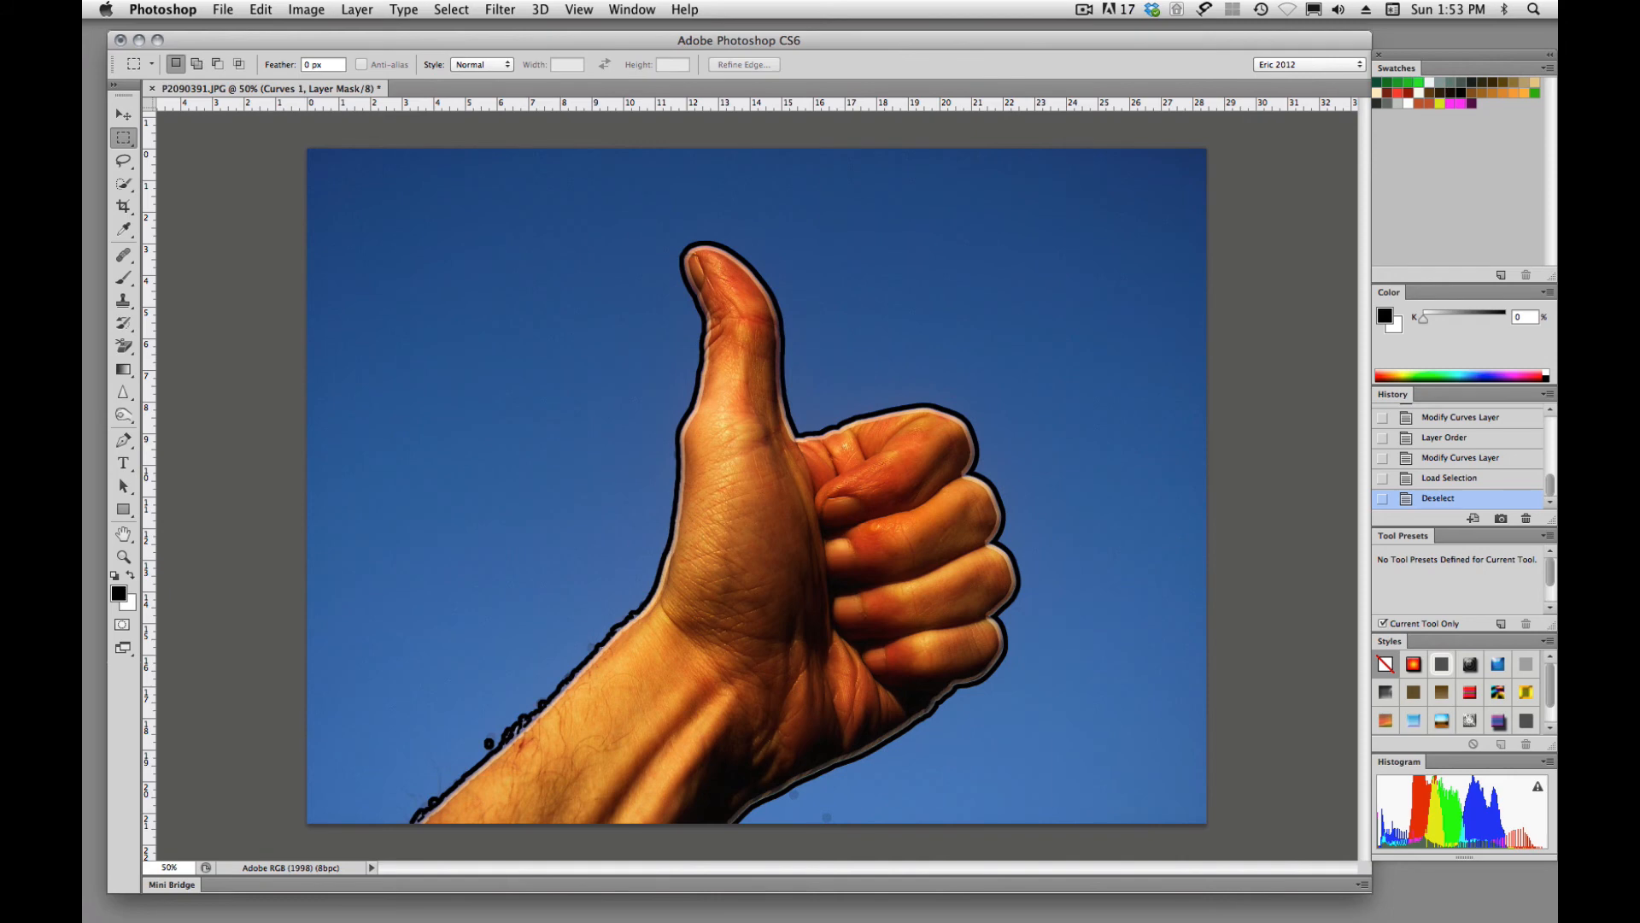
Step: Load the hand cutout's outline as a selection and expand it by 25 pixels
key(super+alt+backslash)
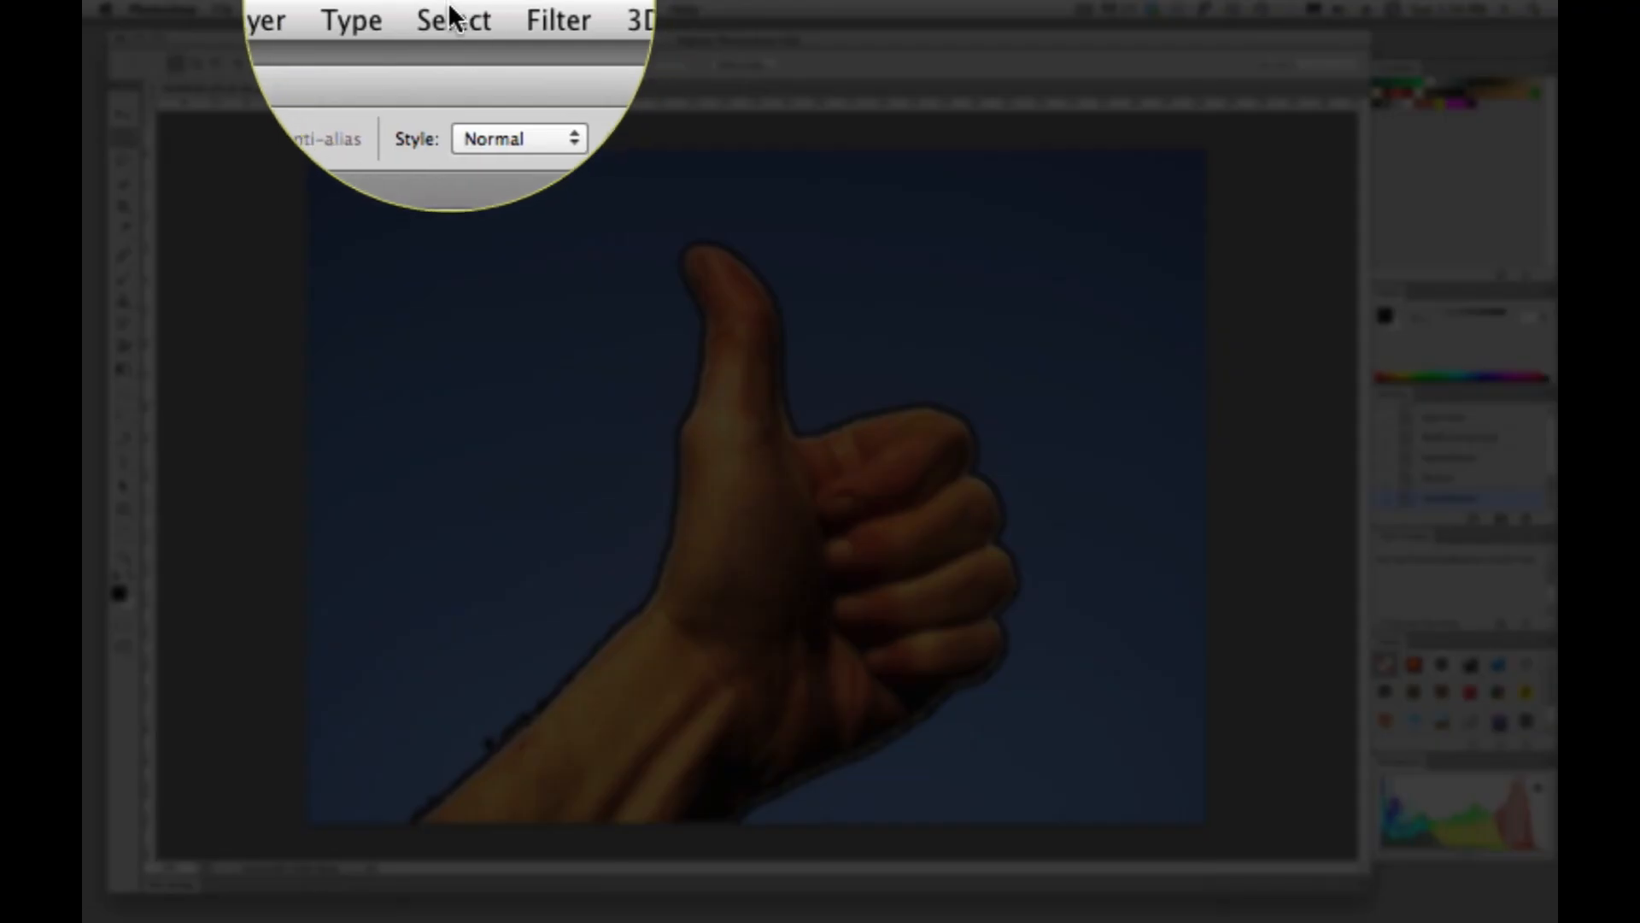
click(451, 9)
mouse_move(475, 229)
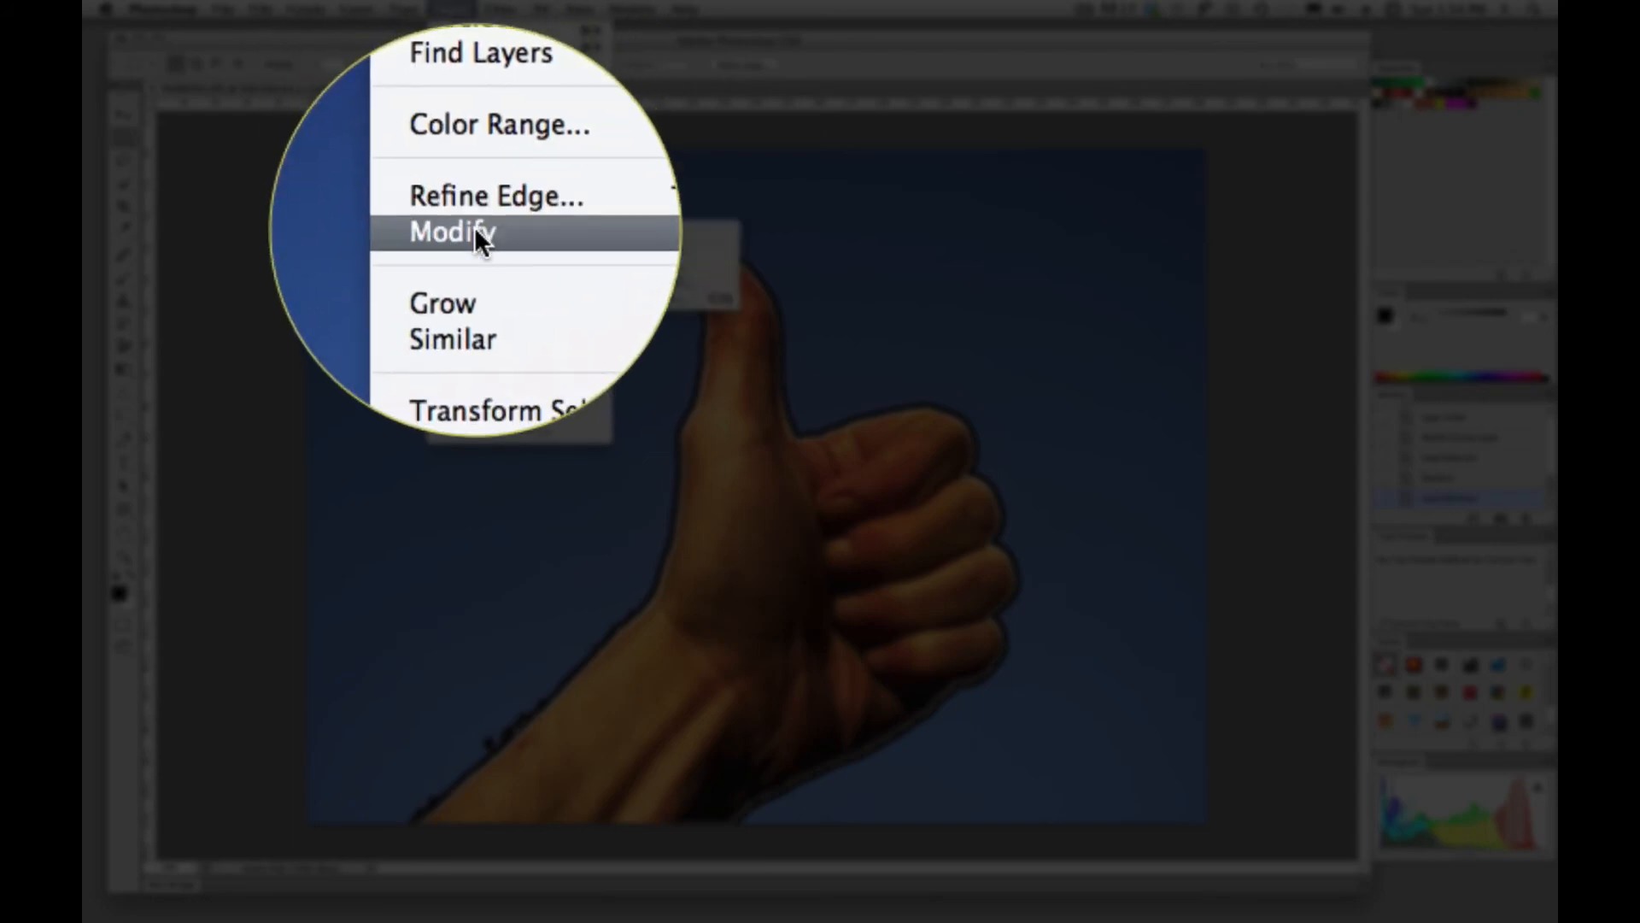
click(688, 266)
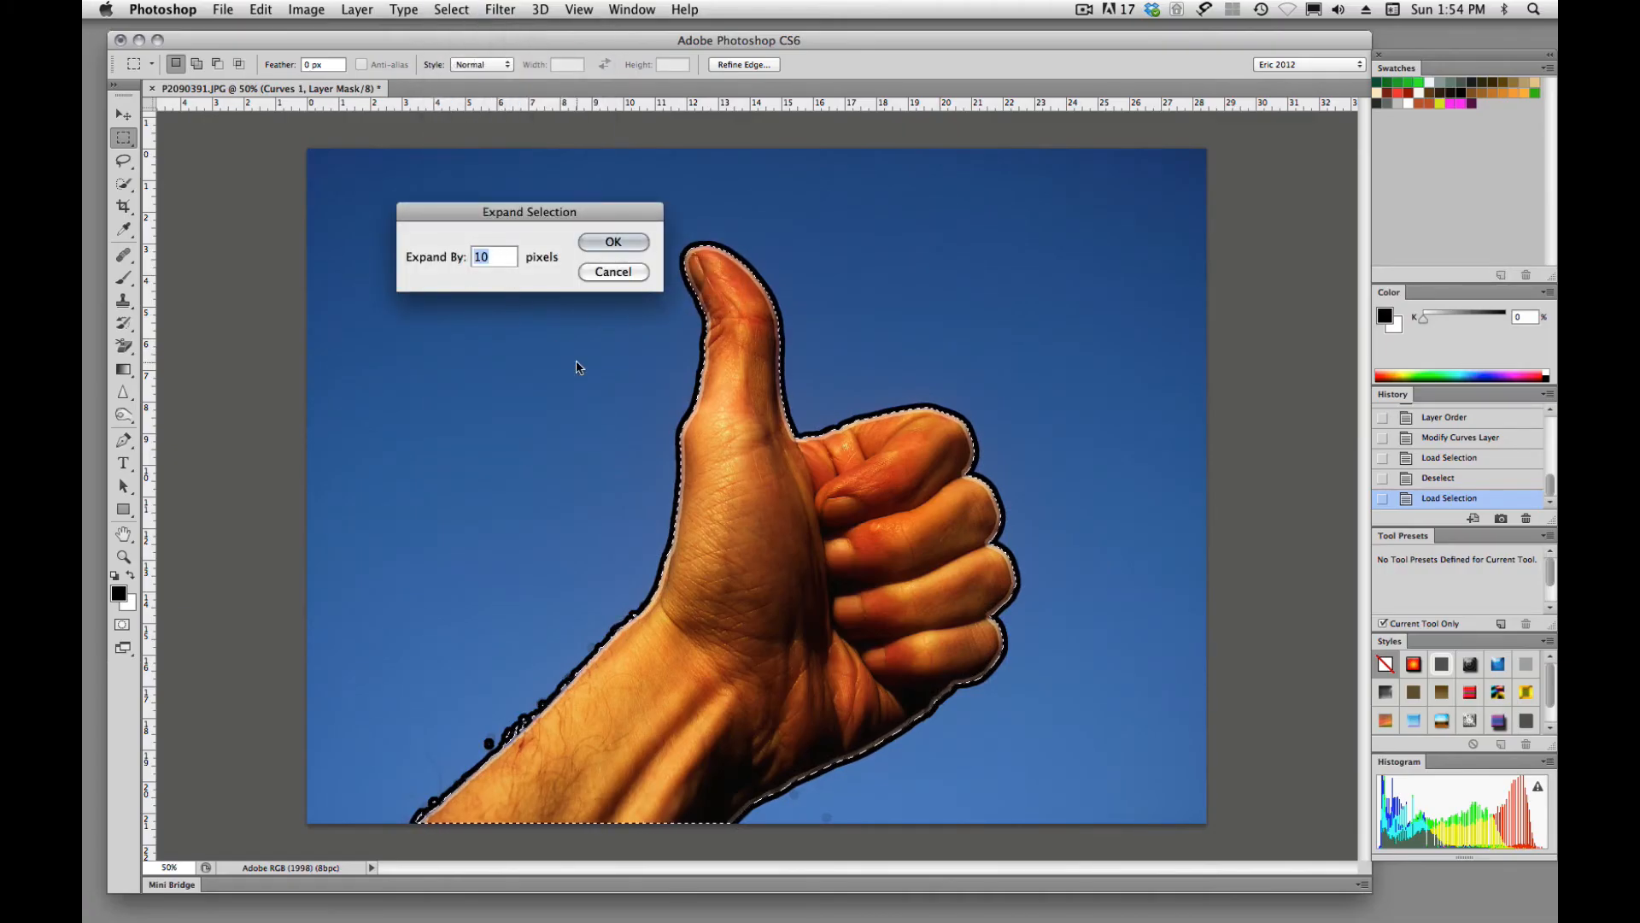
text(25)
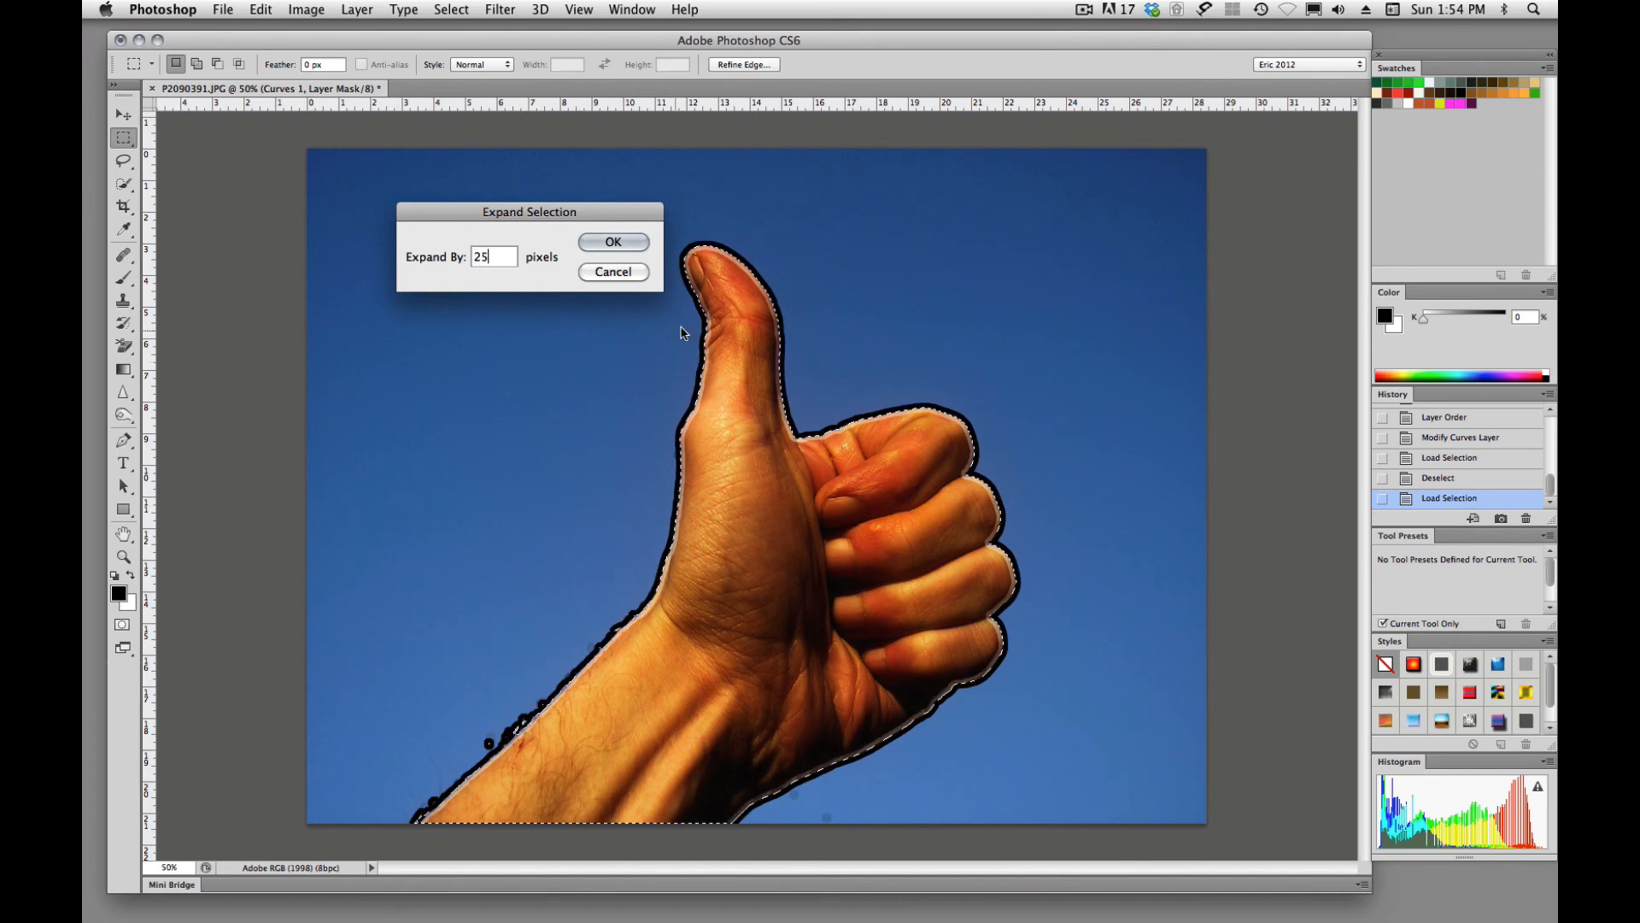
click(614, 243)
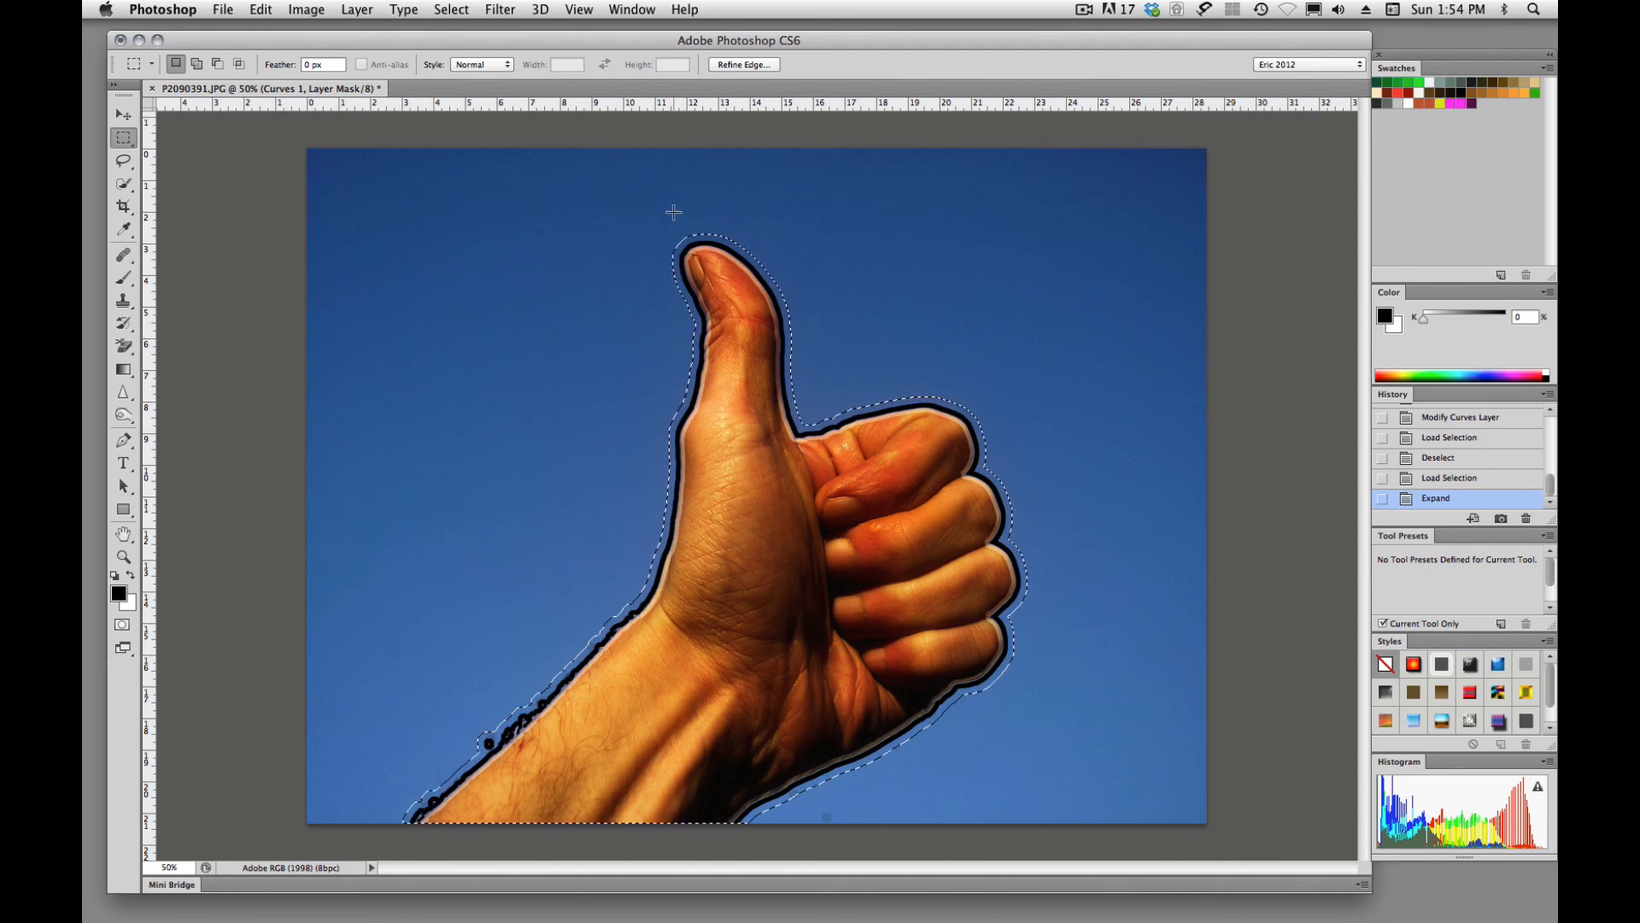
Step: Convert the expanded hand selection into a border selection 5 pixels wide
click(453, 8)
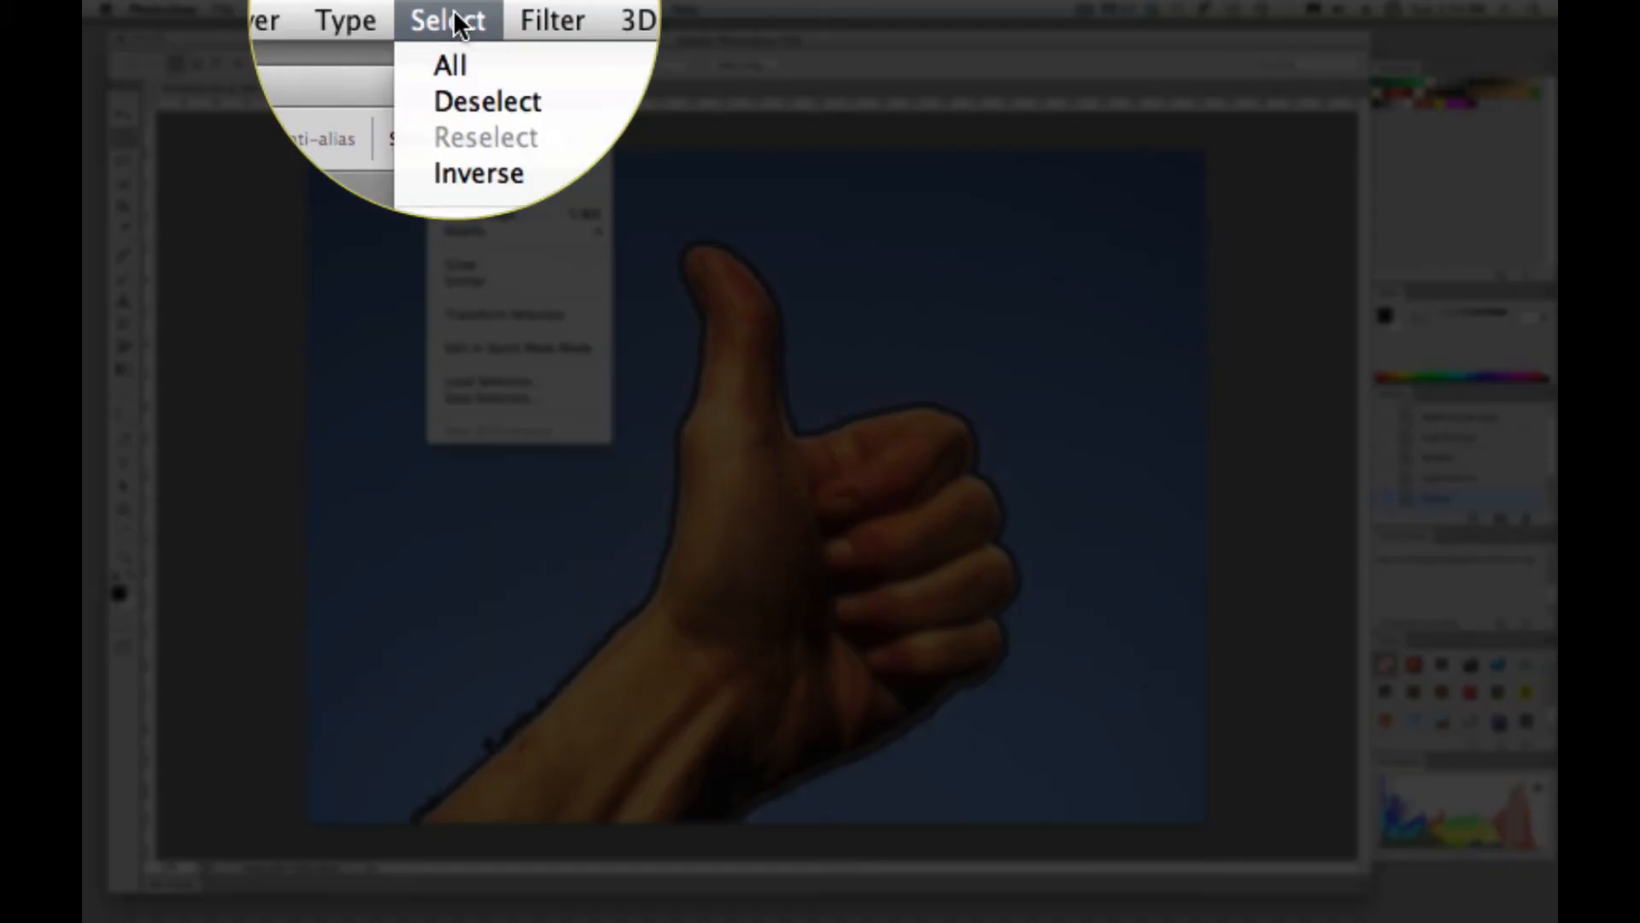
mouse_move(537, 234)
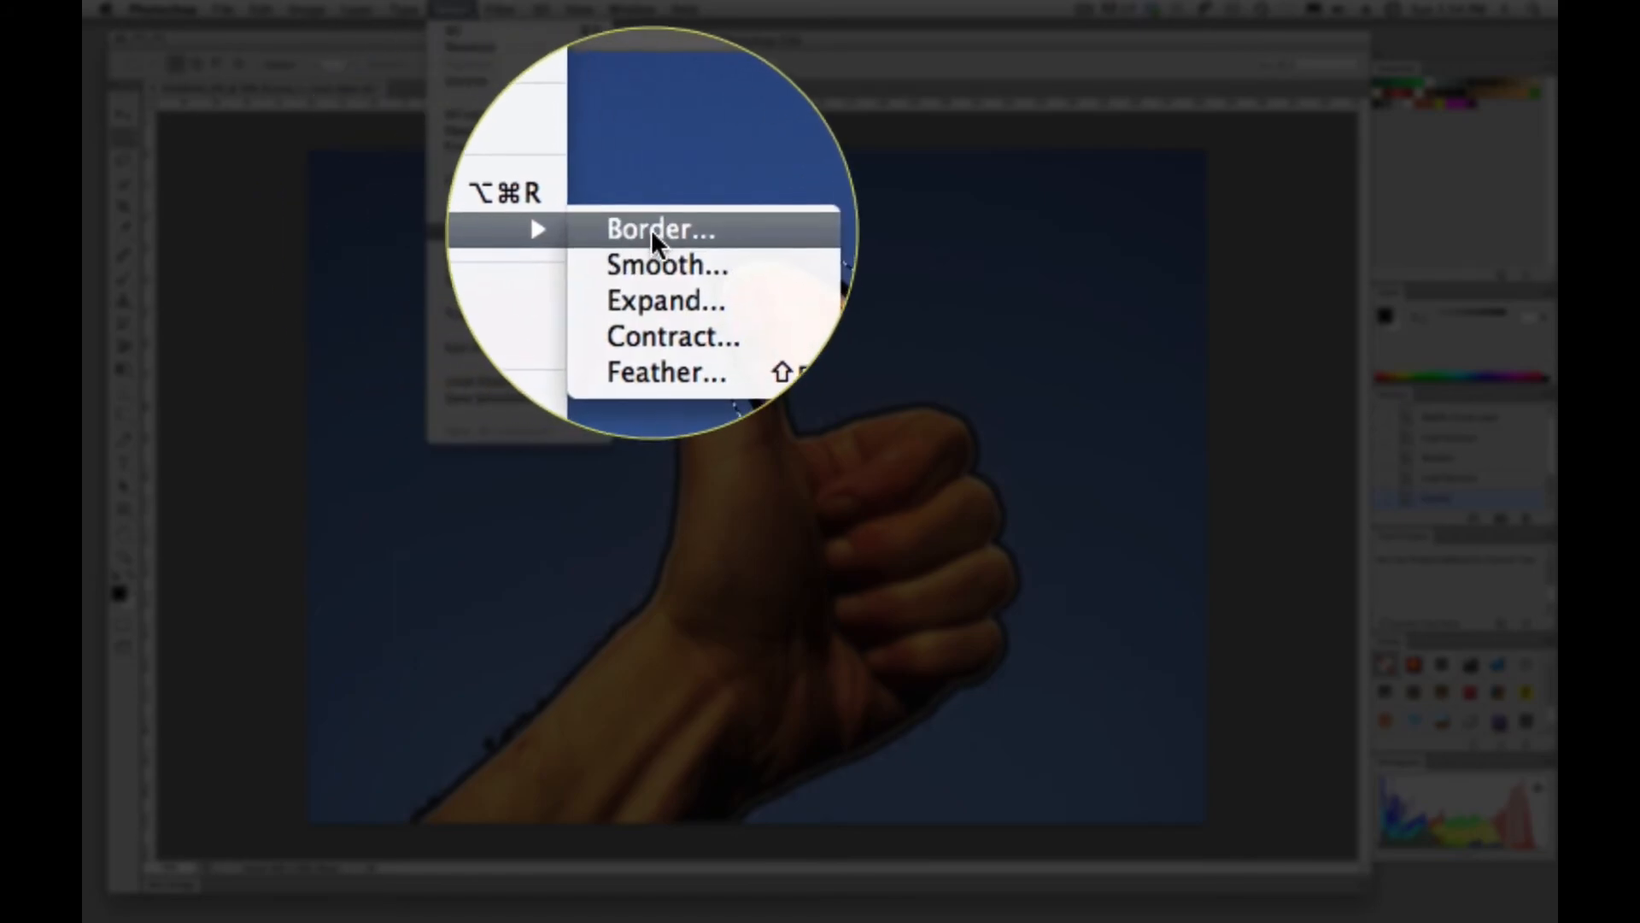
click(651, 233)
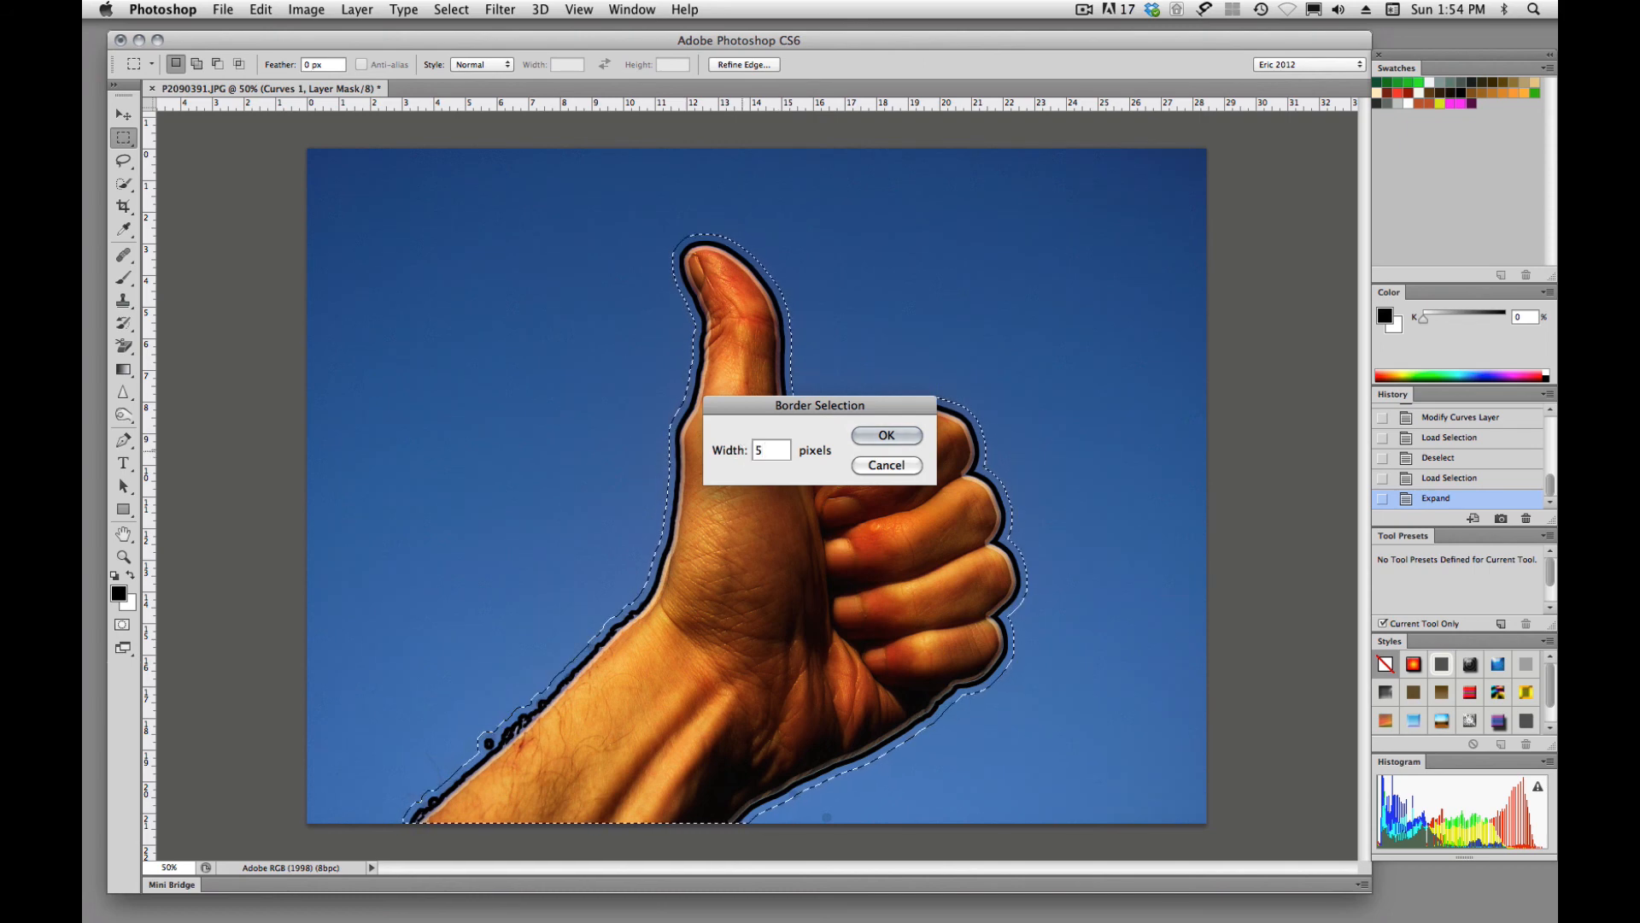
click(865, 436)
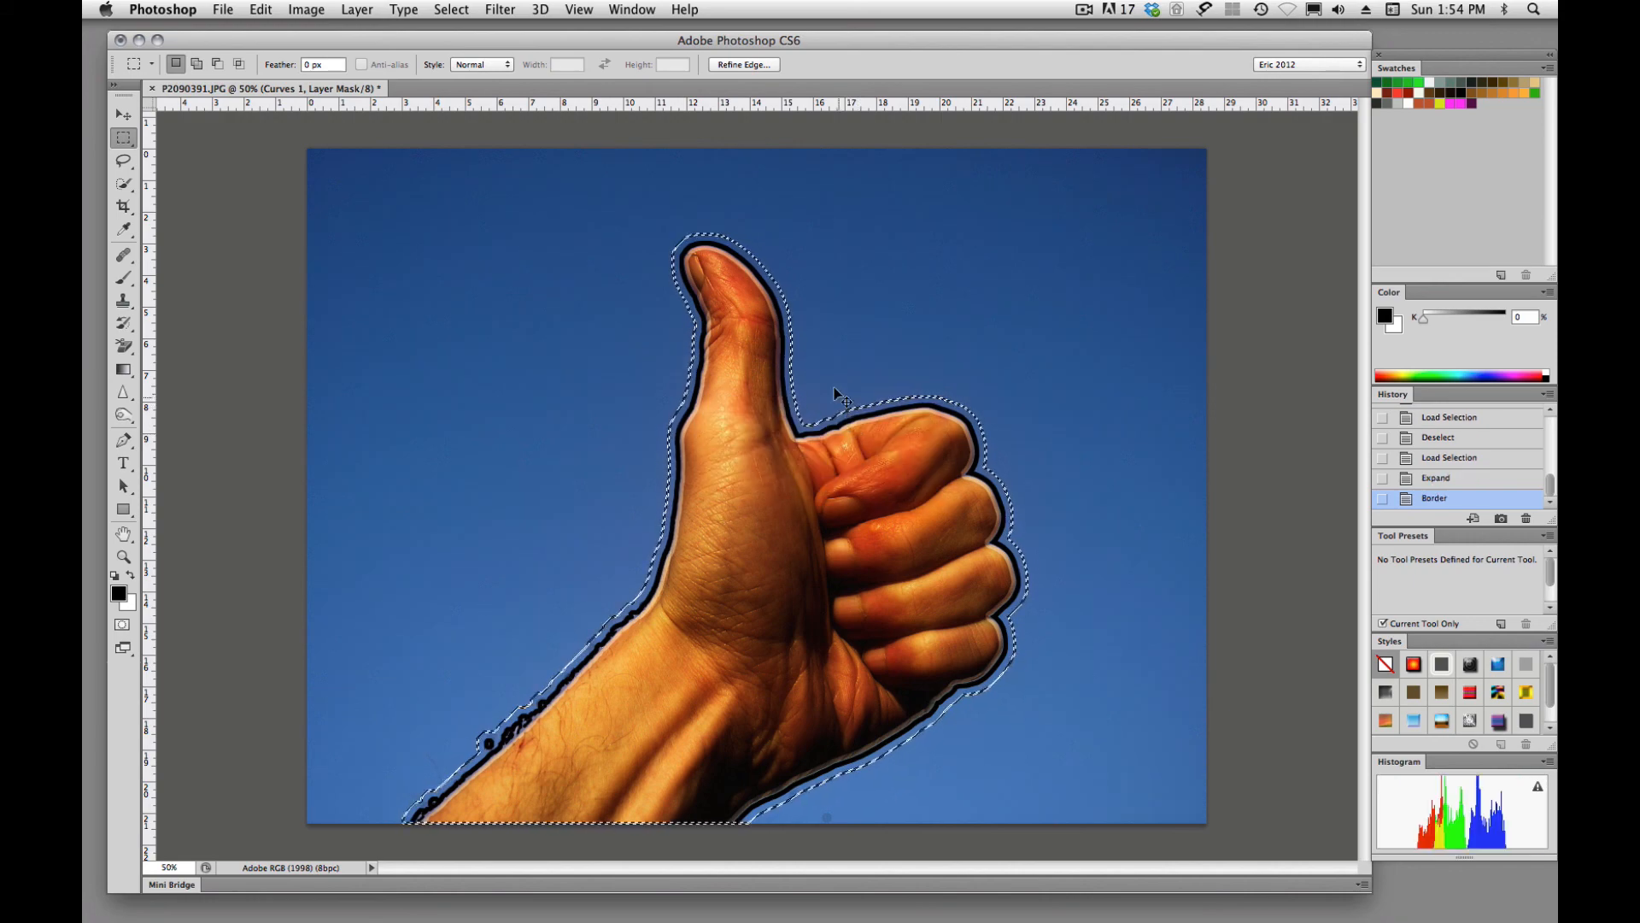
Step: Fill the border selection around the hand with black on a new layer, and deselect
super+click(802, 361)
drag(733, 420, 818, 414)
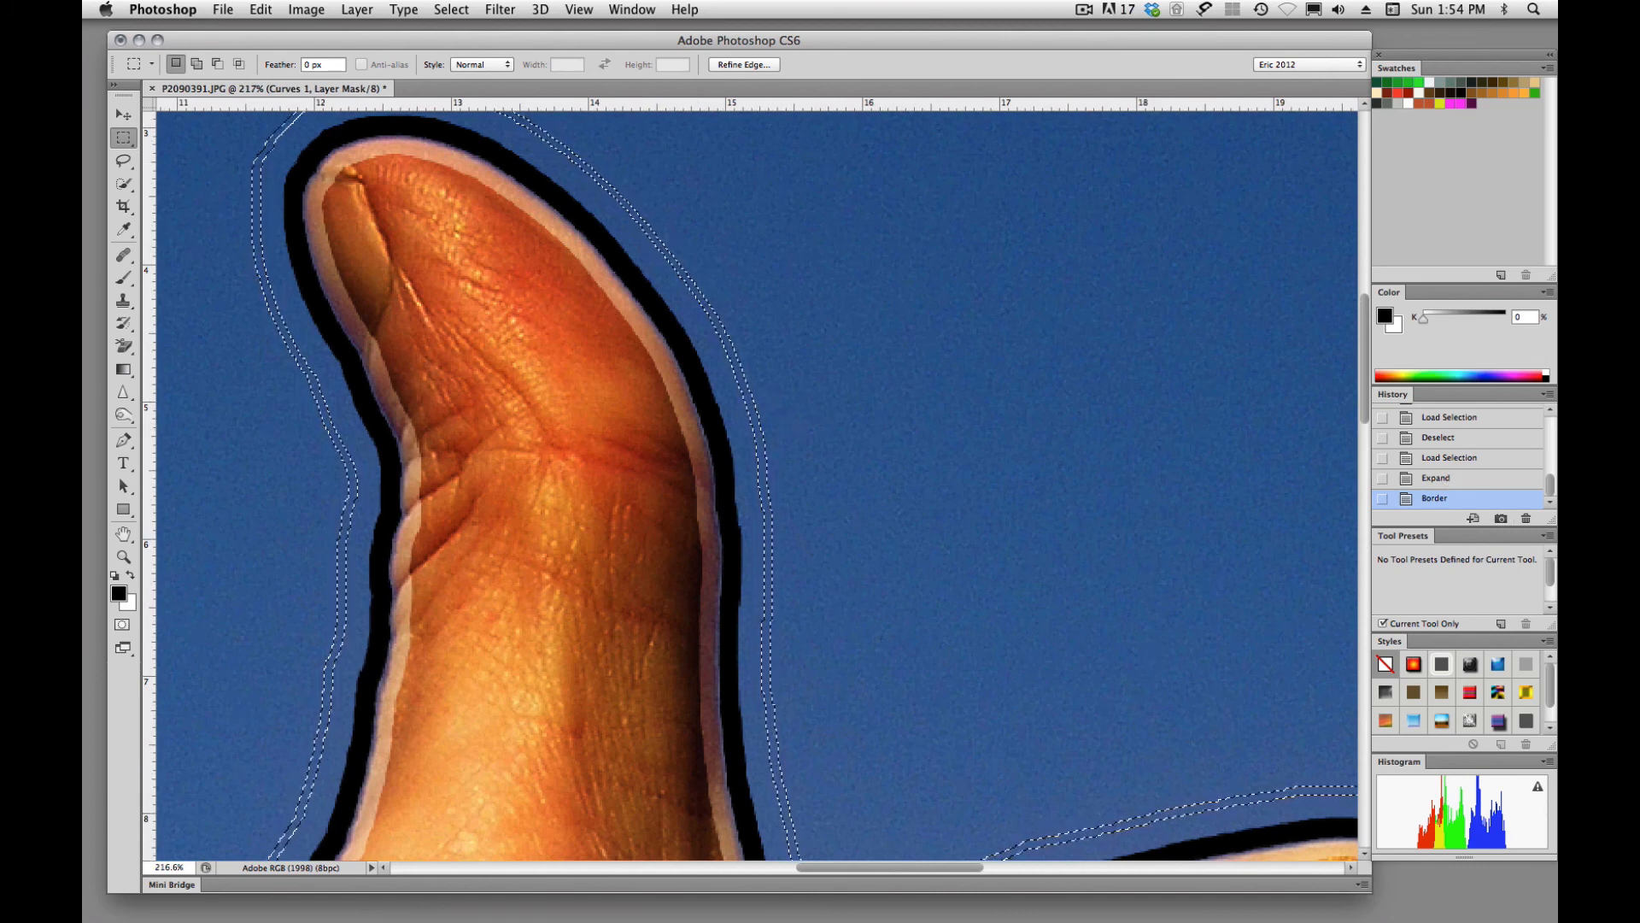
key(super+shift+alt+n)
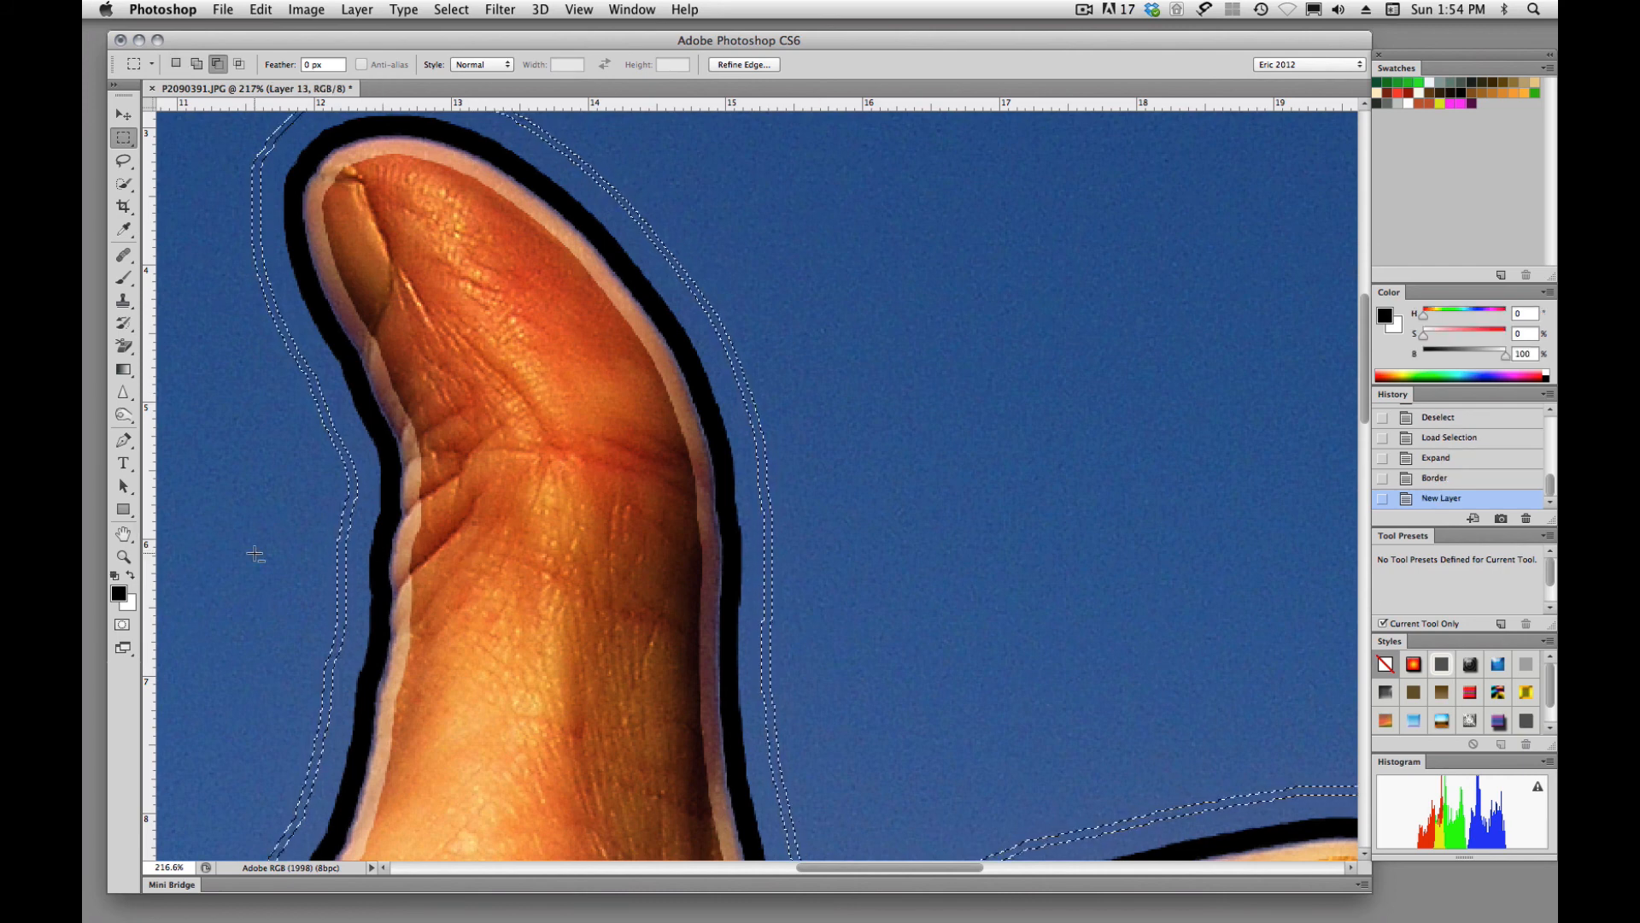
key(alt+BackSpace)
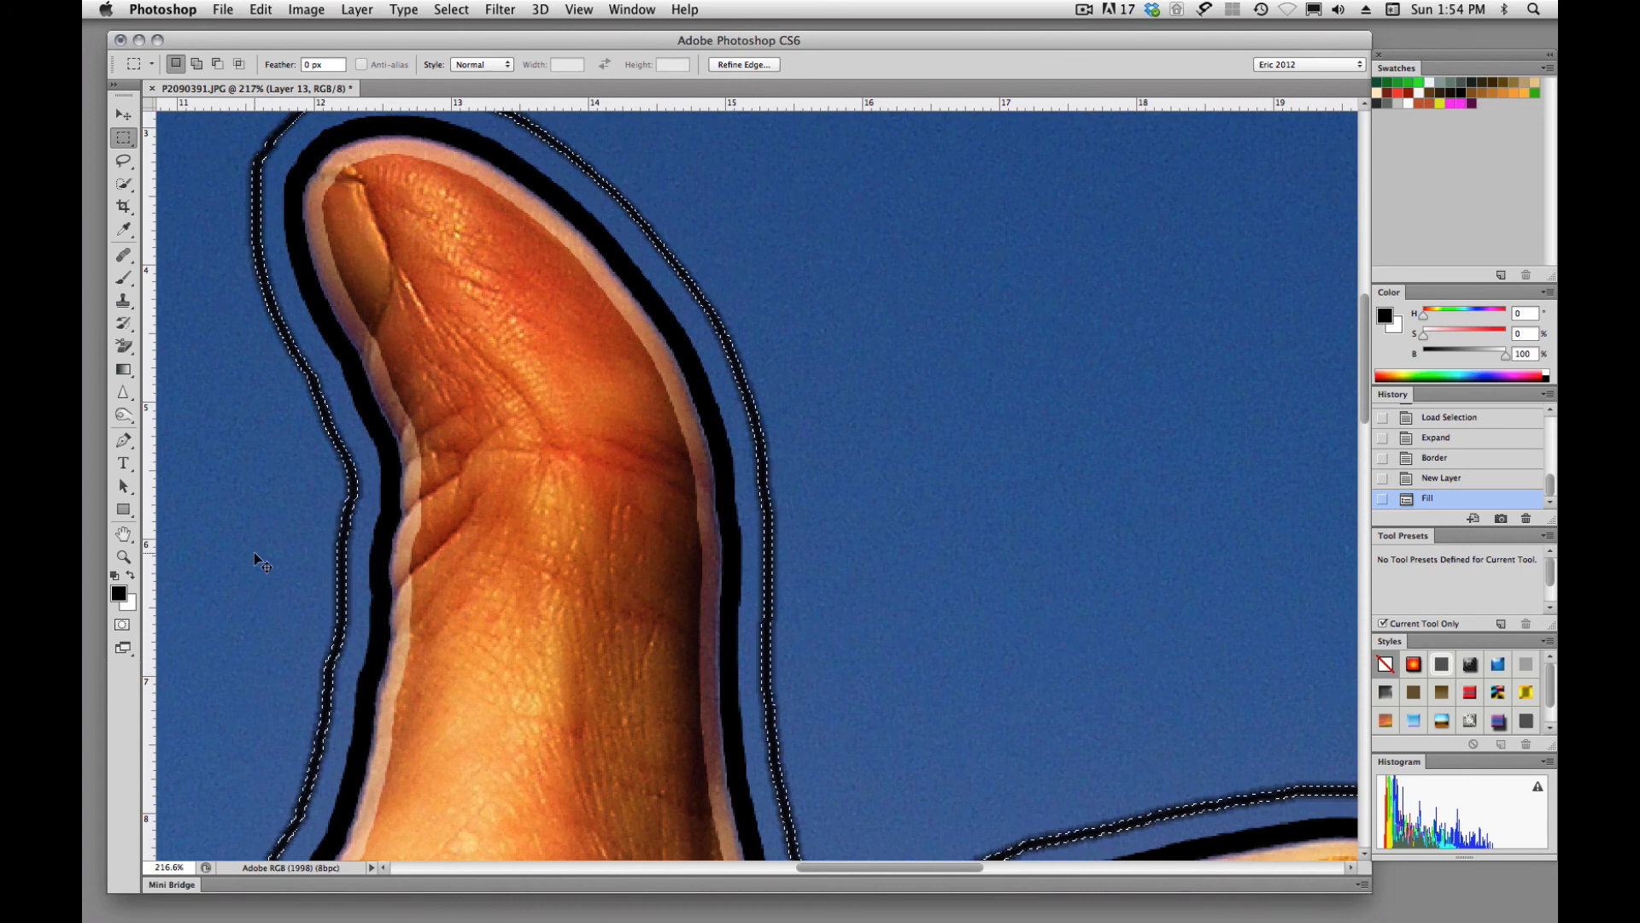
key(super+d)
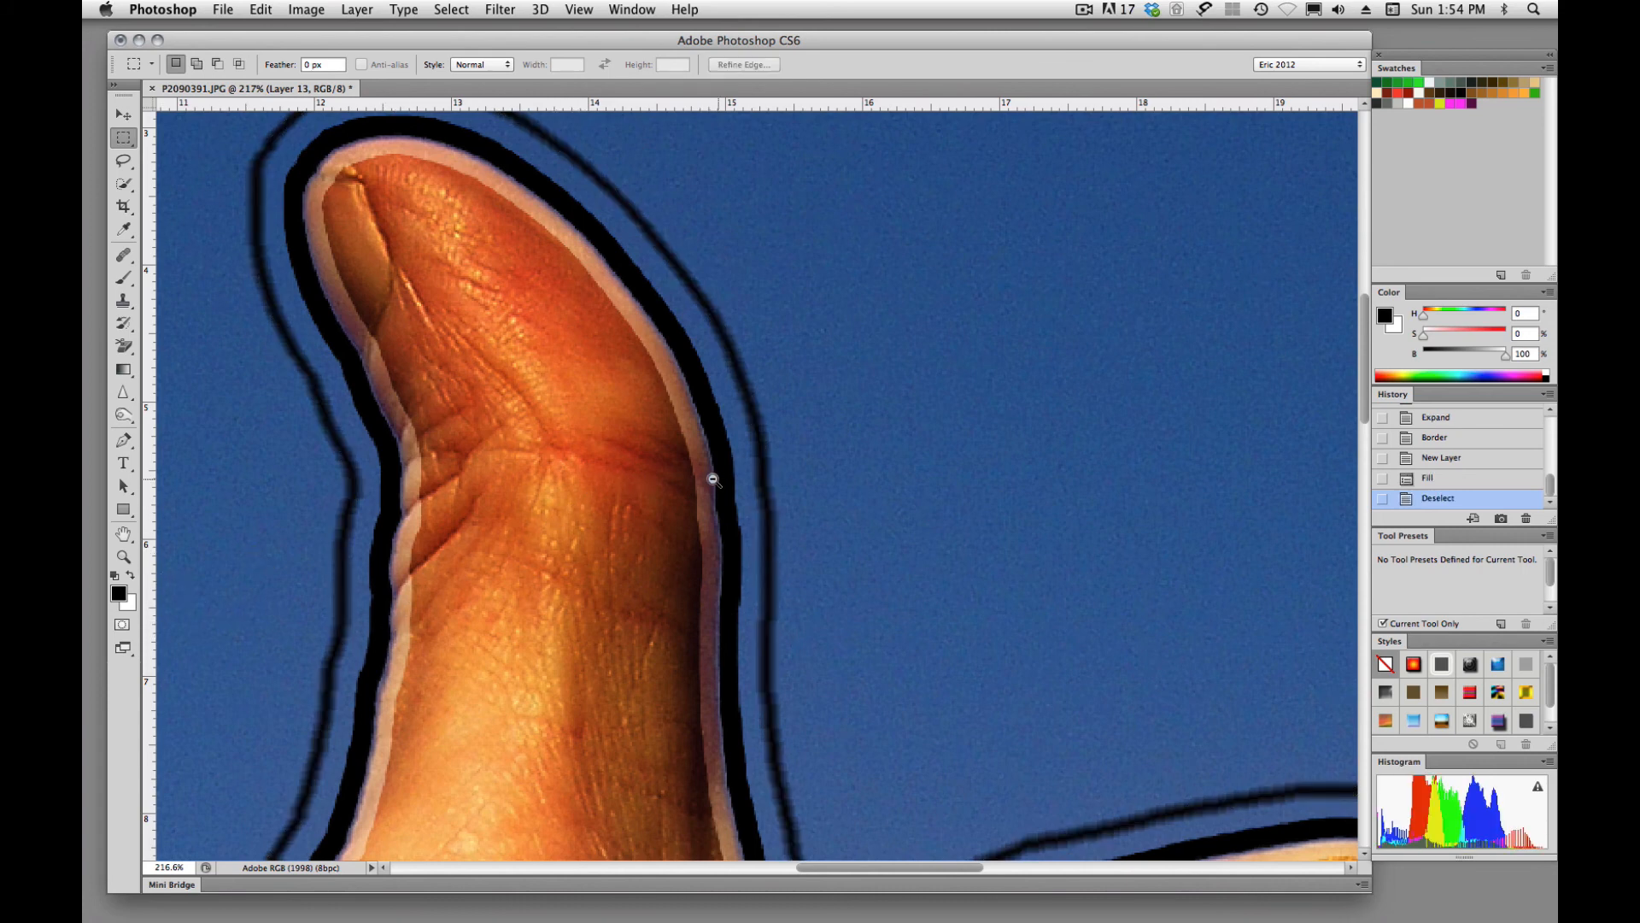
Step: Reload the hand-and-arm selection and save it as a new channel named "hand"
drag(713, 479, 579, 498)
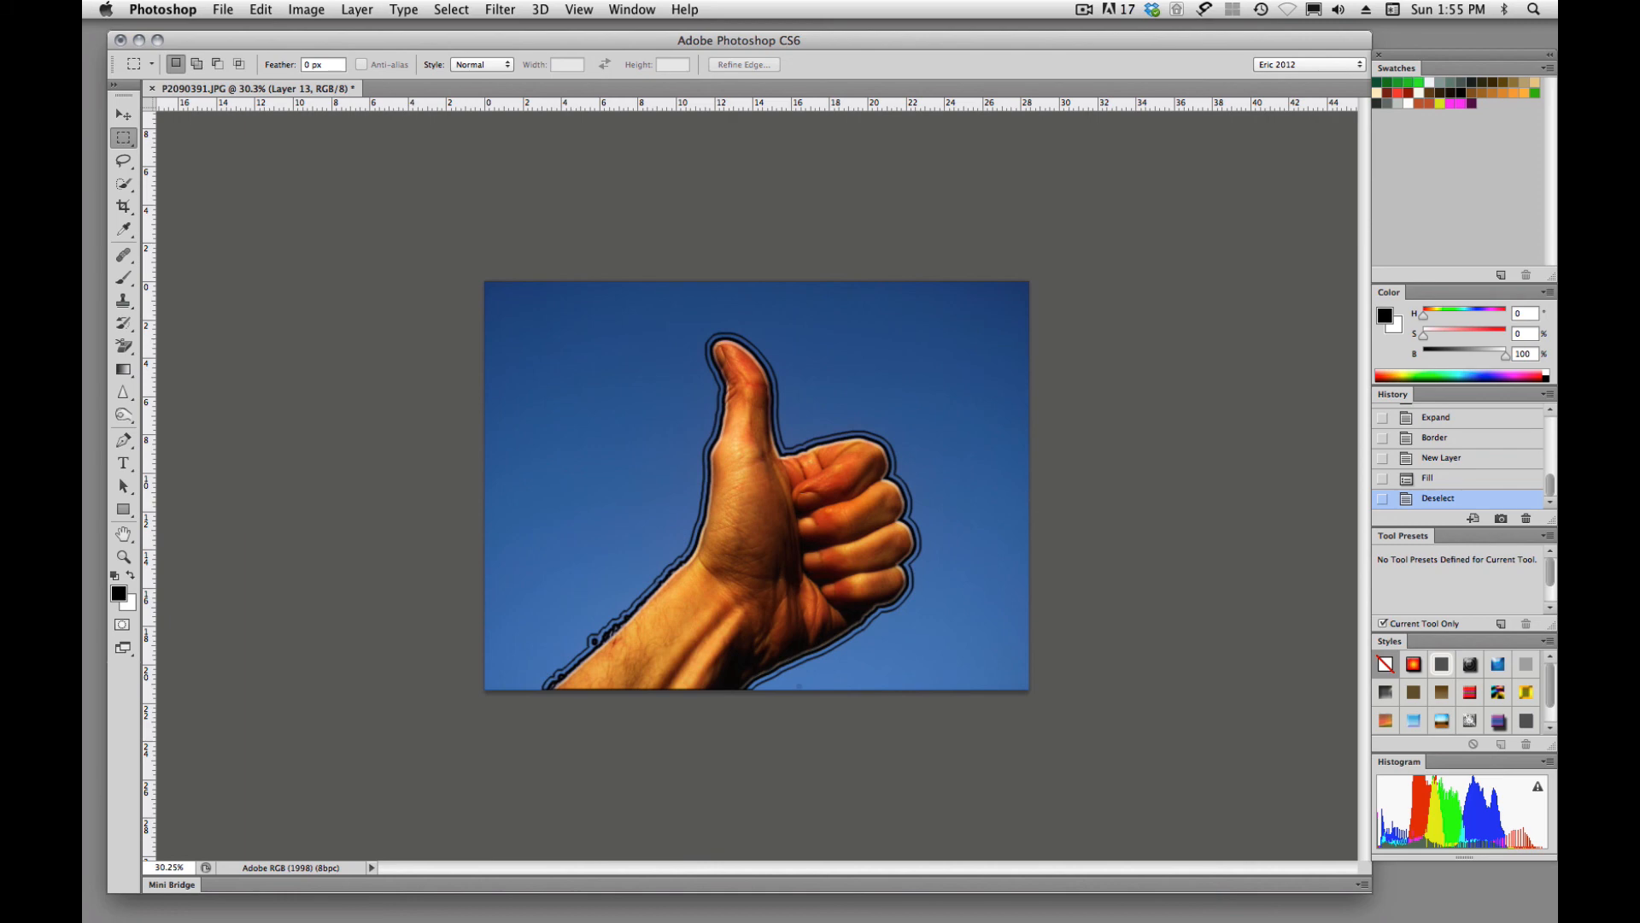
key(super+alt+6)
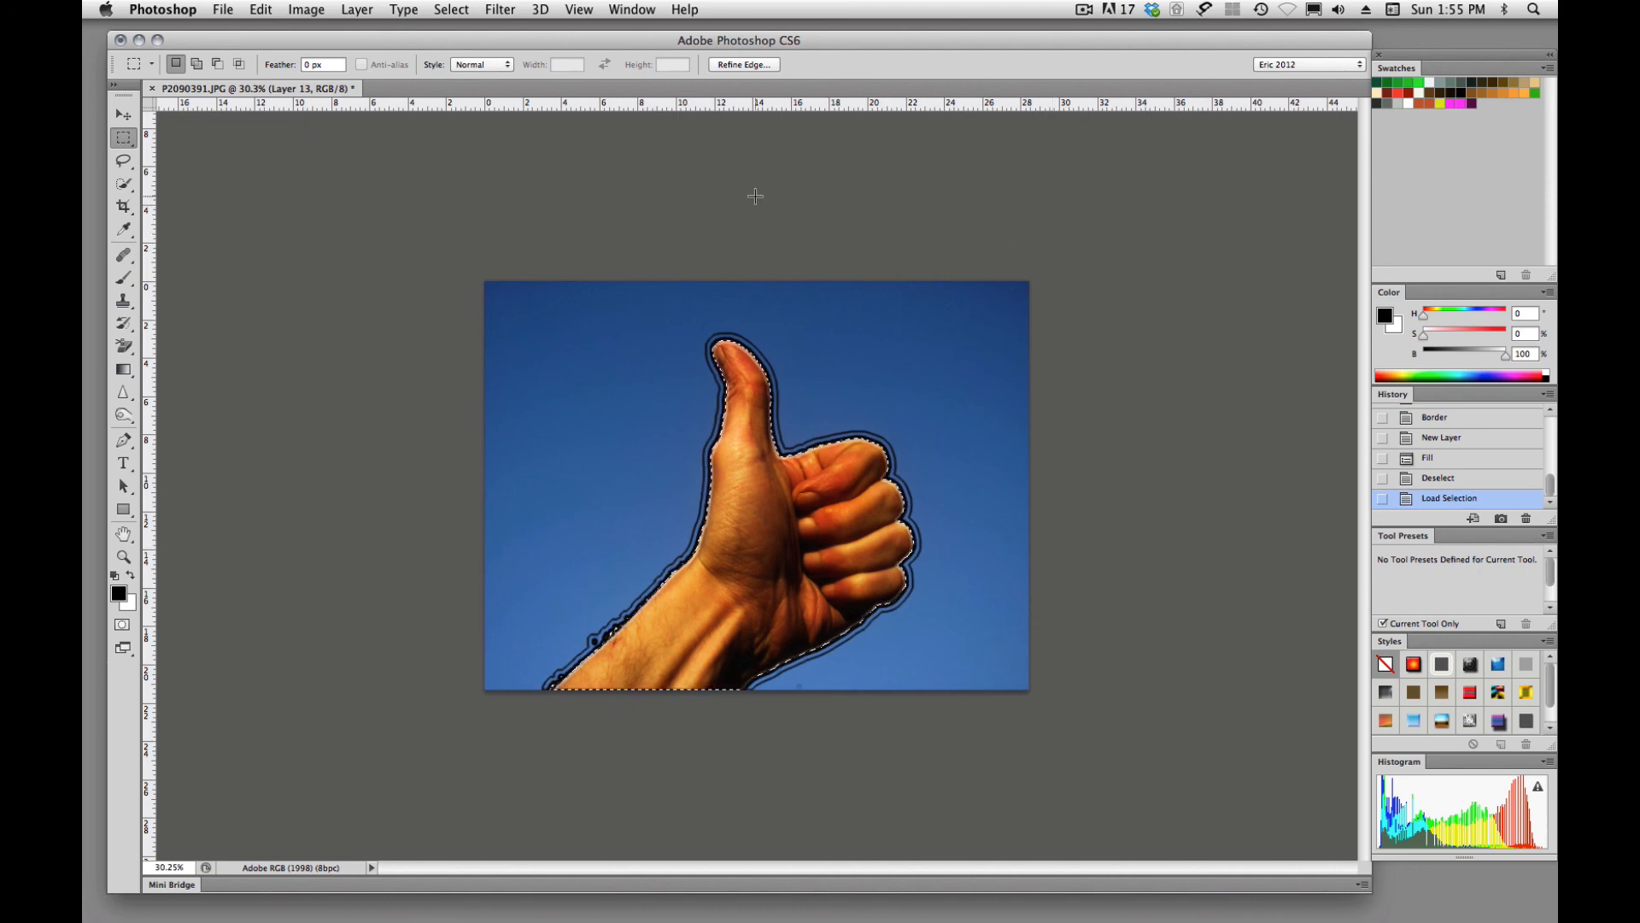
super+click(752, 481)
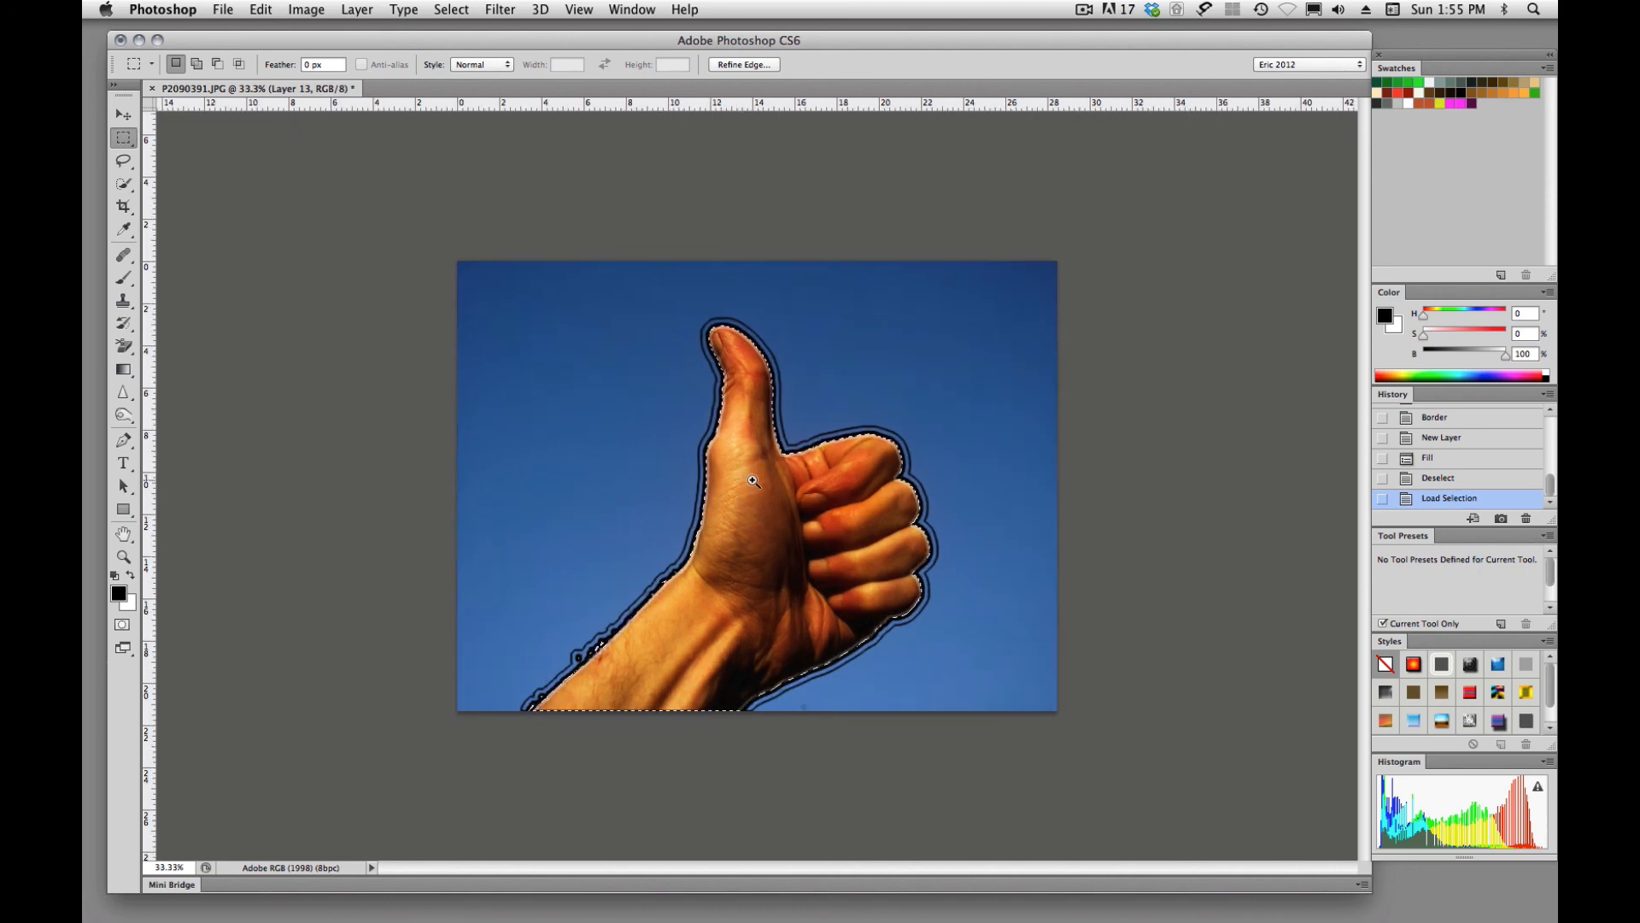
drag(752, 481, 796, 474)
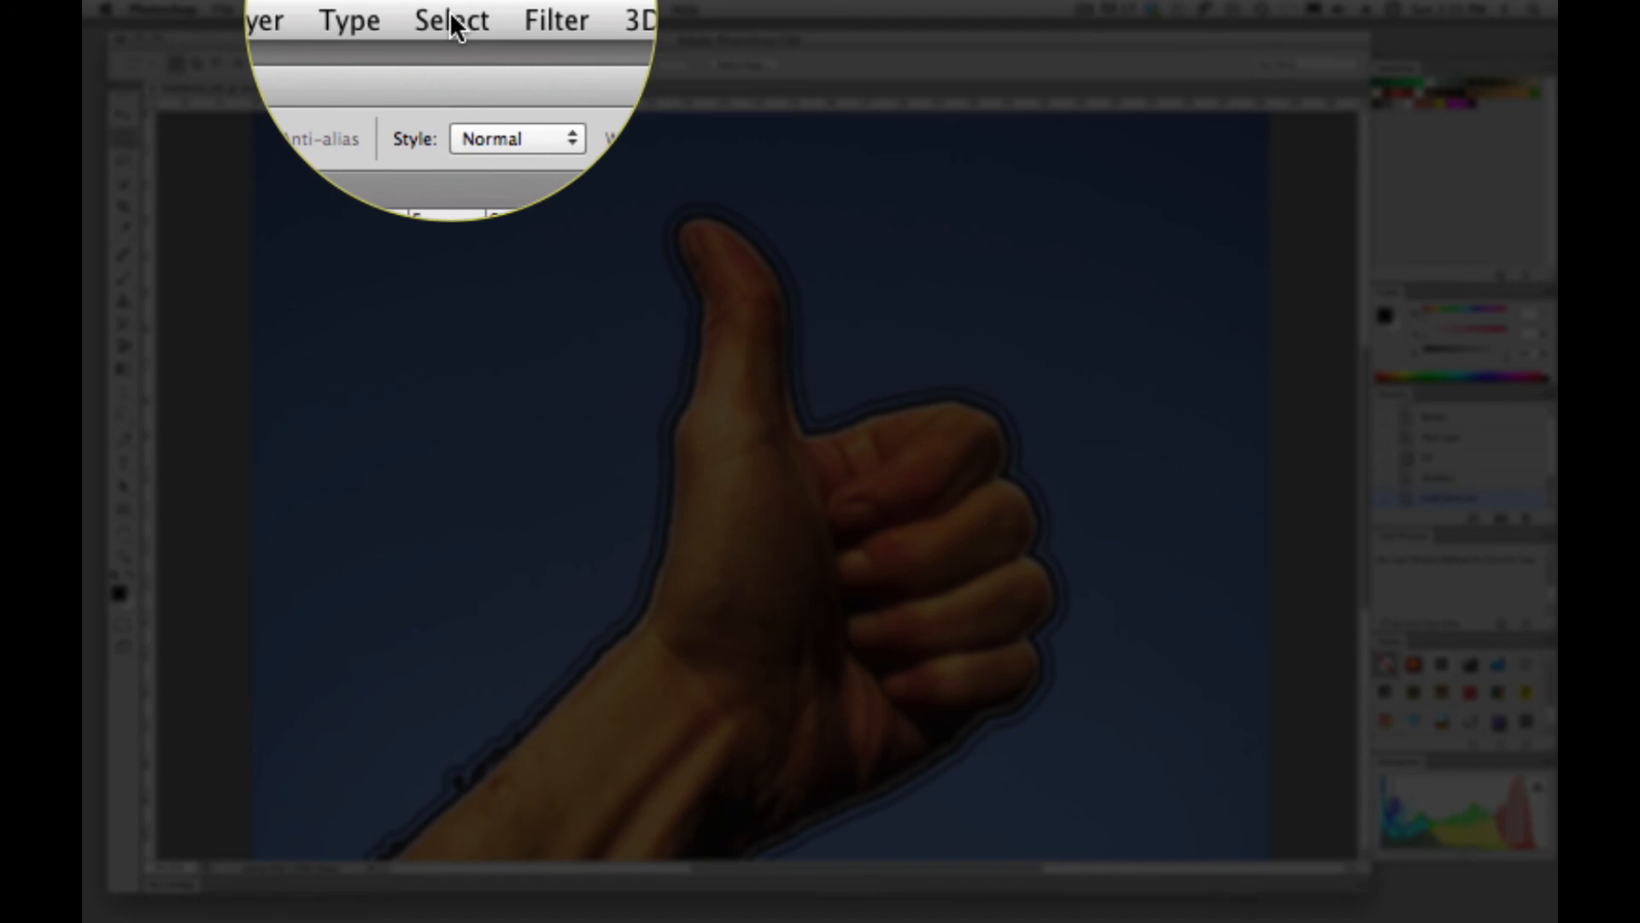
click(450, 12)
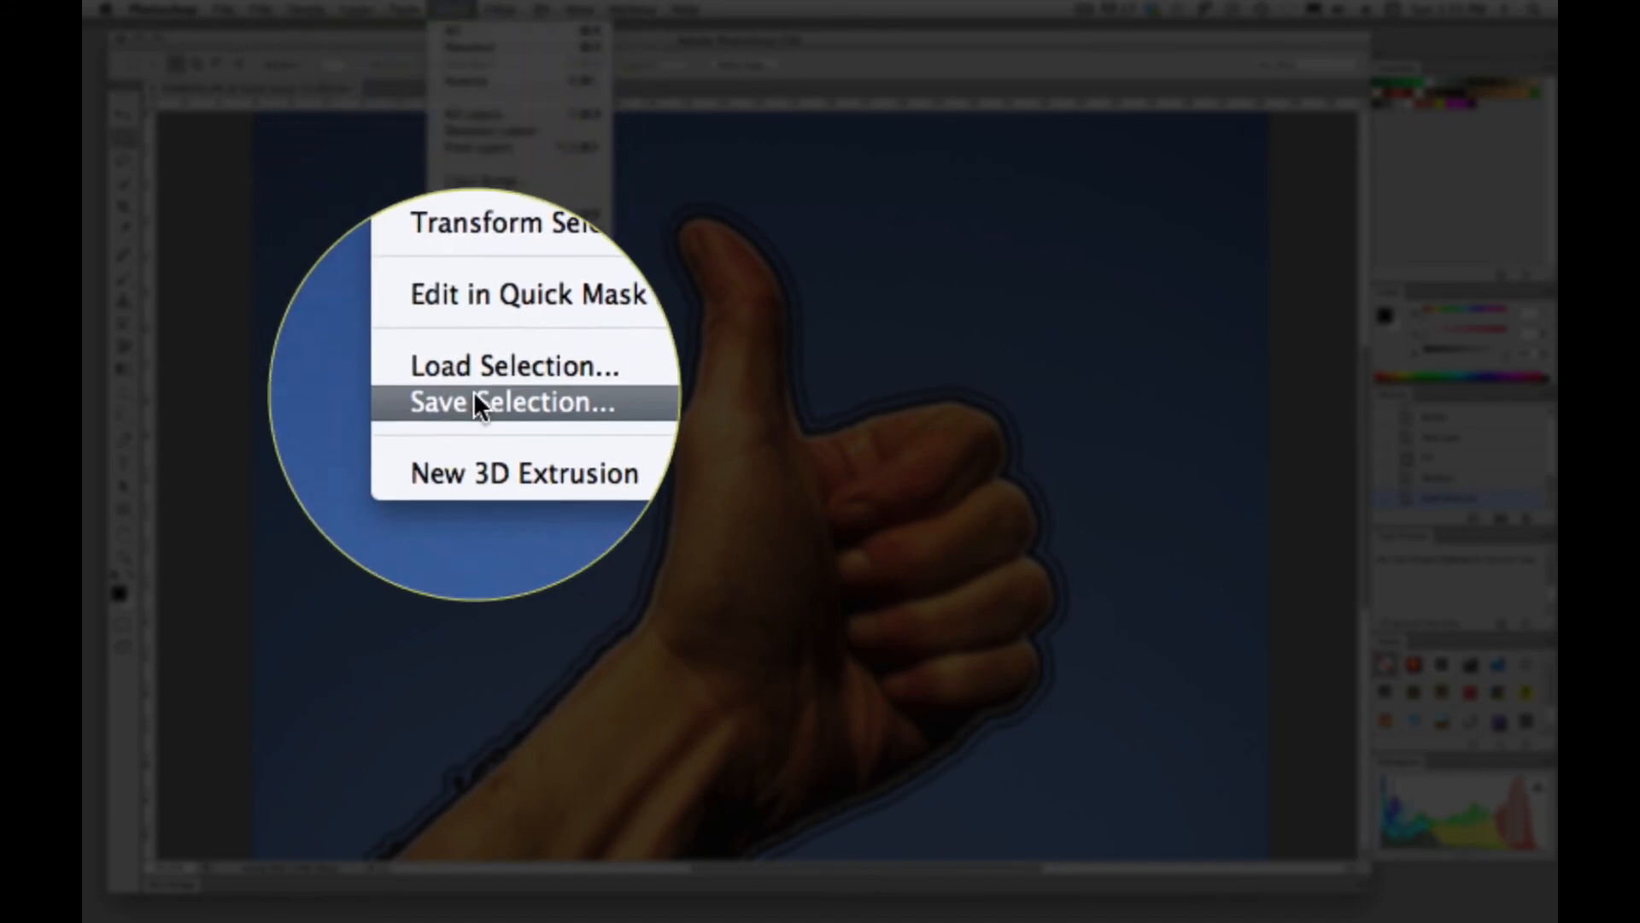
click(473, 392)
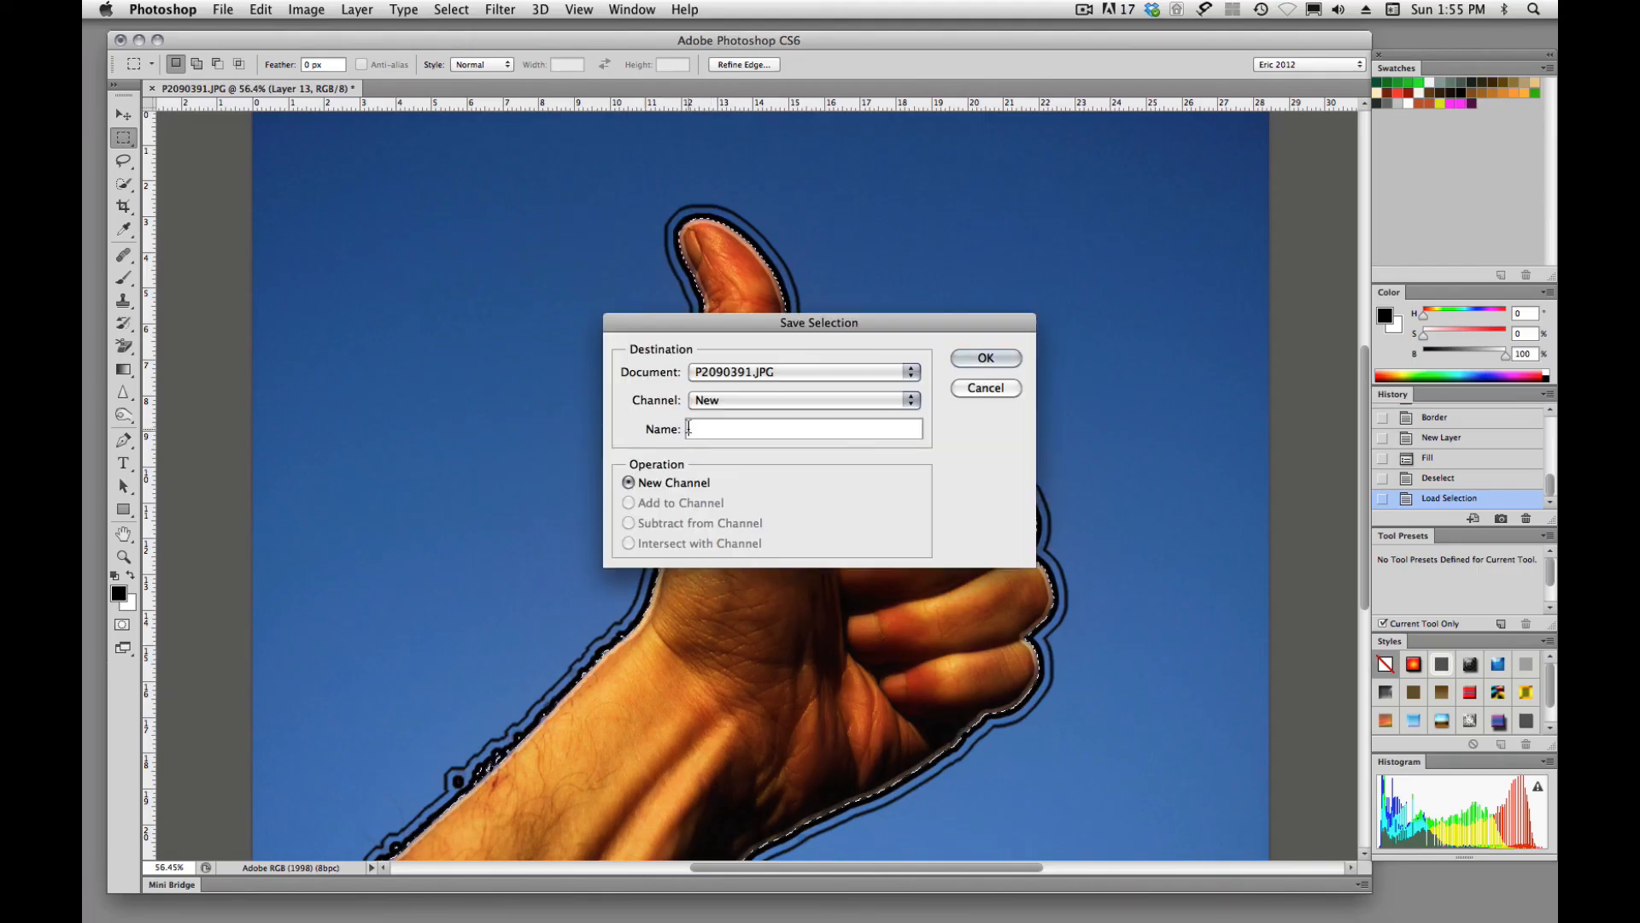
text(hand)
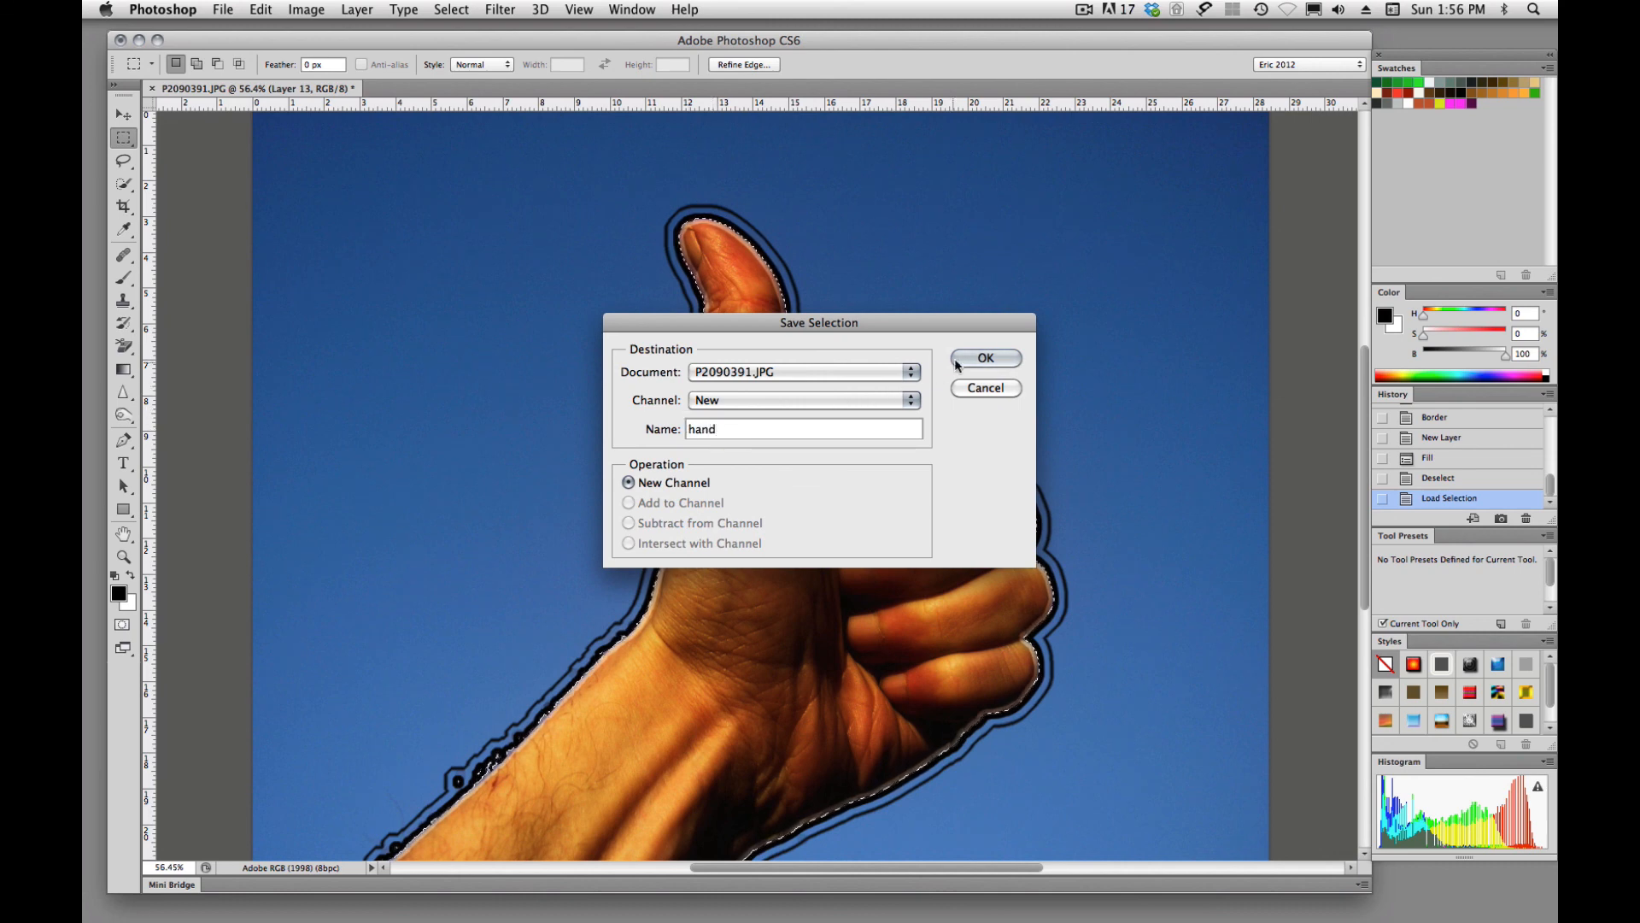
click(982, 357)
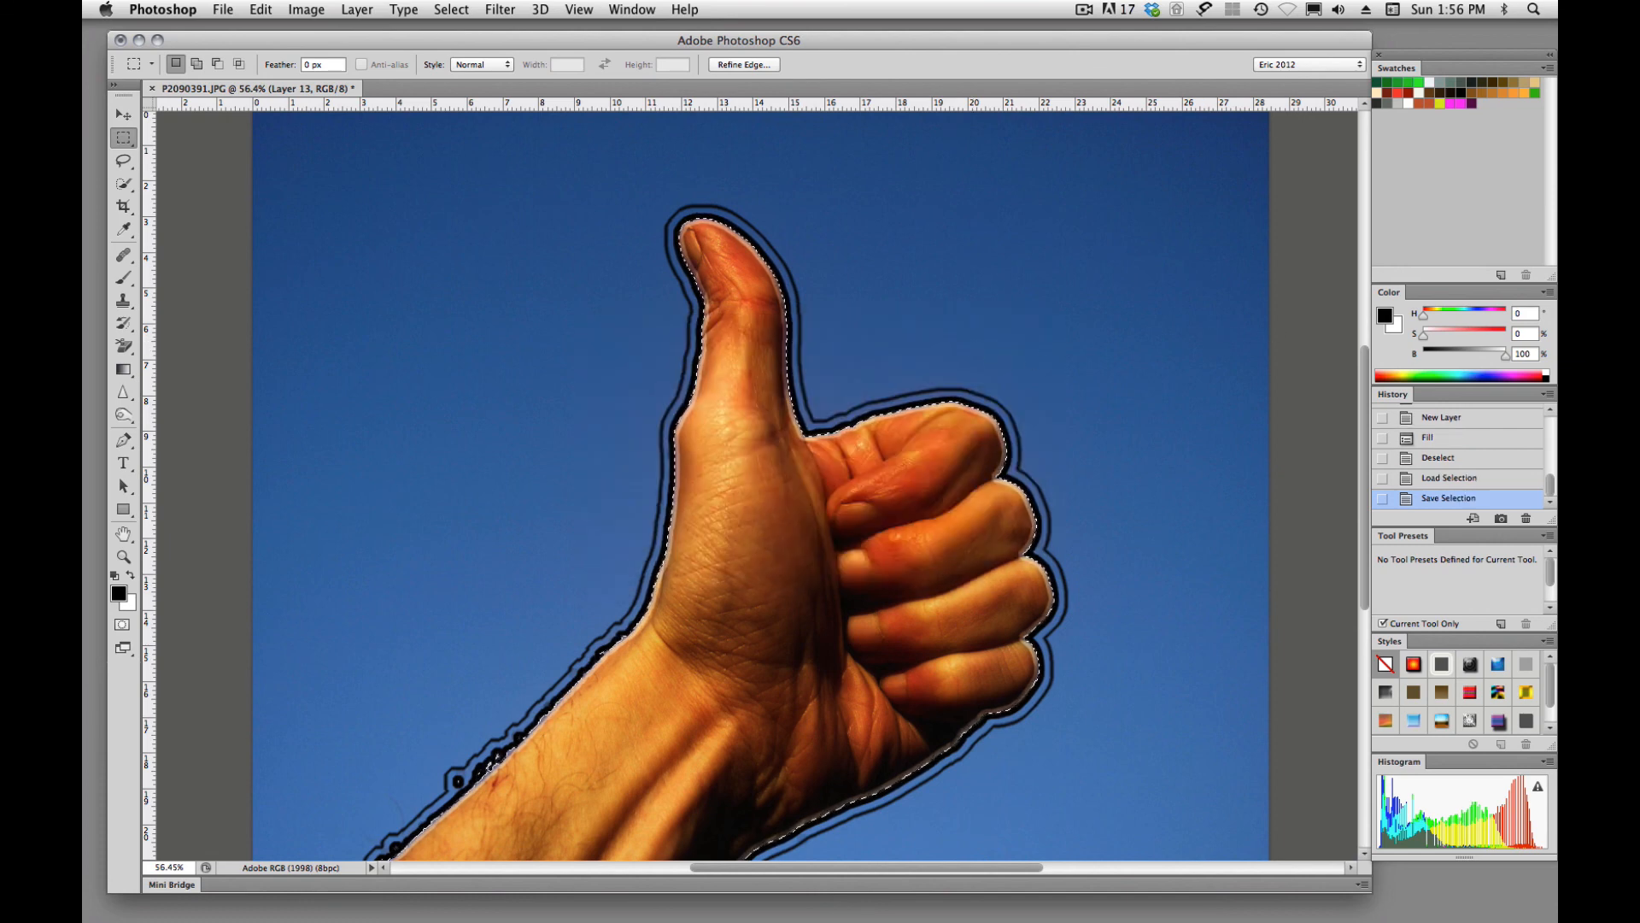
Step: Inspect the saved "hand" channel, and clear the active selection with Layer 11 as the current layer
drag(1557, 146, 892, 144)
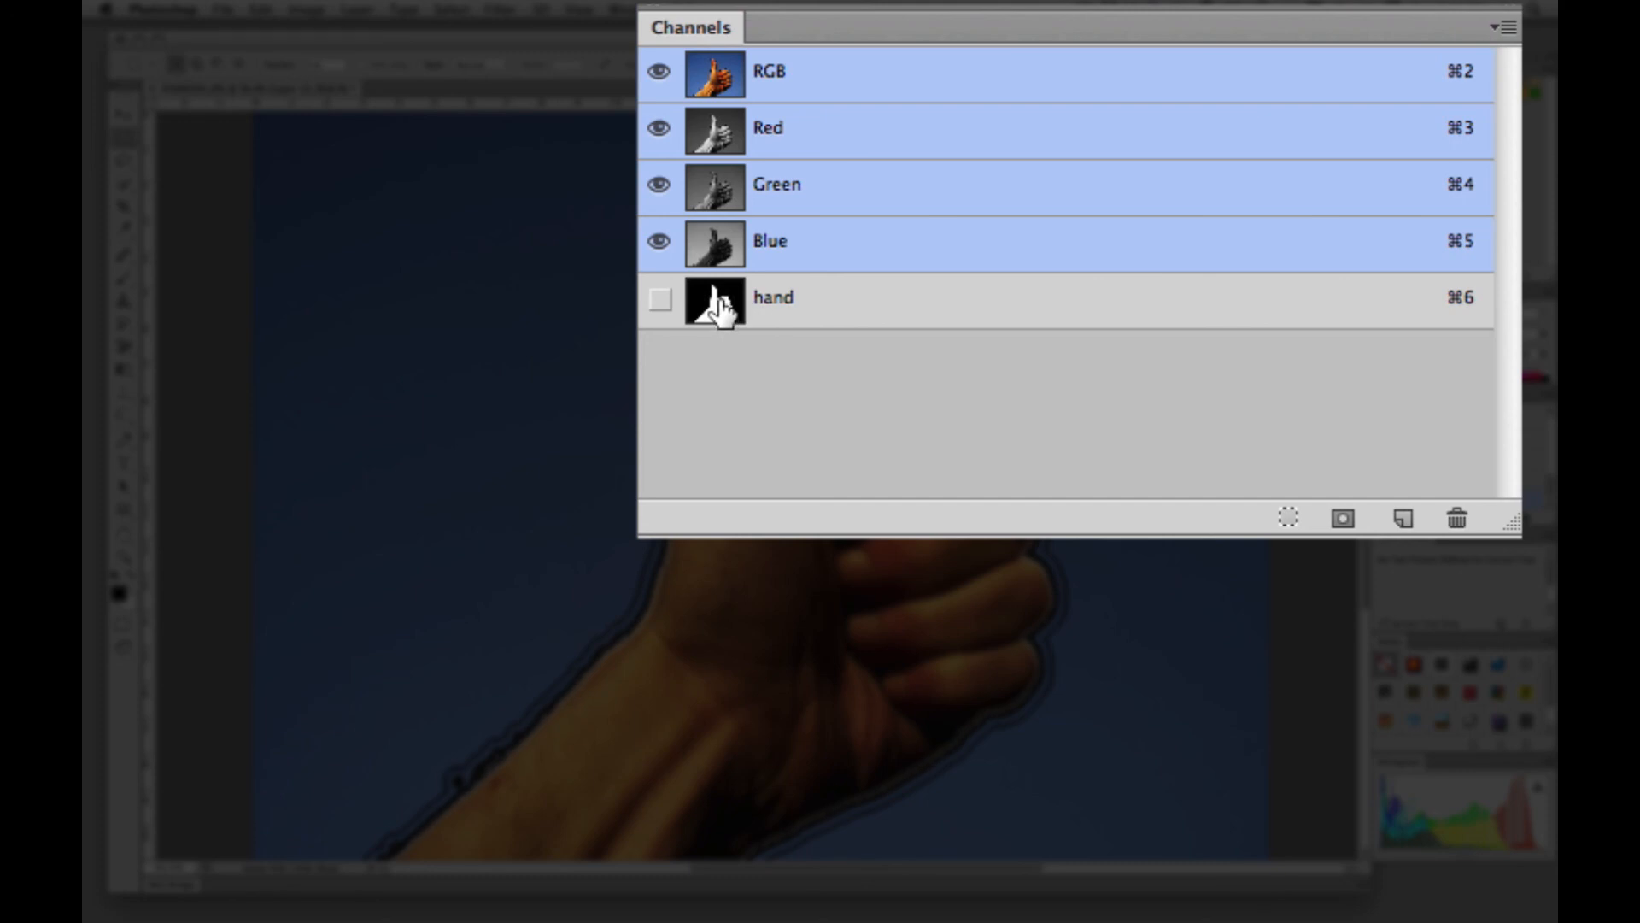
click(911, 261)
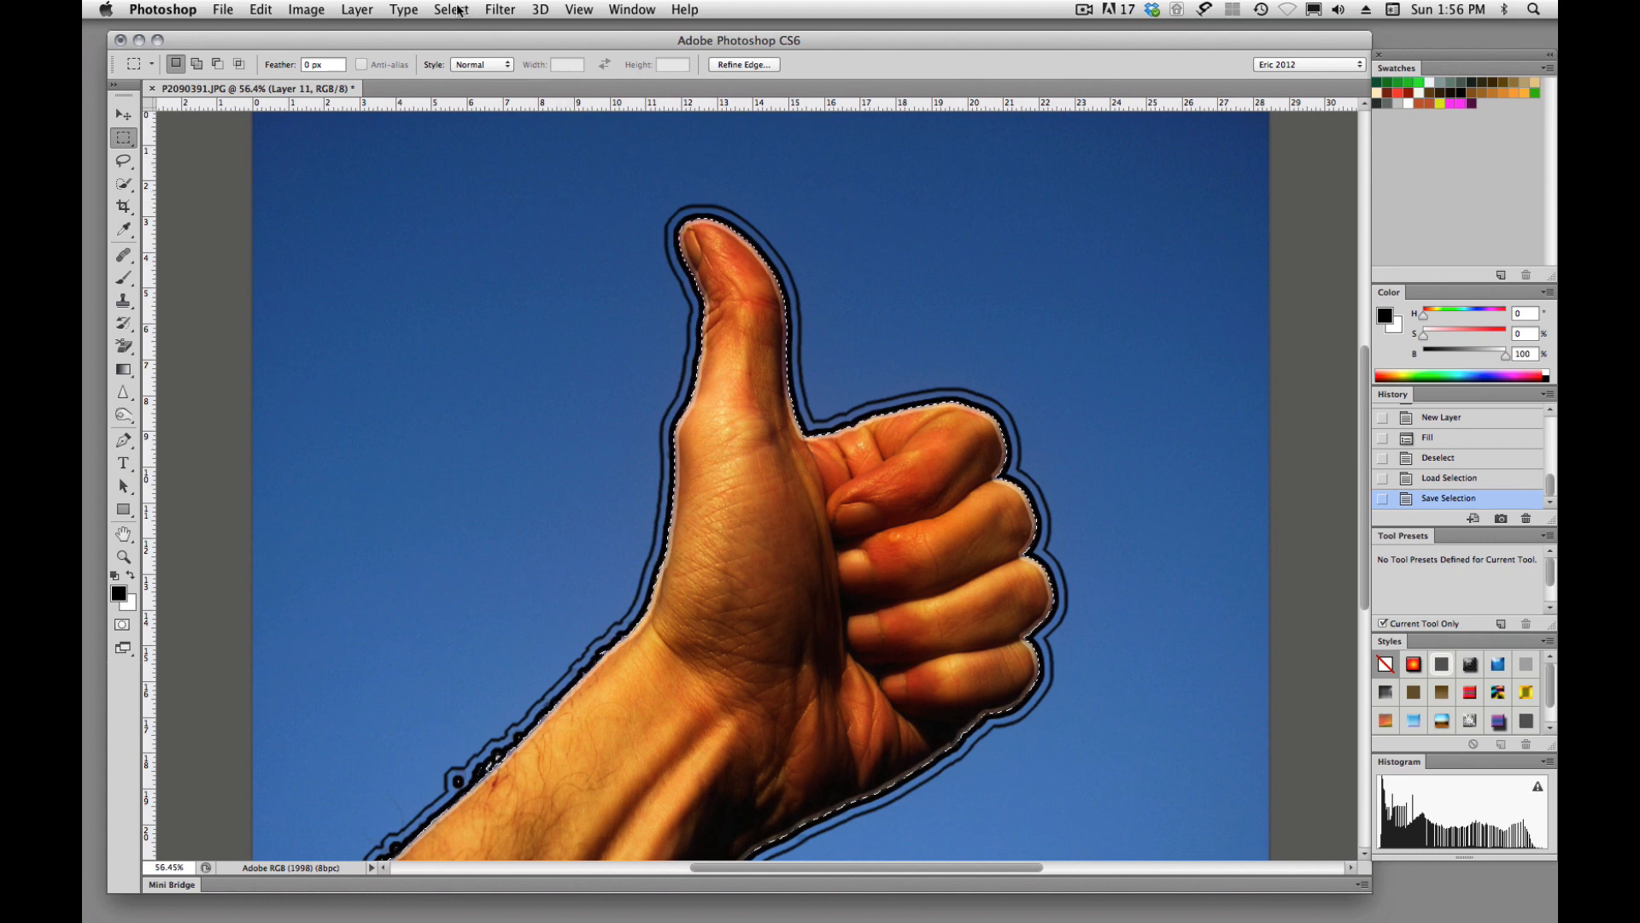
click(874, 147)
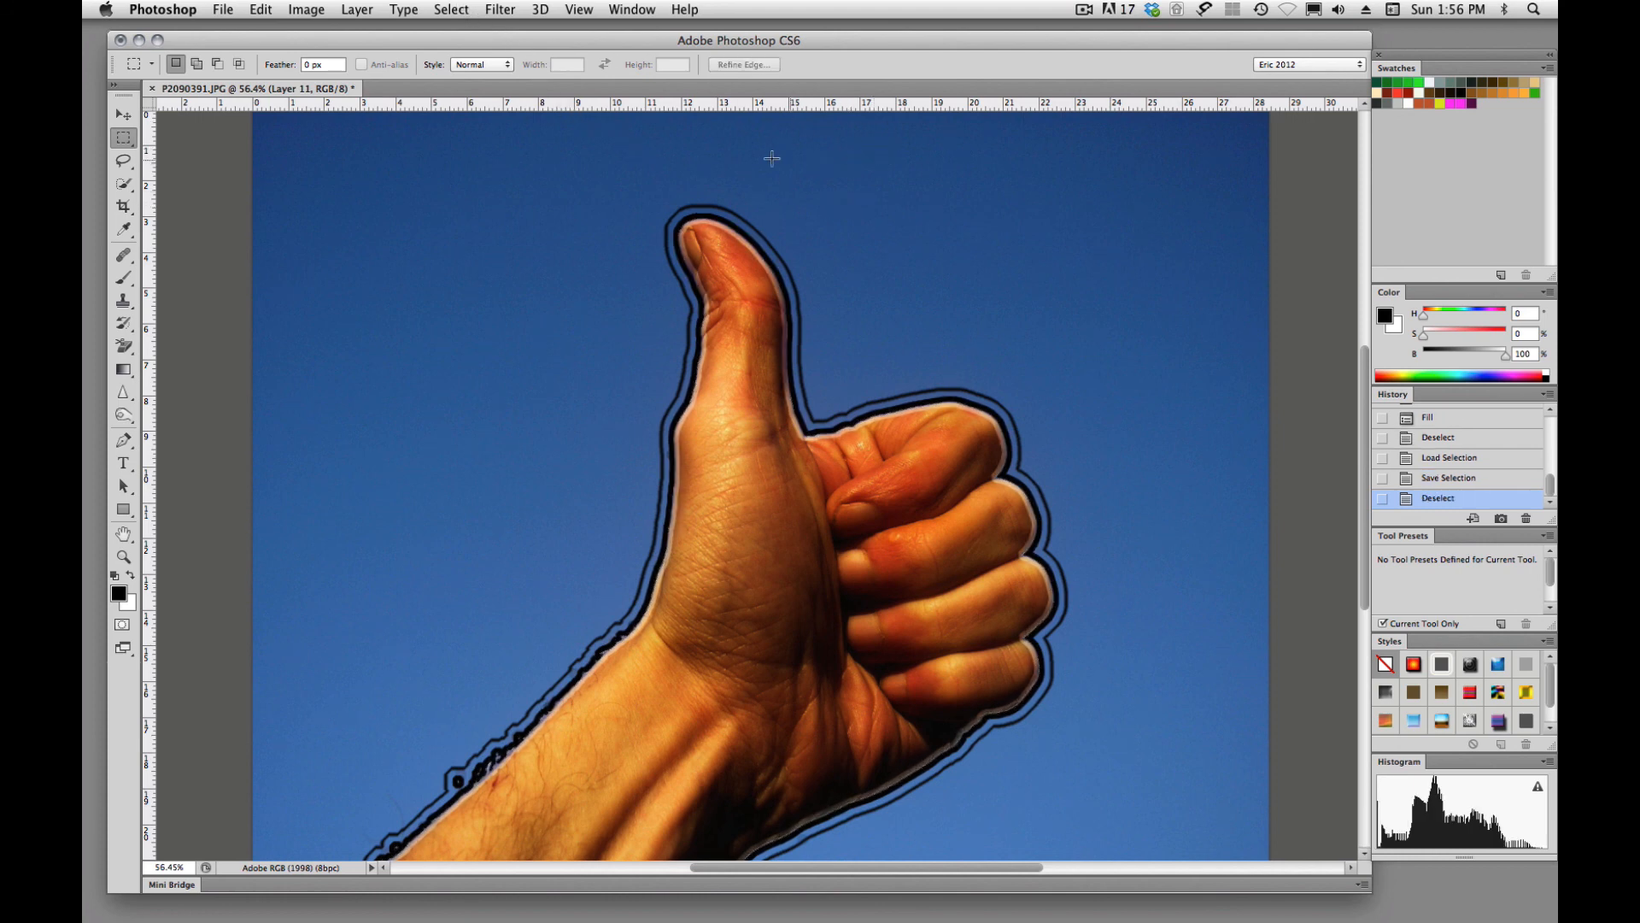
Step: Load the "hand" channel as a new, inverted selection so that everything around the hand is selected
click(455, 12)
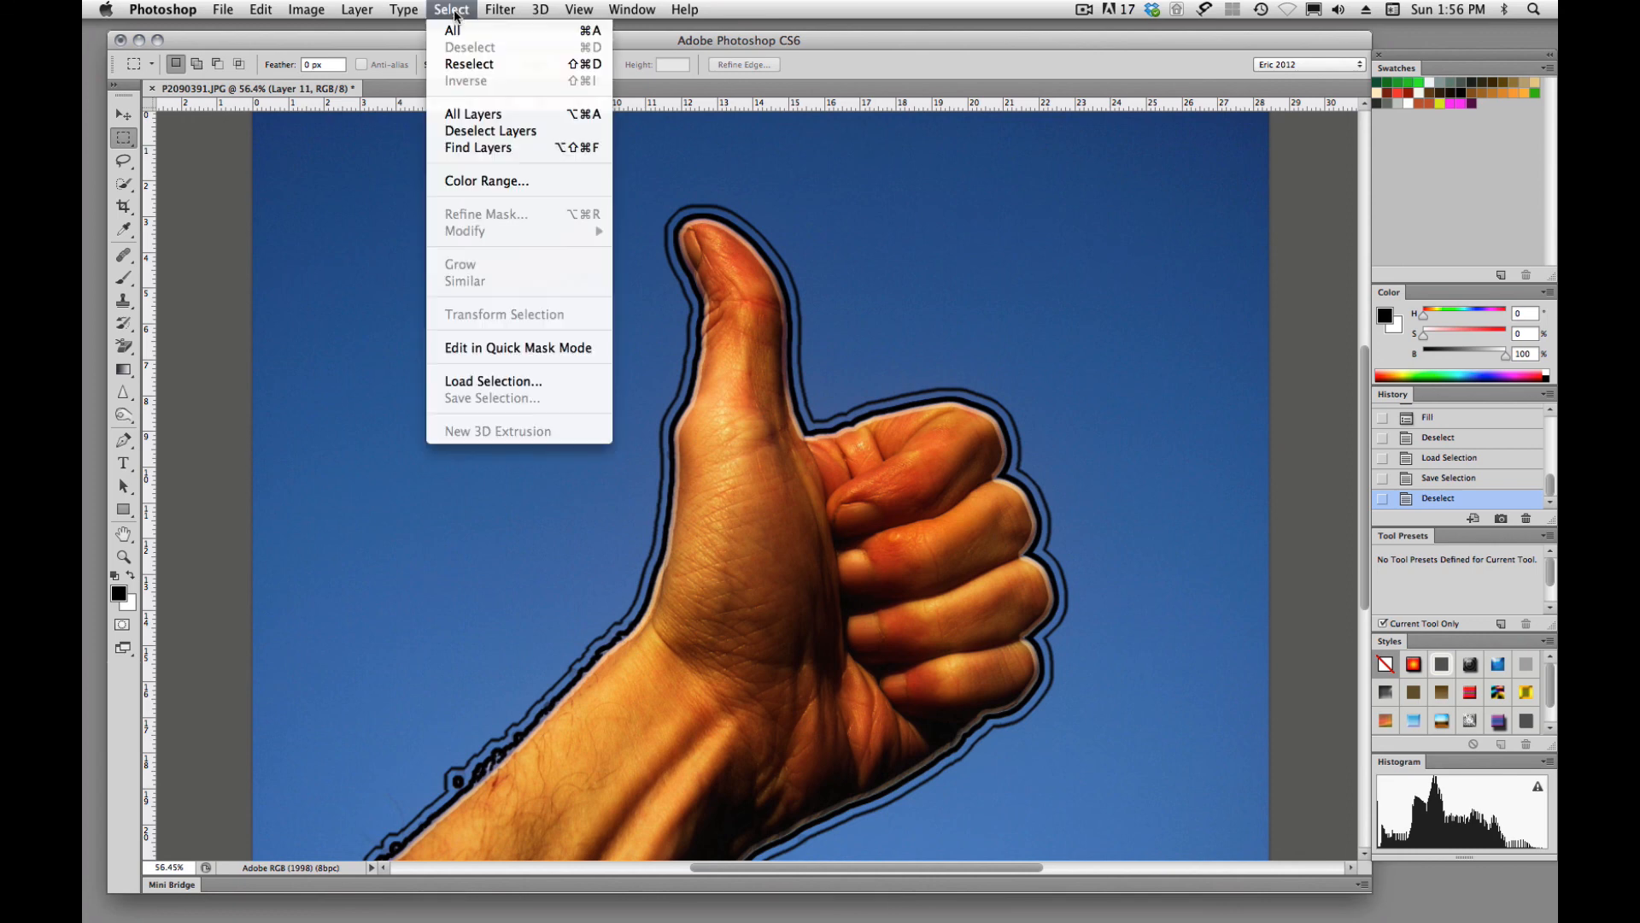
click(507, 380)
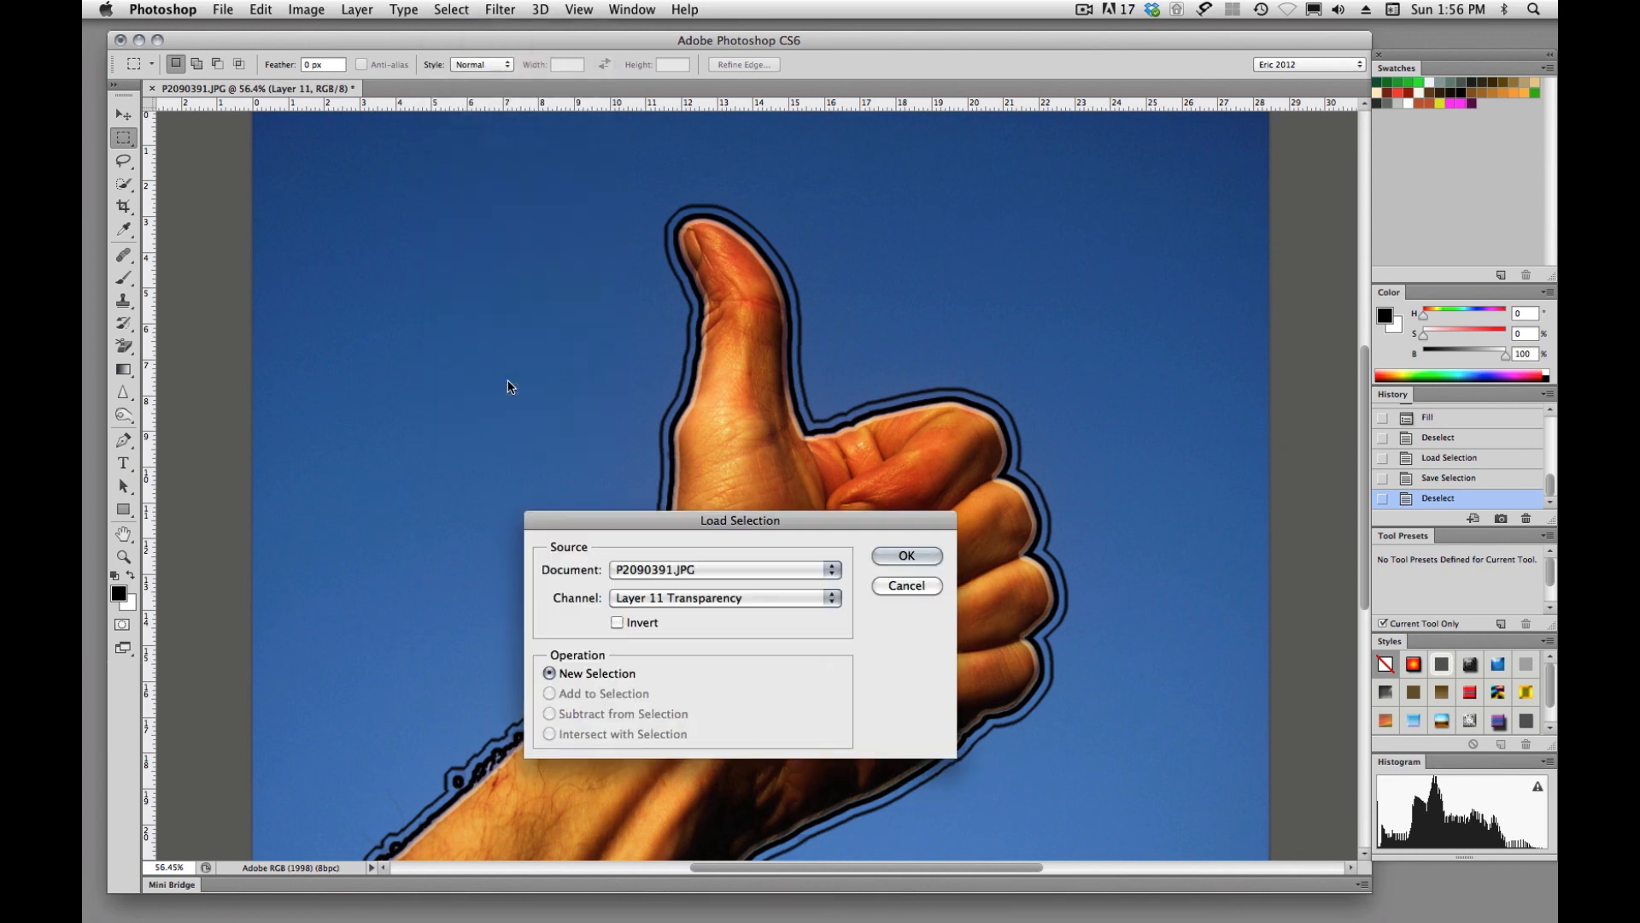
click(833, 598)
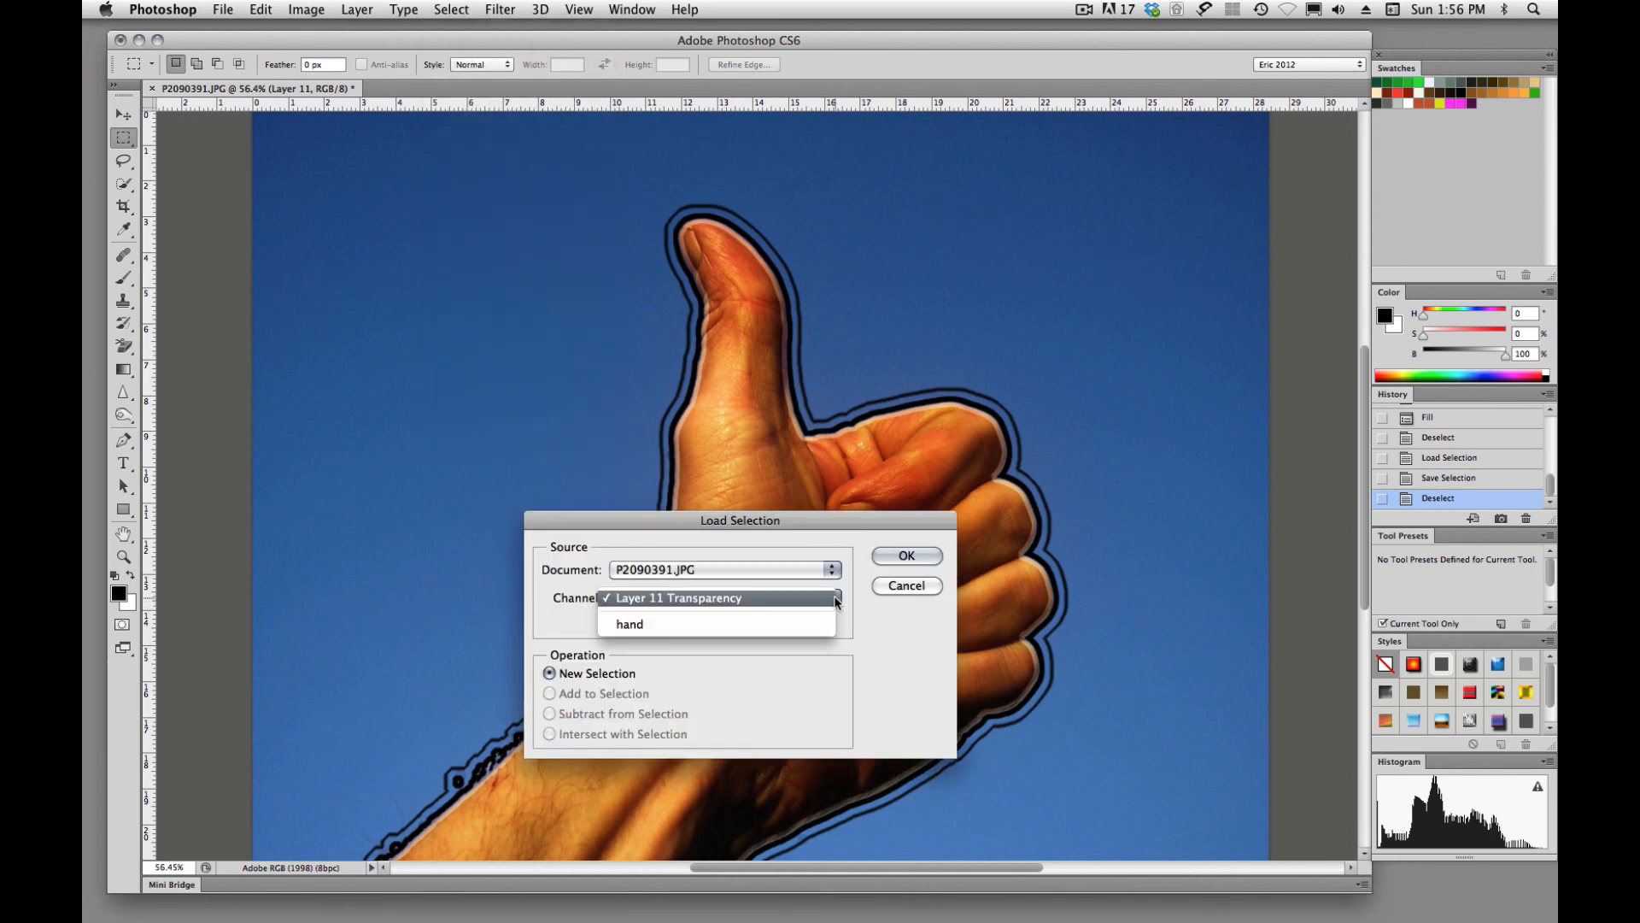
click(646, 626)
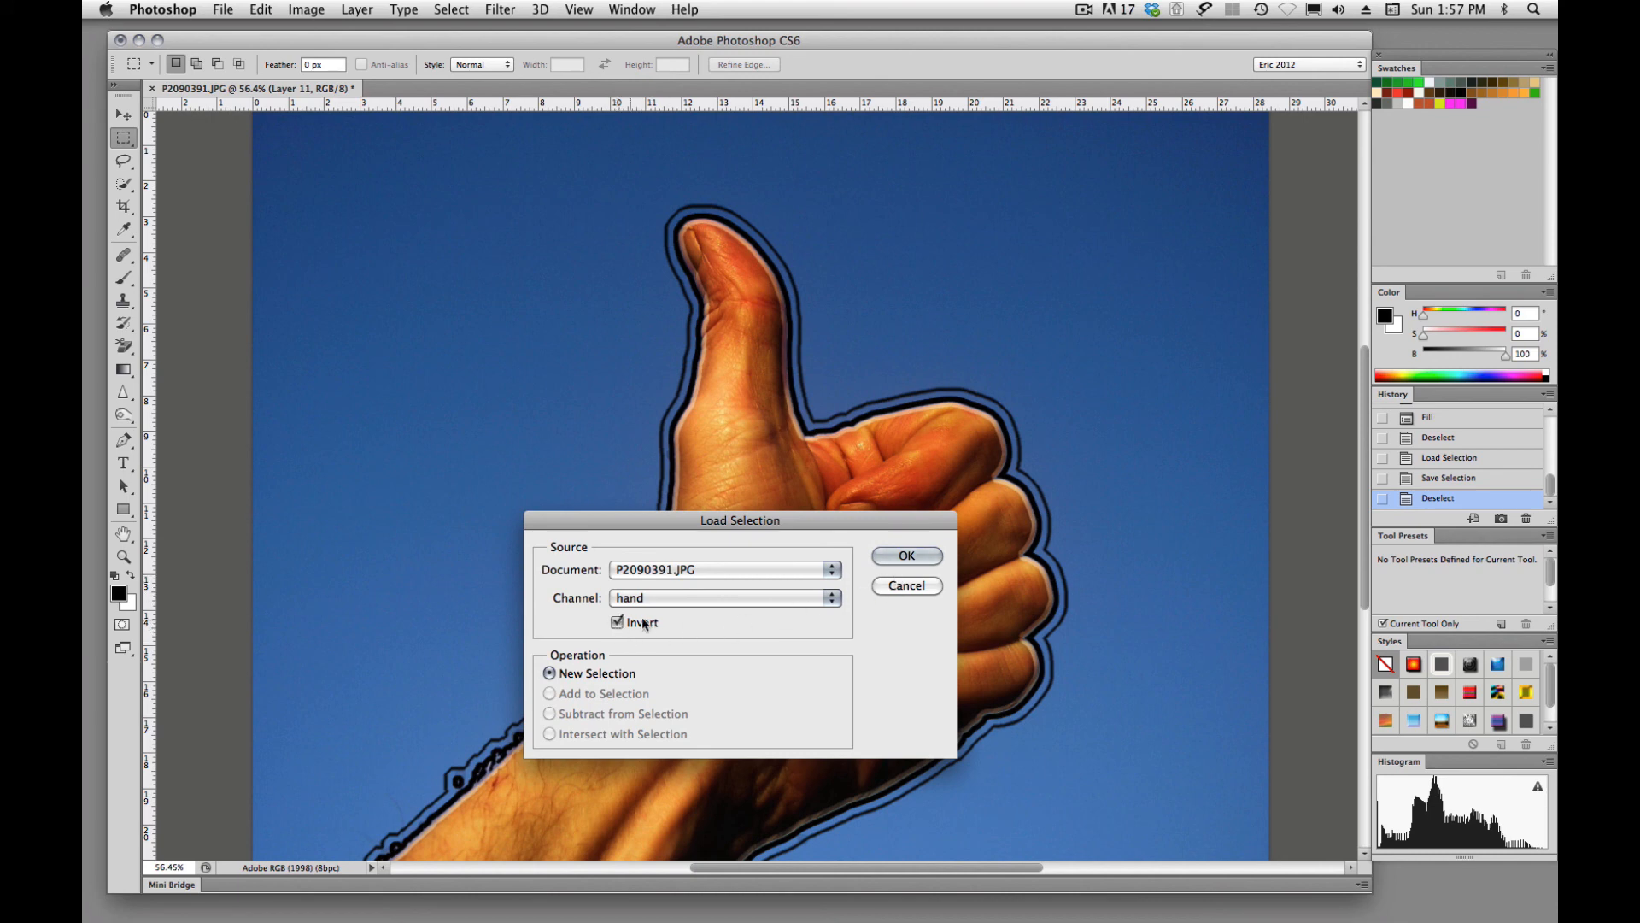
click(910, 556)
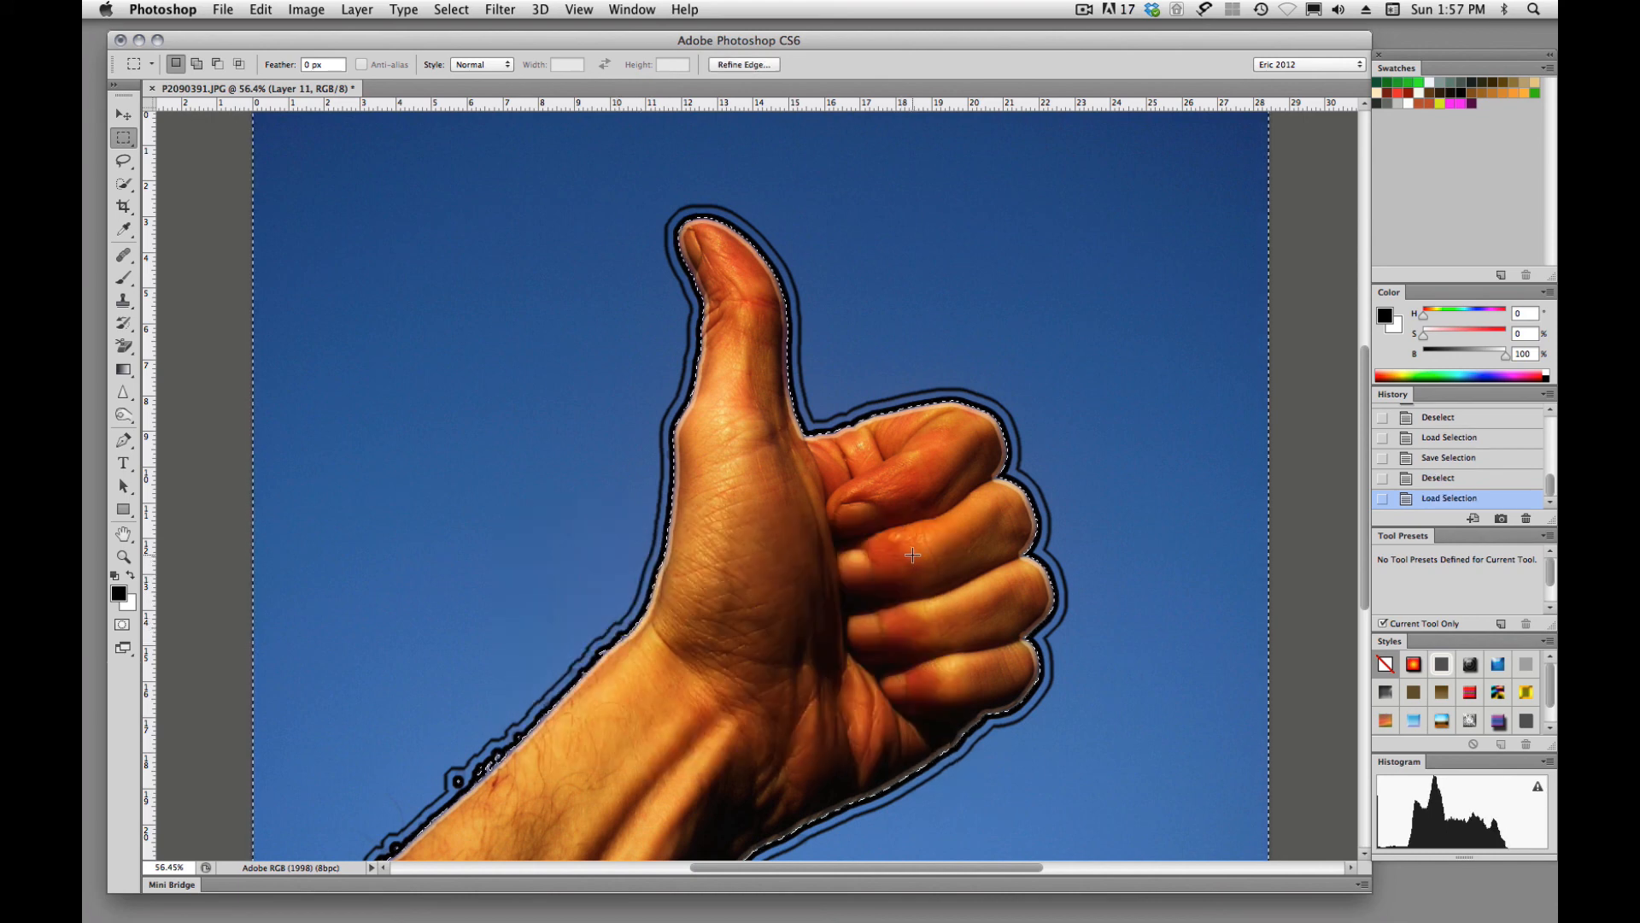